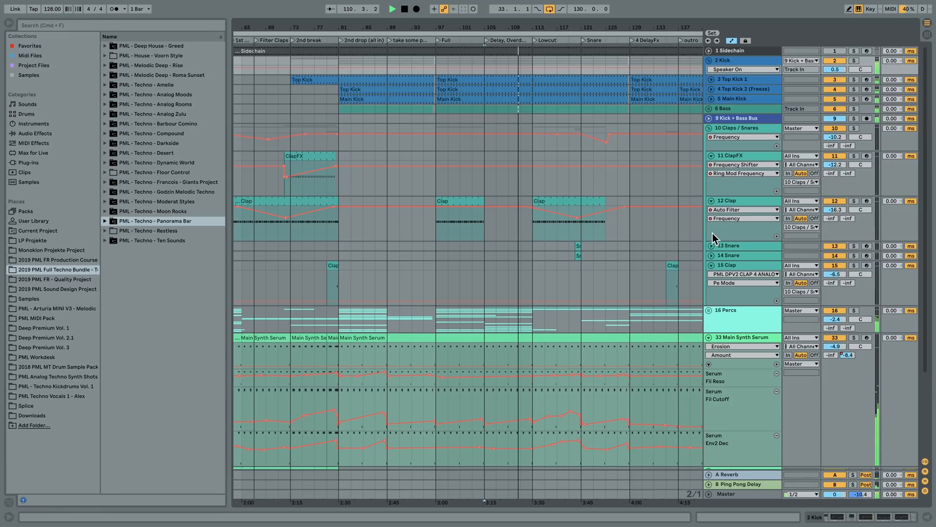
Reduce the height of the 12 Clap track slightly in the arrangement.
drag(733, 233, 733, 225)
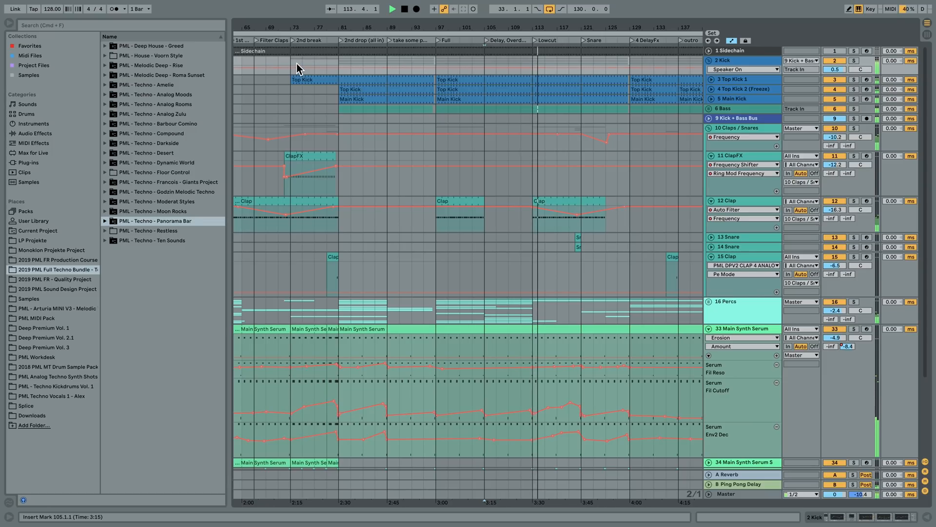
scroll(531, 186, down, 3)
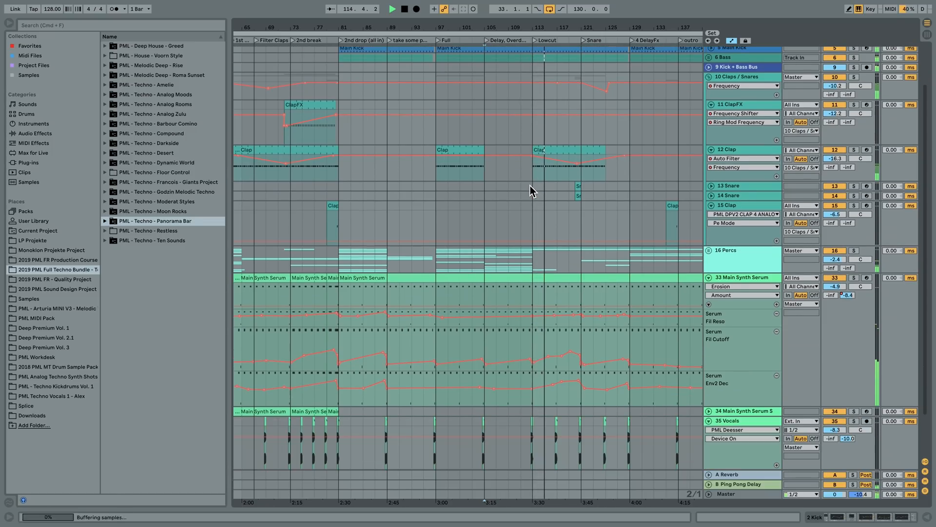
scroll(531, 186, up, 3)
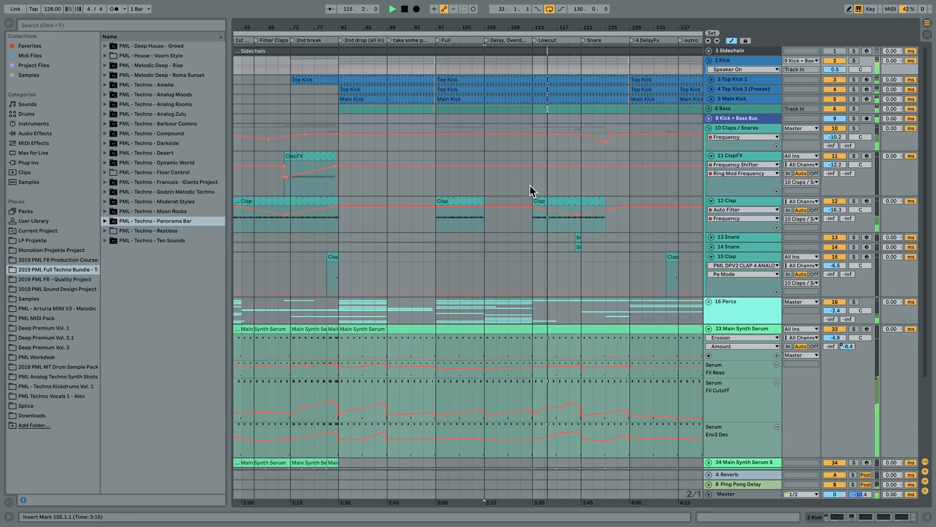
Play the arrangement from just before the 2nd drop, and again from the locator where some percussions are taken out.
click(320, 40)
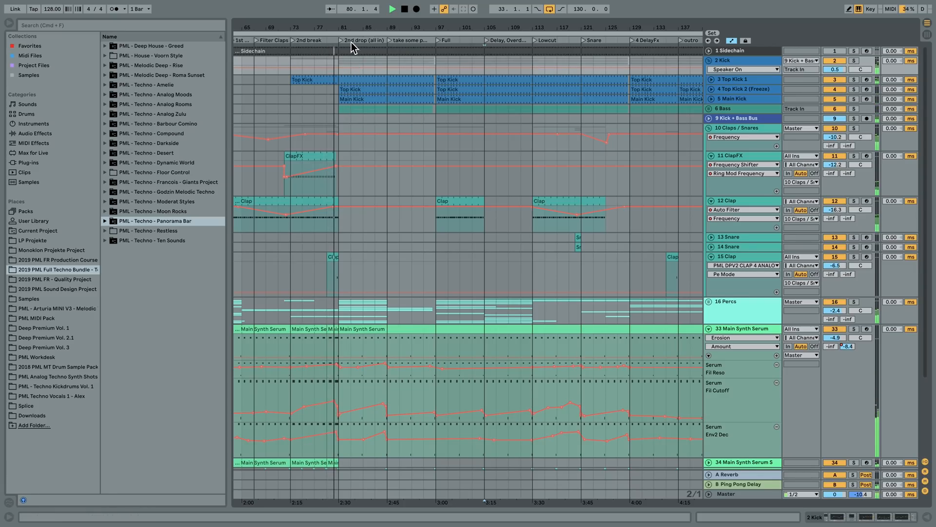
drag(345, 27, 347, 51)
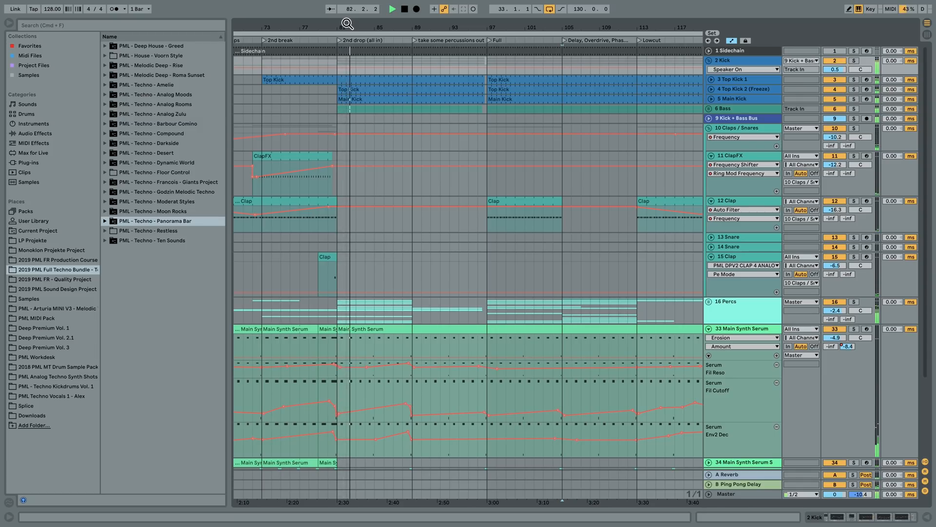
drag(412, 29, 432, 36)
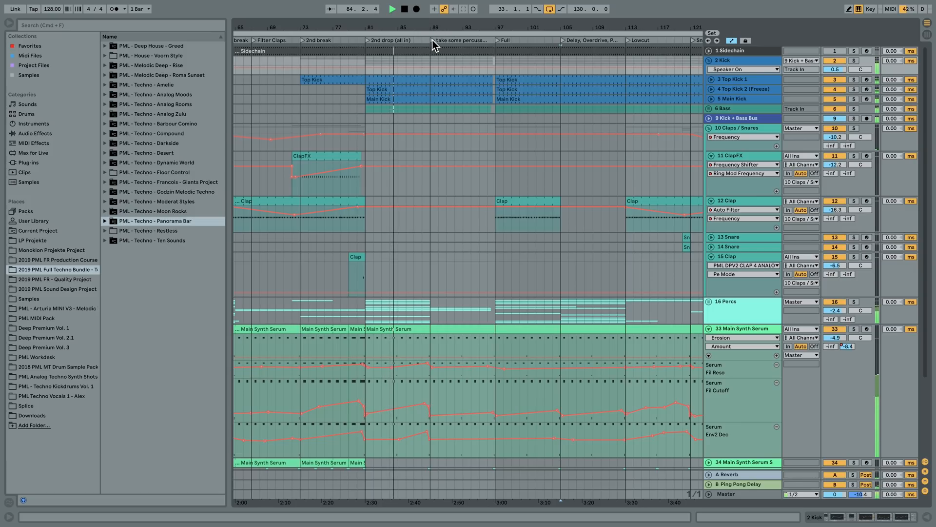
click(432, 40)
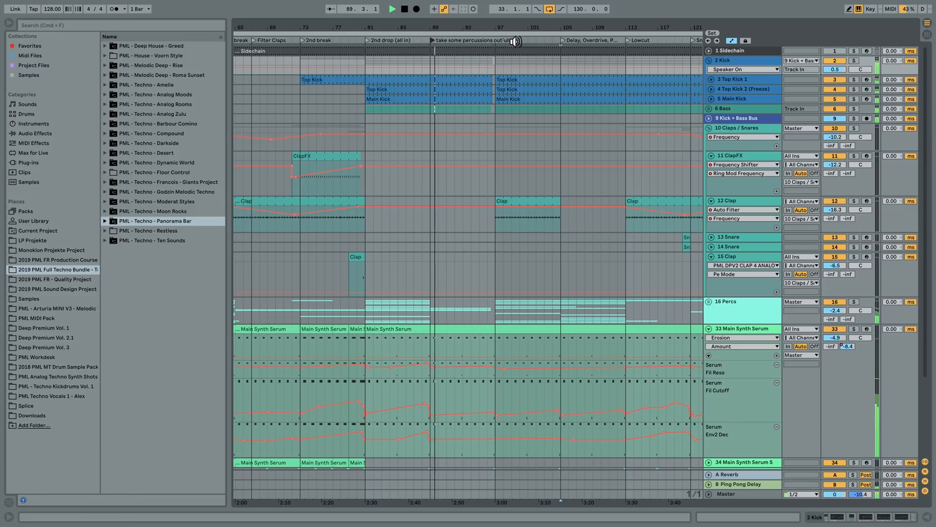
Listen to the arrangement from the Full locator and from the Delay, Overdrive locator.
drag(447, 36, 456, 34)
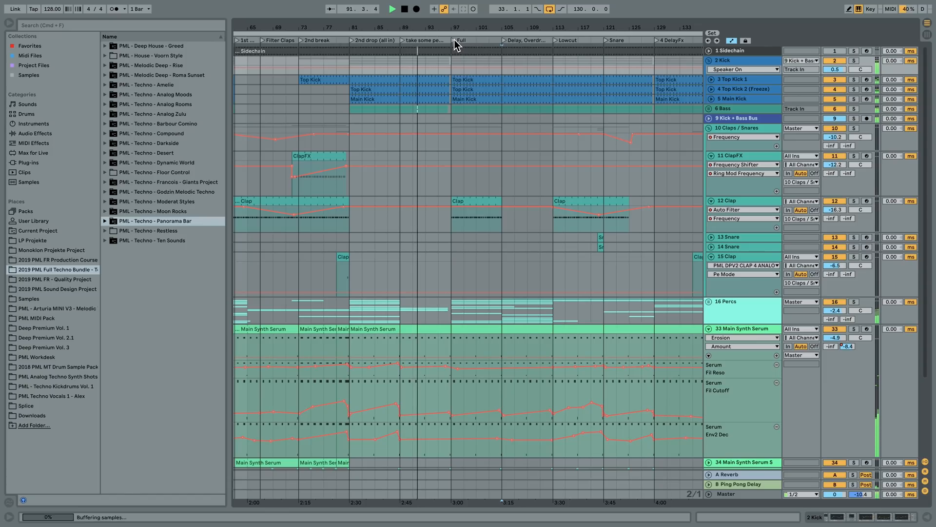
click(455, 39)
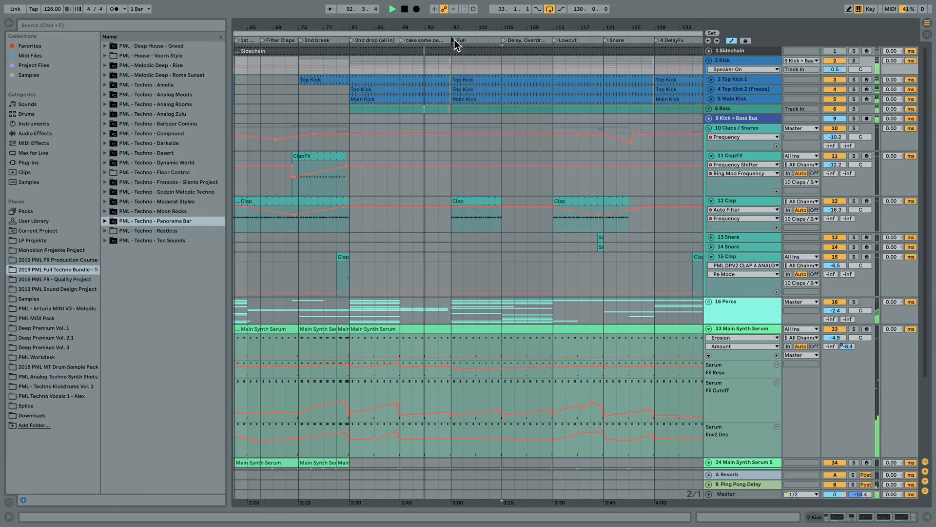
drag(441, 28, 441, 16)
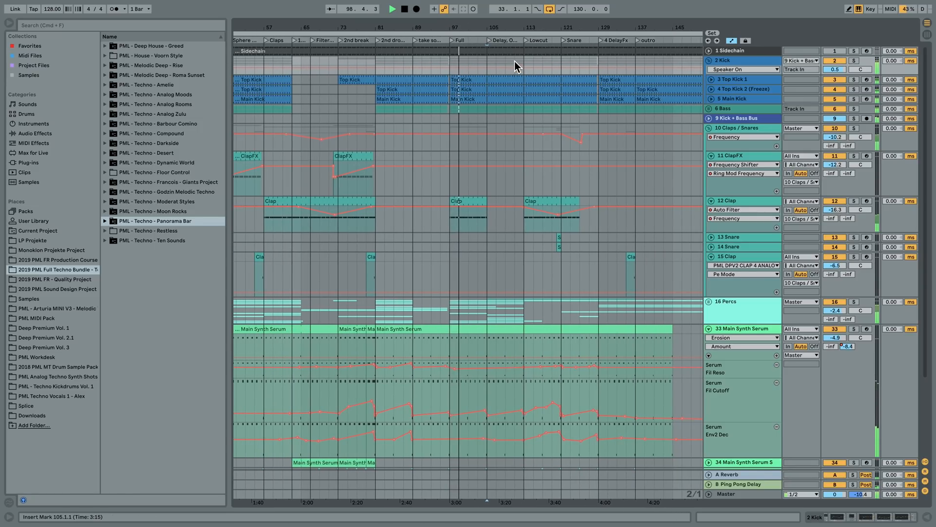
click(488, 39)
drag(488, 28, 488, 24)
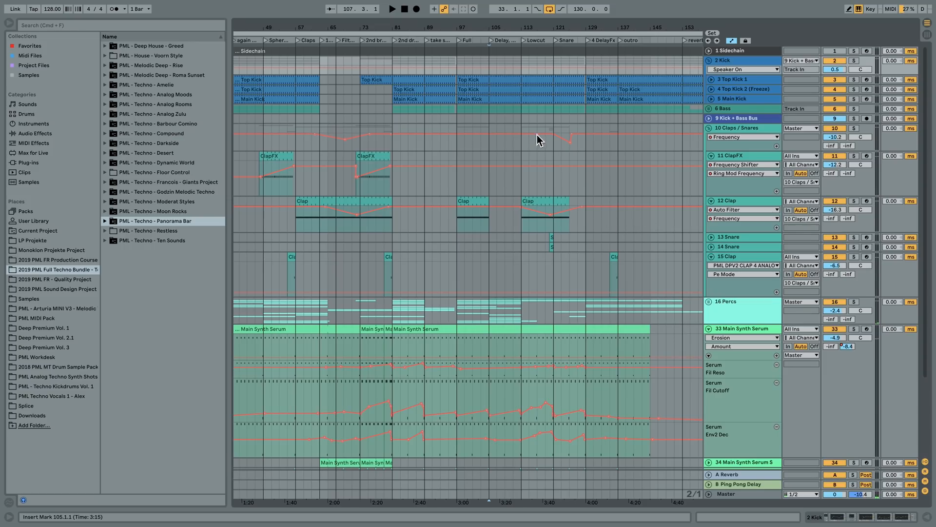
Collapse the 10 Claps / Snares group and expand the 6 Bass group around the 2nd drop.
drag(518, 29, 518, 25)
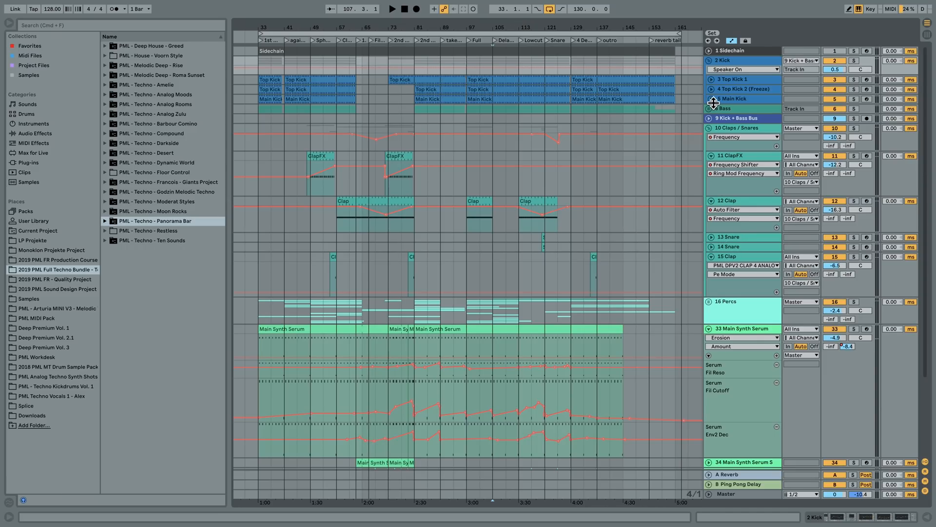
click(709, 128)
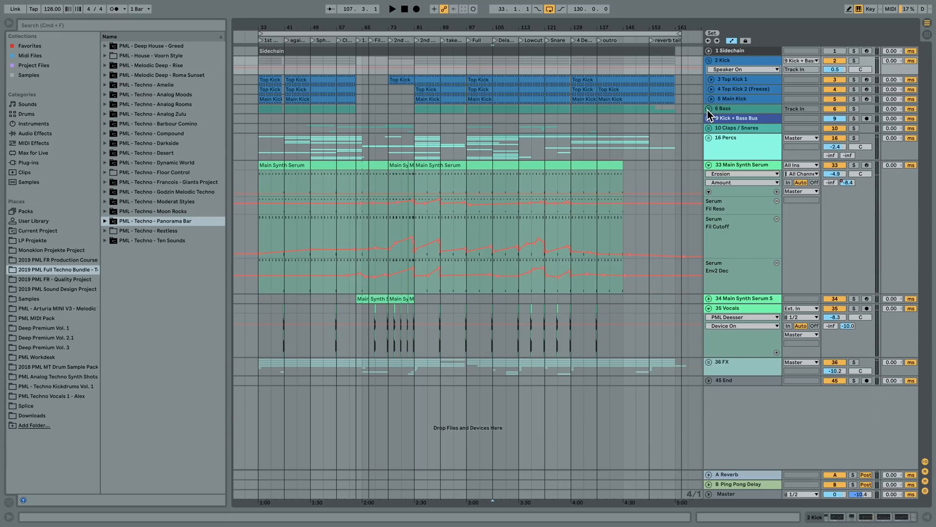
click(709, 109)
drag(432, 28, 444, 40)
Solo the 8 Reverb Kick track and show its device chain.
click(399, 188)
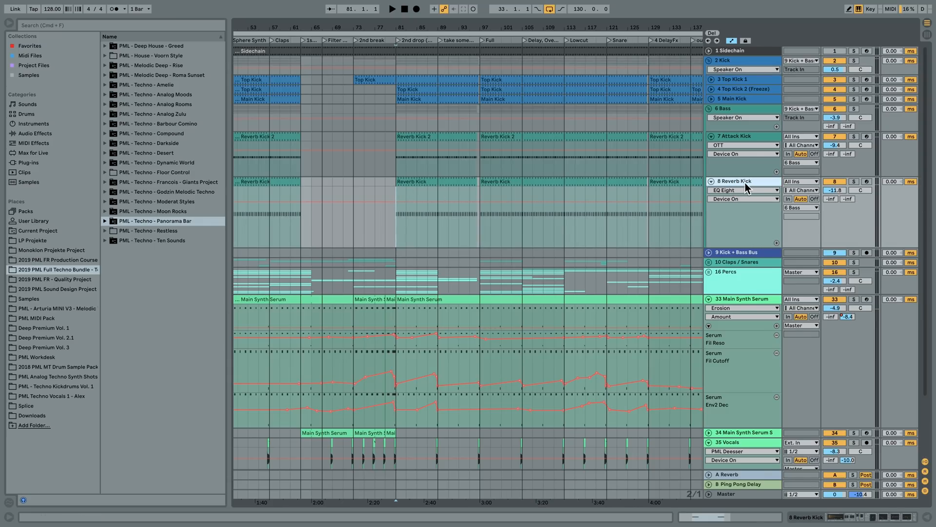
click(854, 182)
double_click(760, 180)
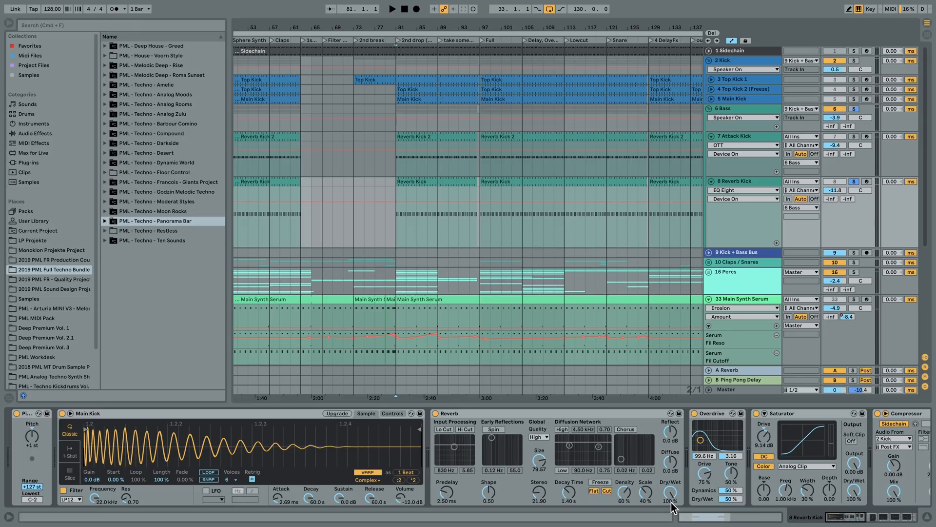
Play the soloed Reverb Kick from bar 89 and stop playback.
click(439, 192)
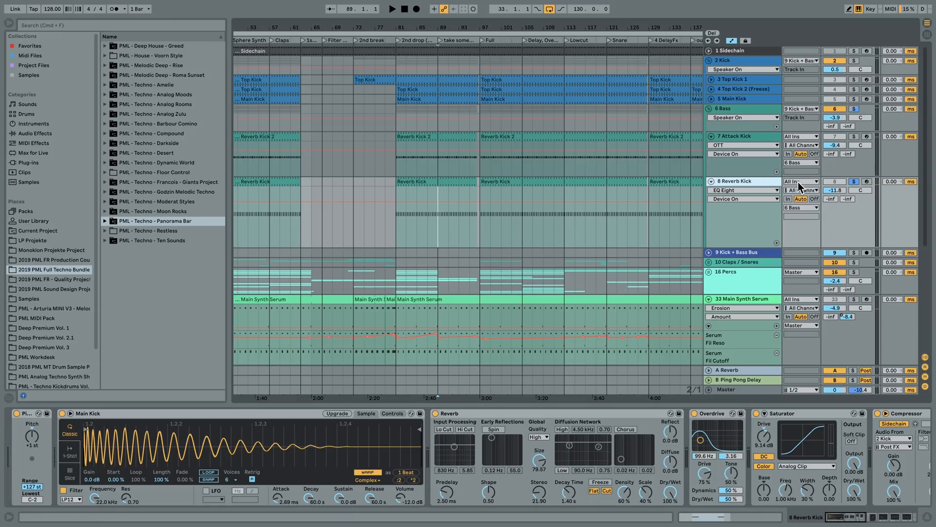
key(space)
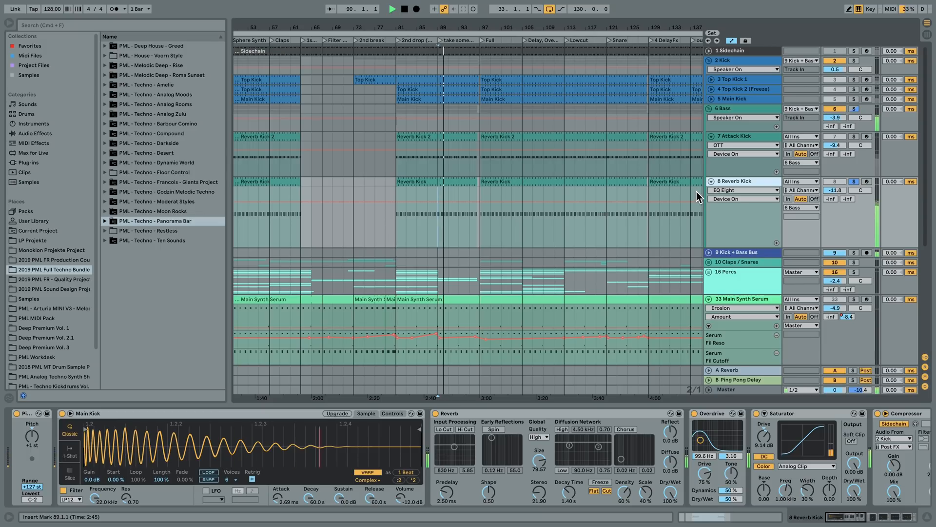
key(space)
Turn off the third and first EQ Eight devices in the Reverb Kick chain.
drag(846, 522, 900, 523)
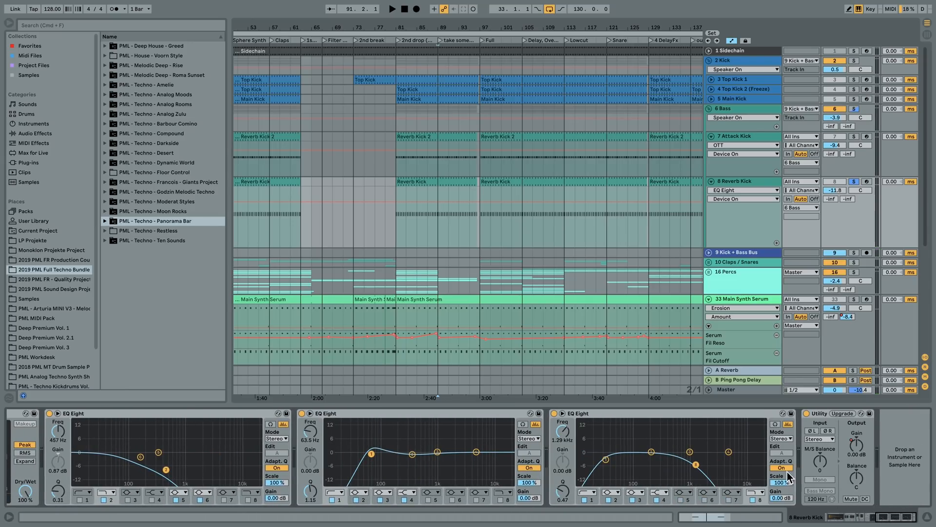
click(554, 414)
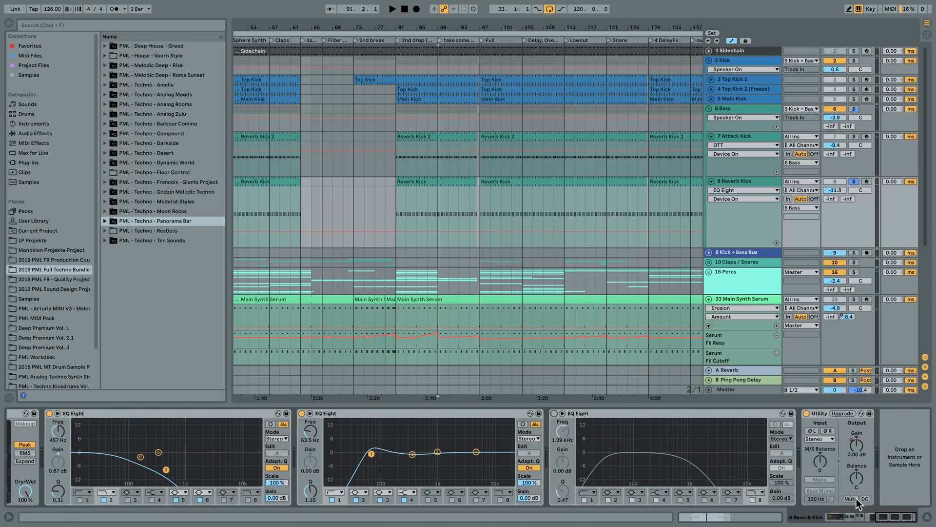
scroll(439, 459, left, 5)
click(242, 413)
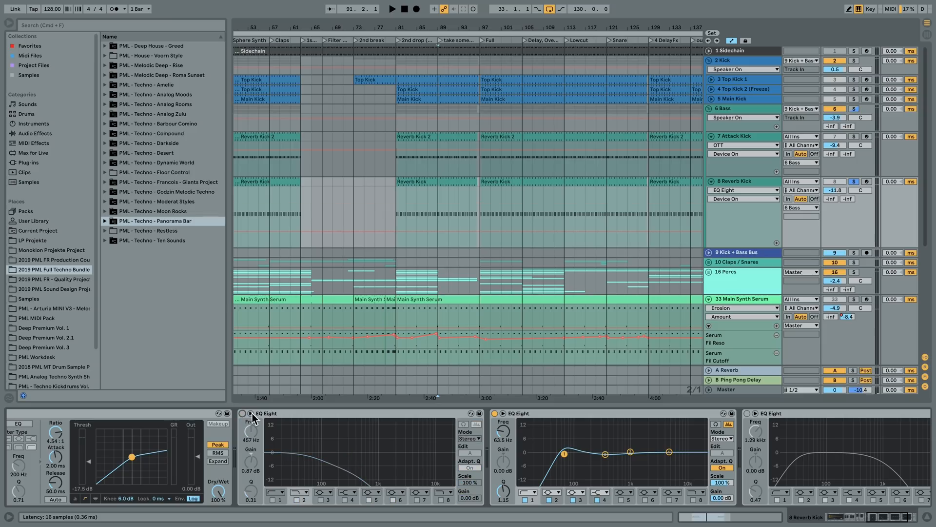
Turn off the Overdrive and Saturator on the Reverb Kick track and fold the Saturator.
drag(899, 521, 848, 516)
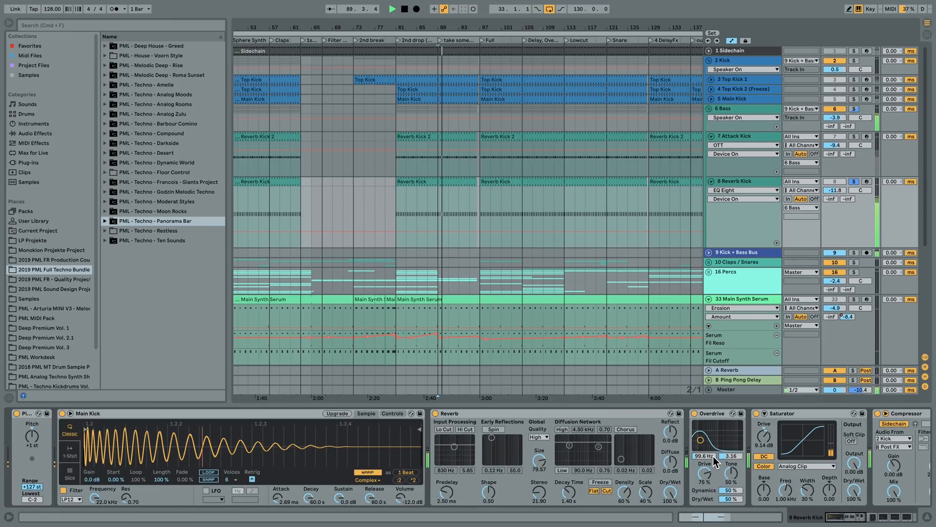
click(694, 414)
click(756, 413)
double_click(781, 414)
mouse_move(846, 515)
mouse_down()
mouse_move(880, 524)
mouse_move(846, 522)
mouse_up()
Bypass the Reverb device and play the dry Reverb Kick from bar 89.
key(space)
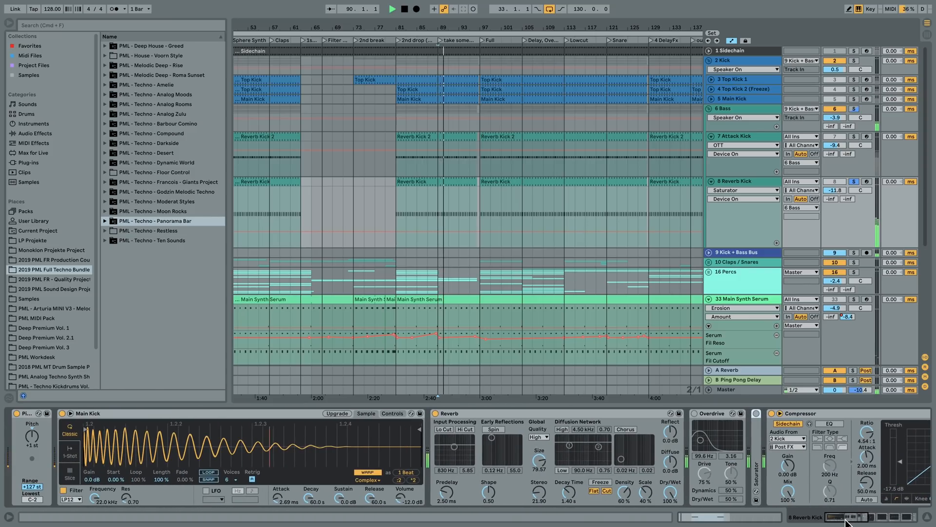
click(467, 417)
click(435, 414)
key(space)
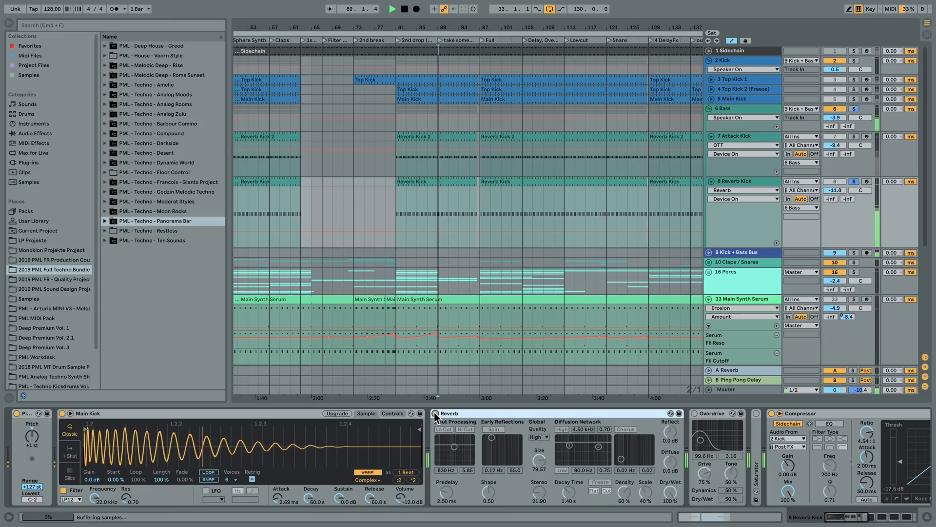
Turn the Reverb, Overdrive and Saturator back on, unfolding the Saturator.
click(435, 414)
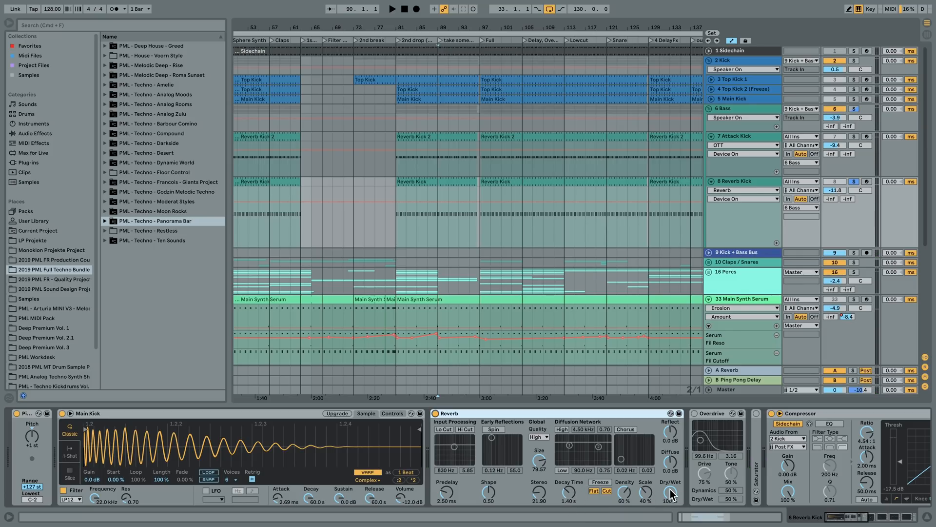
click(694, 413)
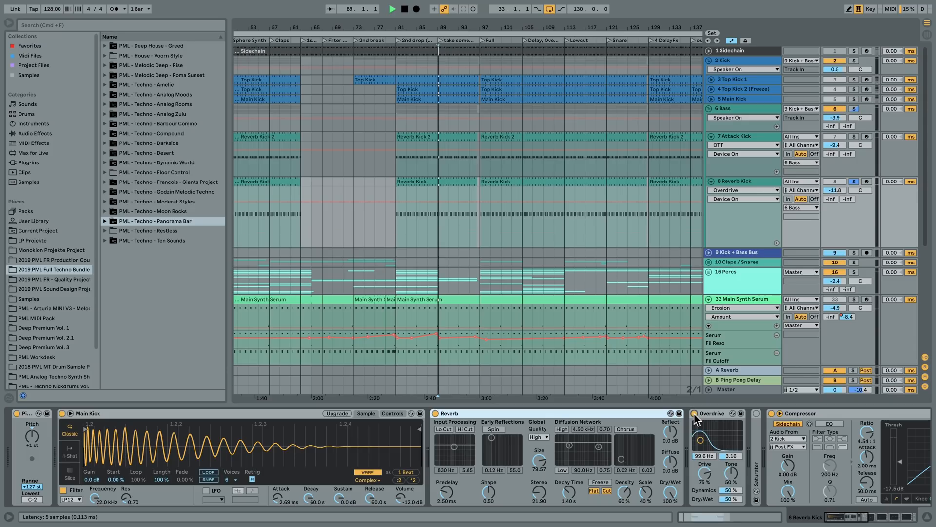
double_click(754, 440)
click(756, 413)
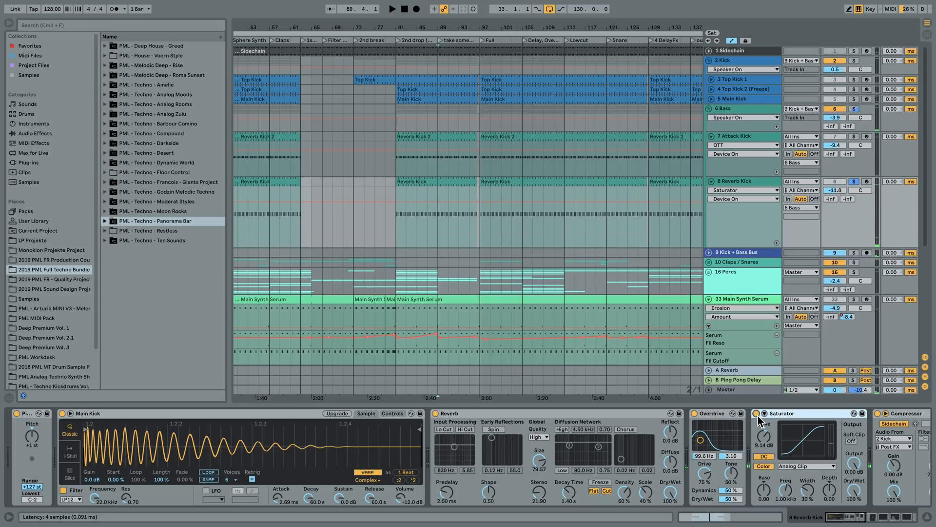
Compare the sidechain-compressed Reverb Kick with and without the 2 Kick group soloed, leaving the Kick unsoloed.
click(857, 518)
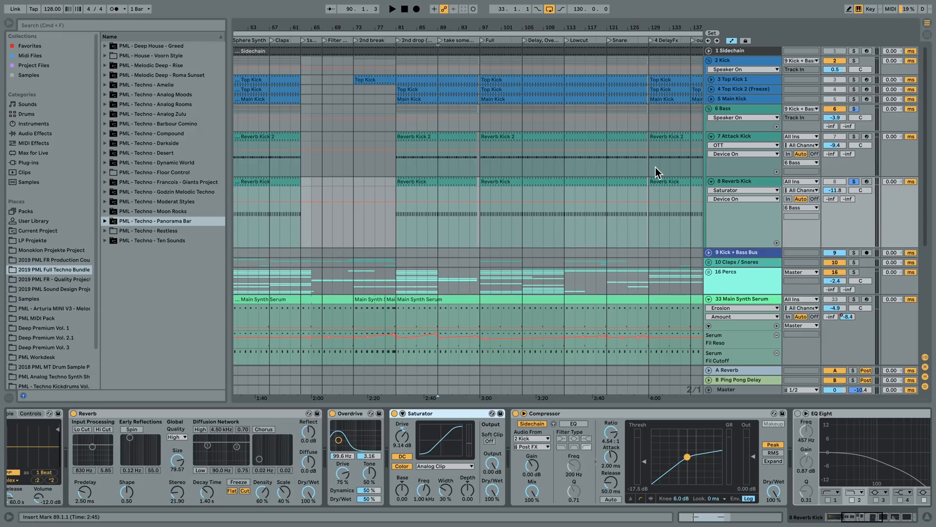
click(853, 62)
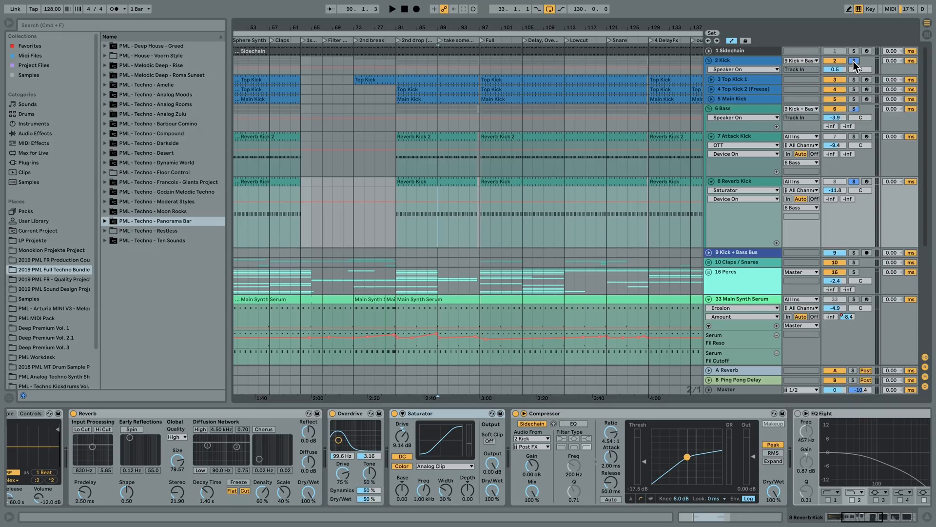
key(space)
click(853, 61)
click(853, 61)
key(space)
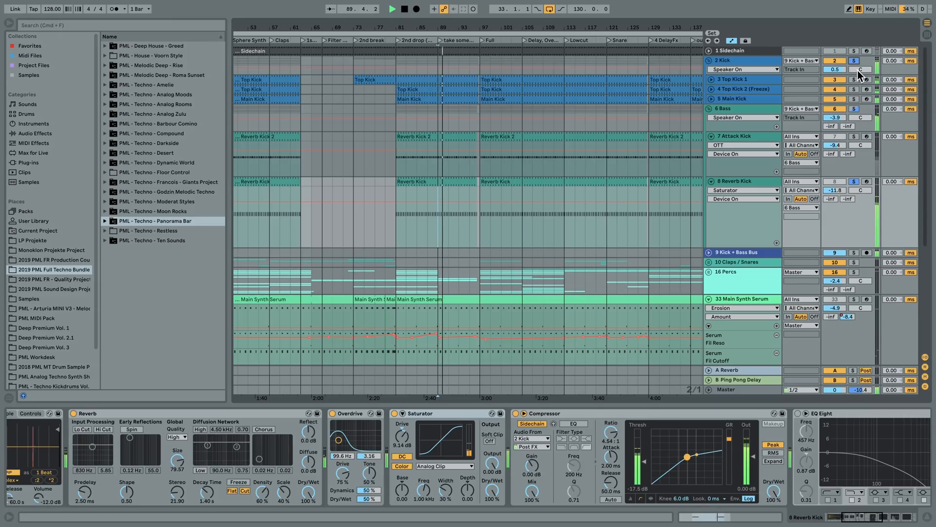
click(855, 62)
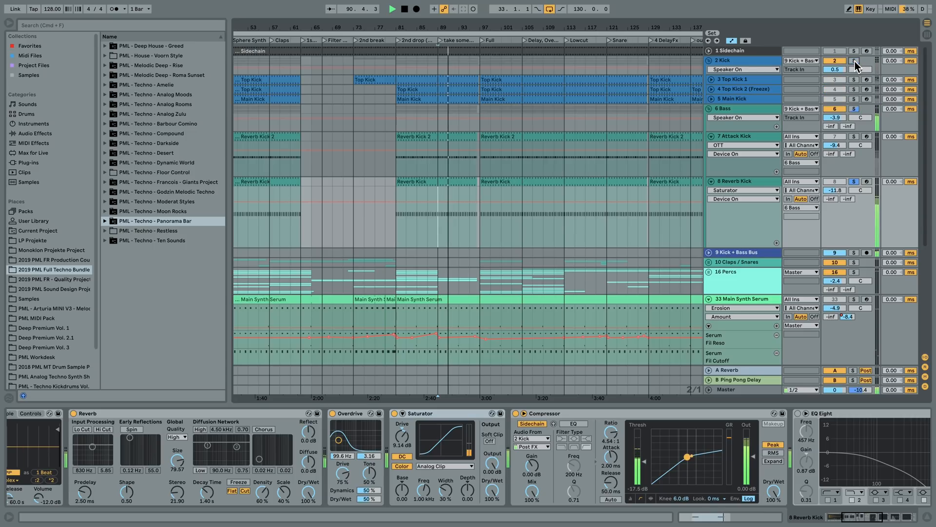
key(space)
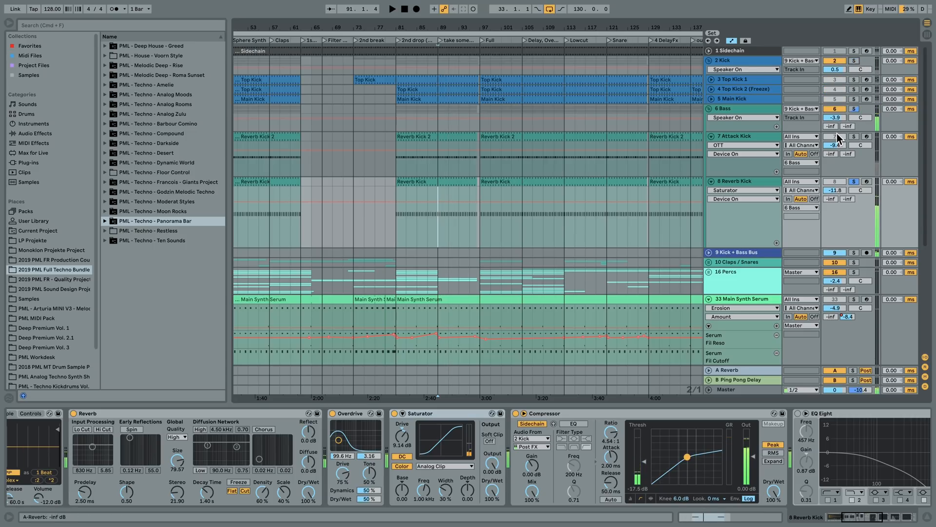
Turn the first and third EQ Eight devices back on and play the Reverb Kick through the full chain.
click(854, 520)
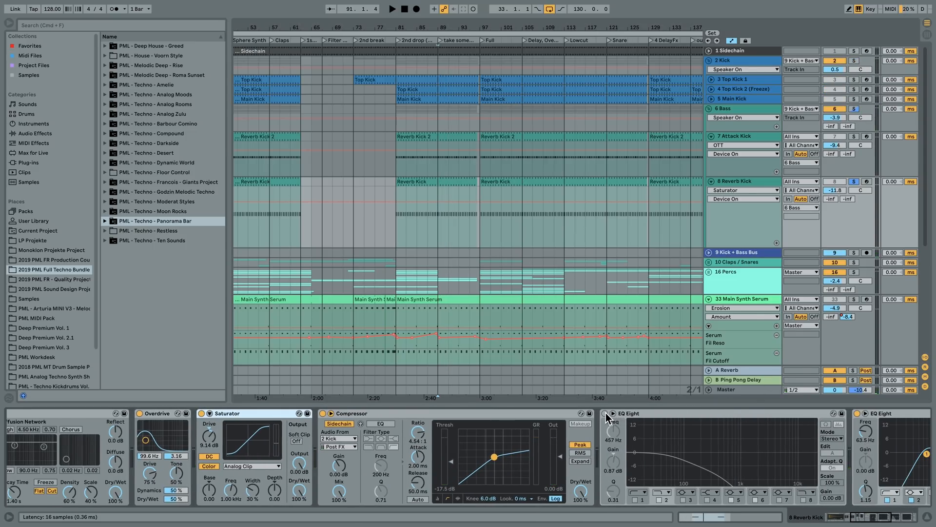
click(606, 413)
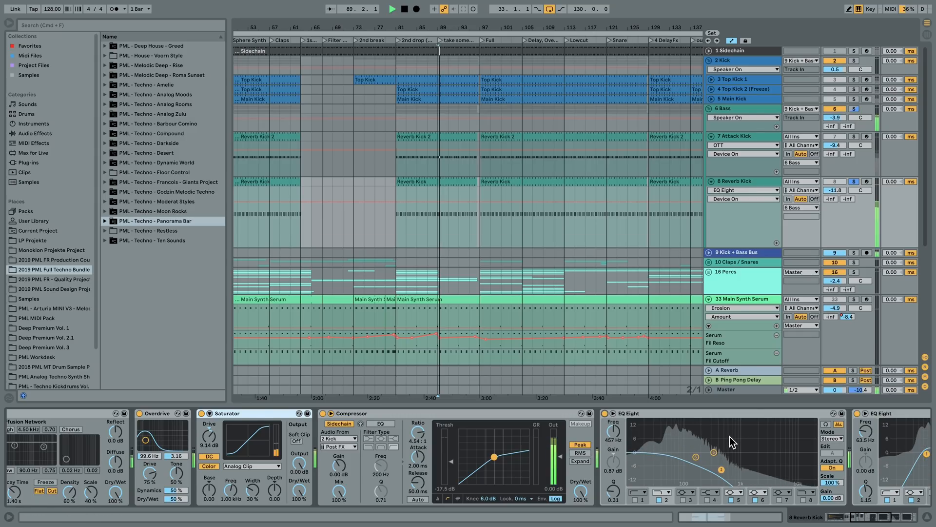
click(878, 520)
drag(877, 520, 886, 520)
key(space)
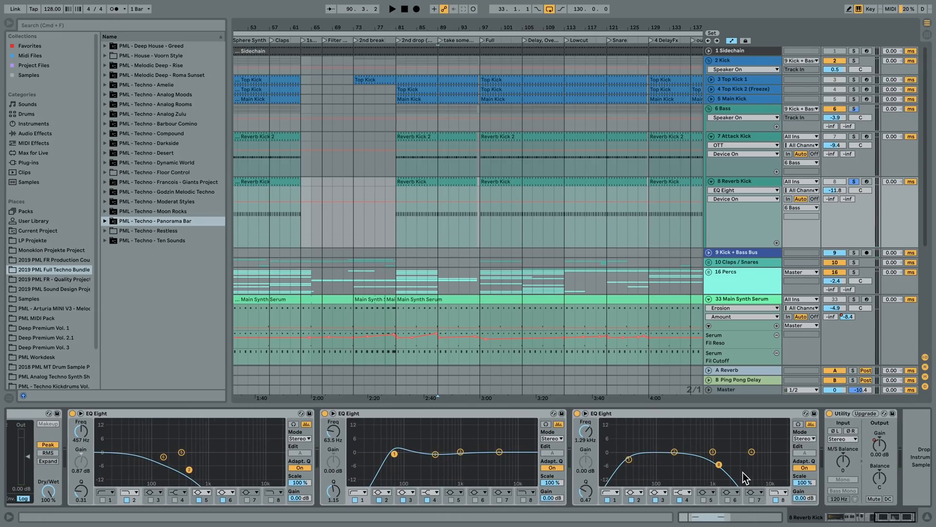
key(space)
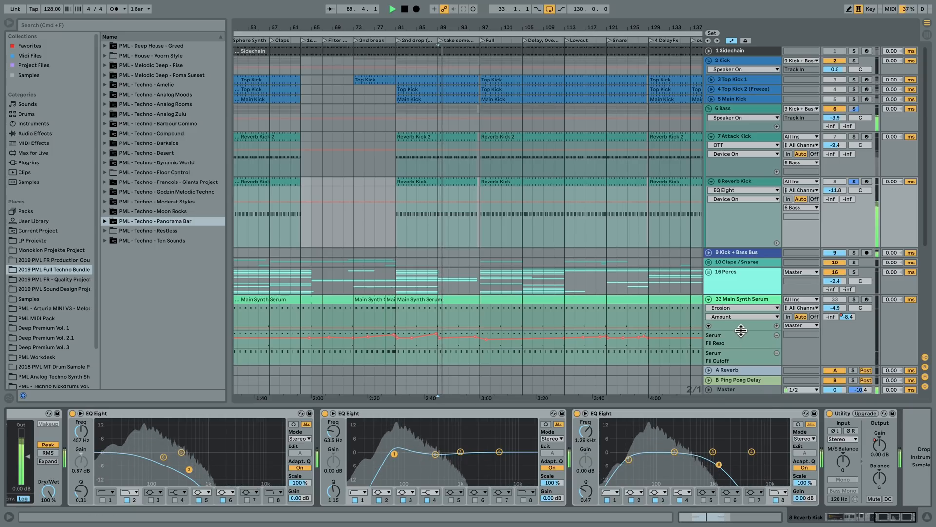
Open the Reverb Kick clip at bar 81, enlarge its notes and play it before returning to the track's effects.
double_click(454, 184)
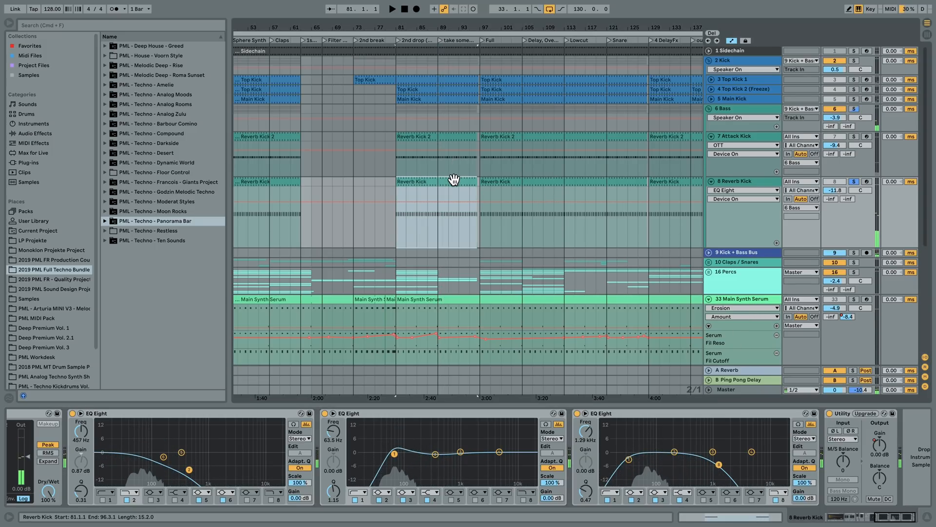
click(481, 383)
drag(146, 341, 274, 296)
key(space)
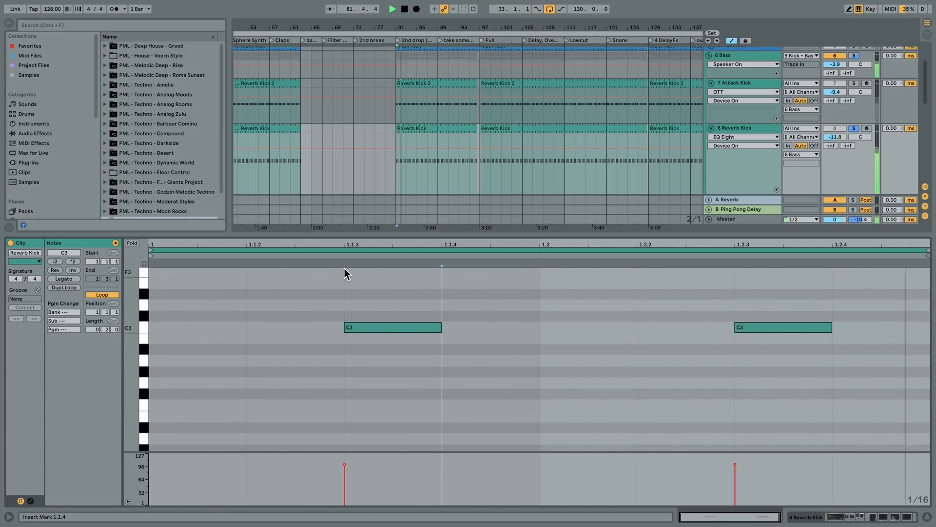
click(862, 518)
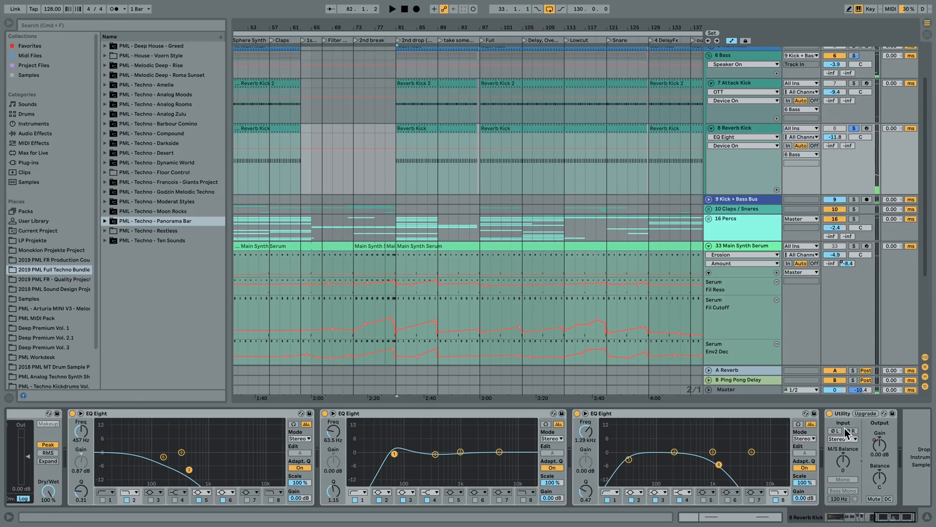
Solo the Attack Kick and play its Reverb Kick 2 clip from bar 81 with the notes in view.
scroll(782, 252, up, 2)
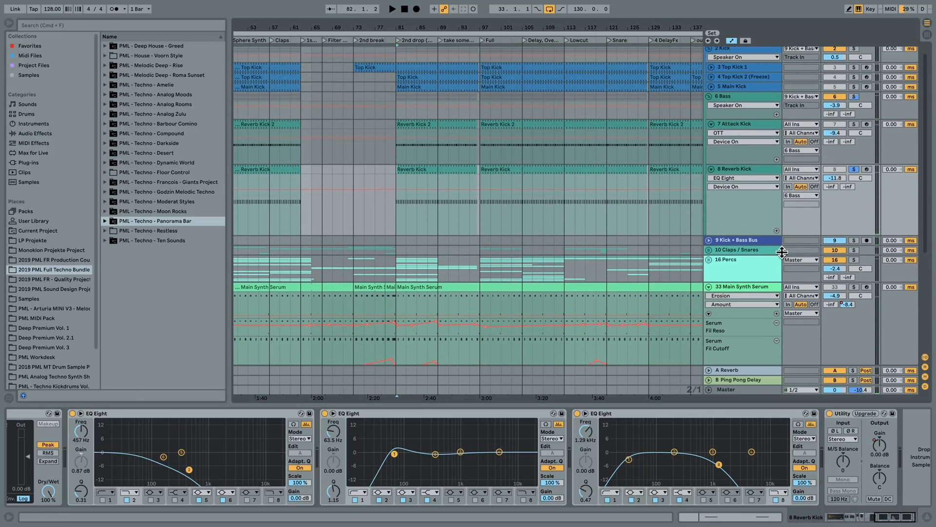
click(757, 122)
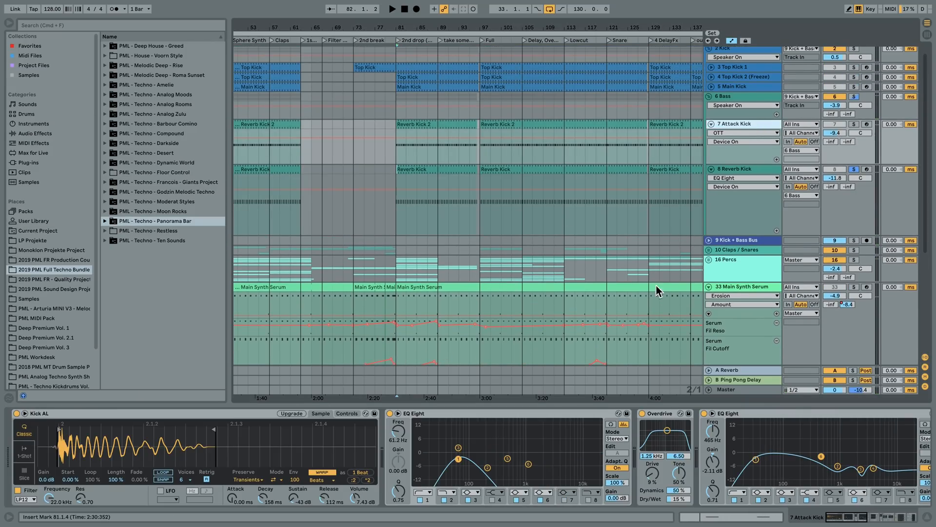
click(854, 124)
double_click(432, 126)
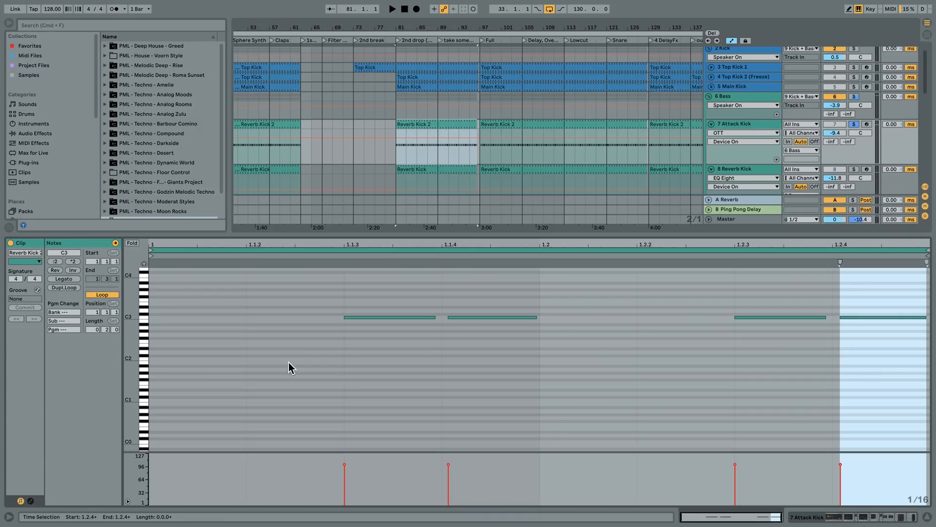
drag(129, 323, 161, 319)
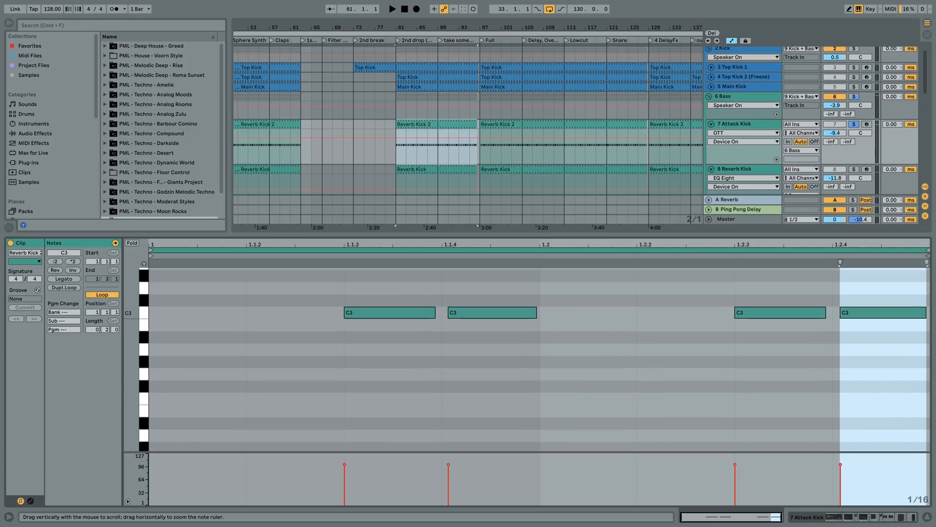
scroll(498, 311, up, 2)
key(space)
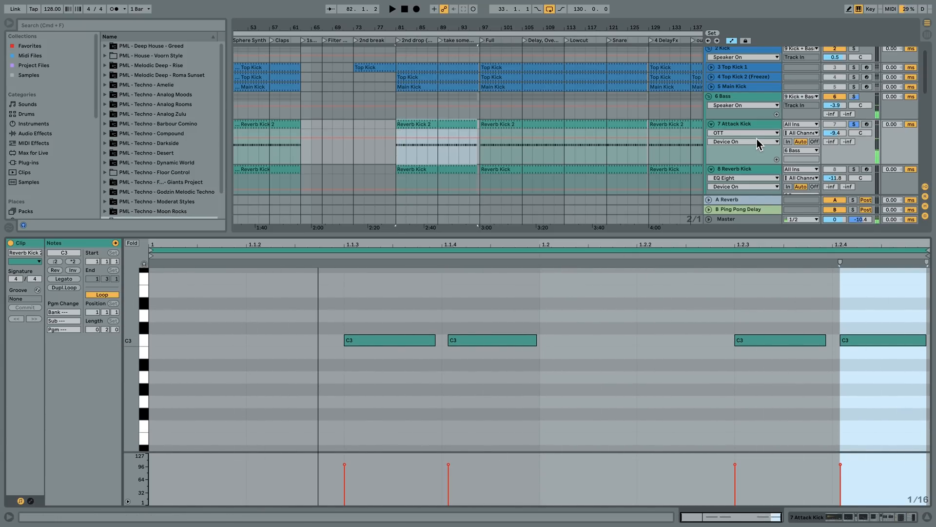
click(847, 517)
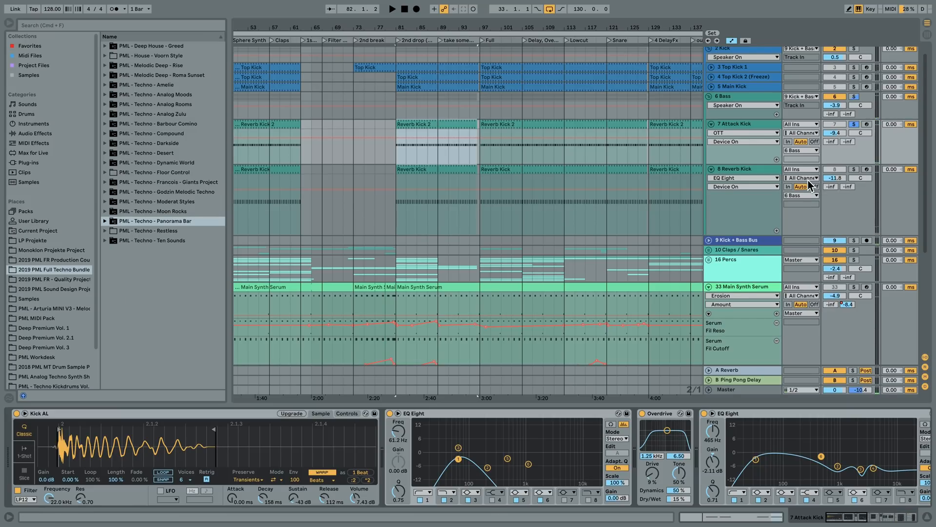
Solo the Reverb Kick alongside the Attack Kick and play both from bar 81.
click(854, 170)
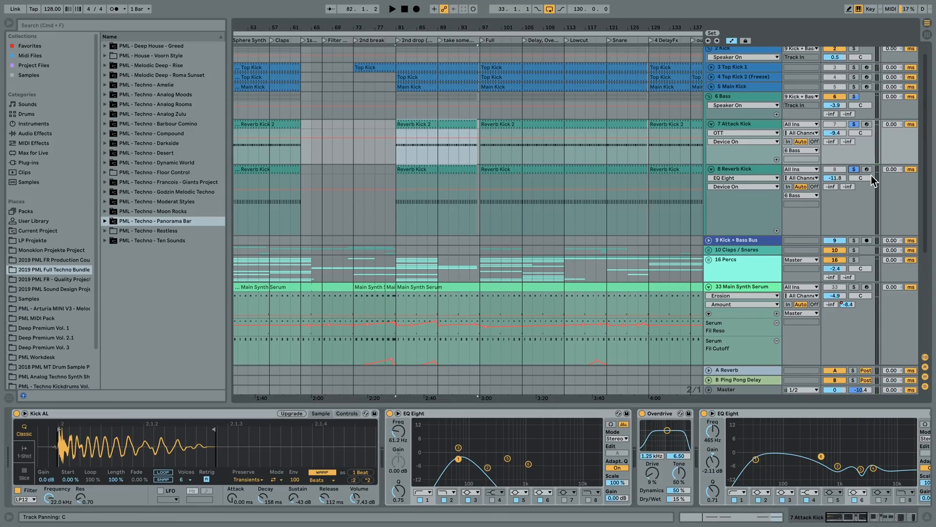
key(space)
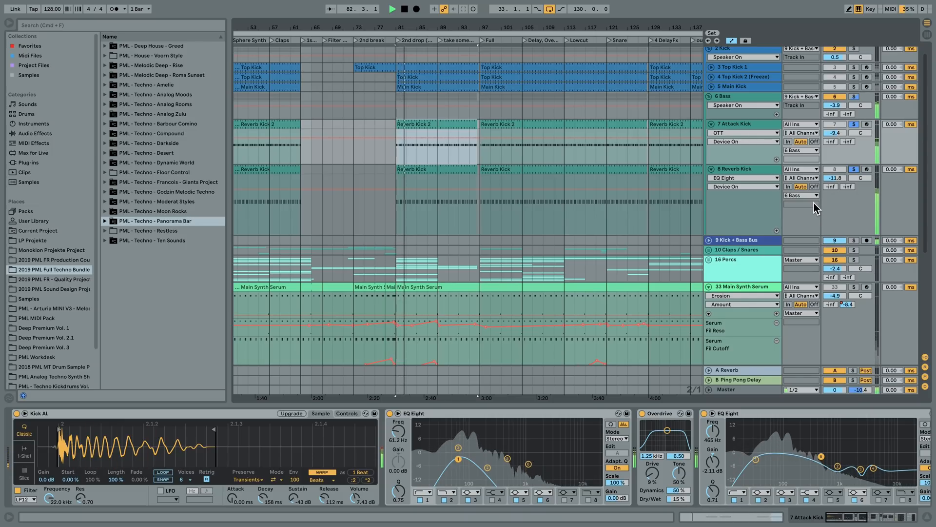
key(space)
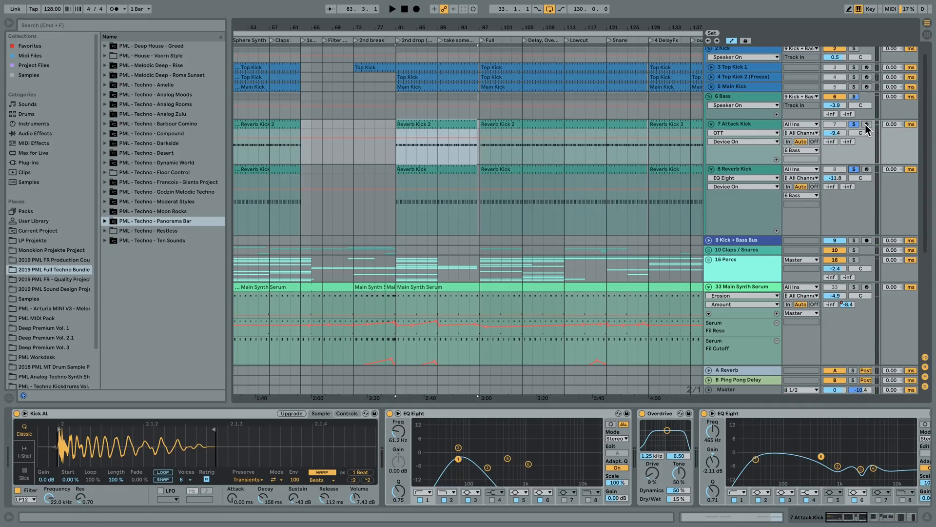
Play the Attack Kick on its own from bar 81 with its first EQ Eight bypassed.
key(space)
click(390, 413)
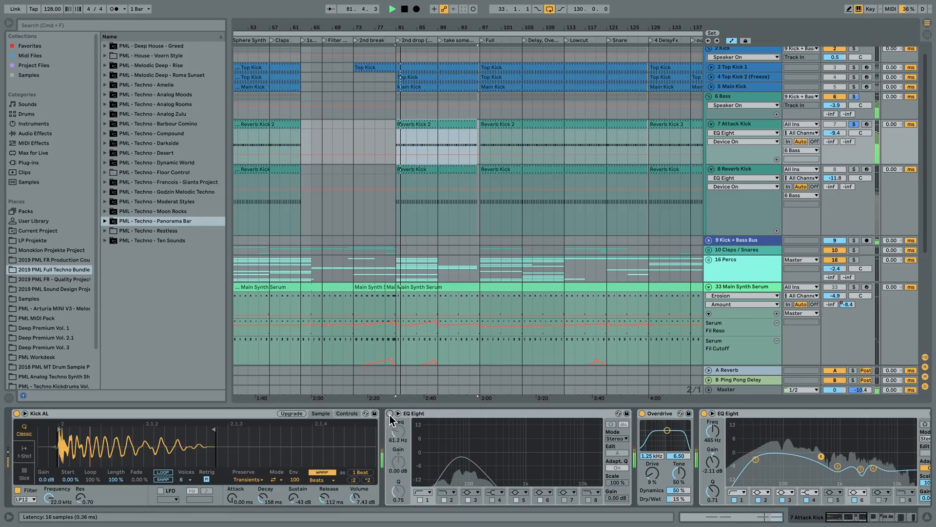
key(space)
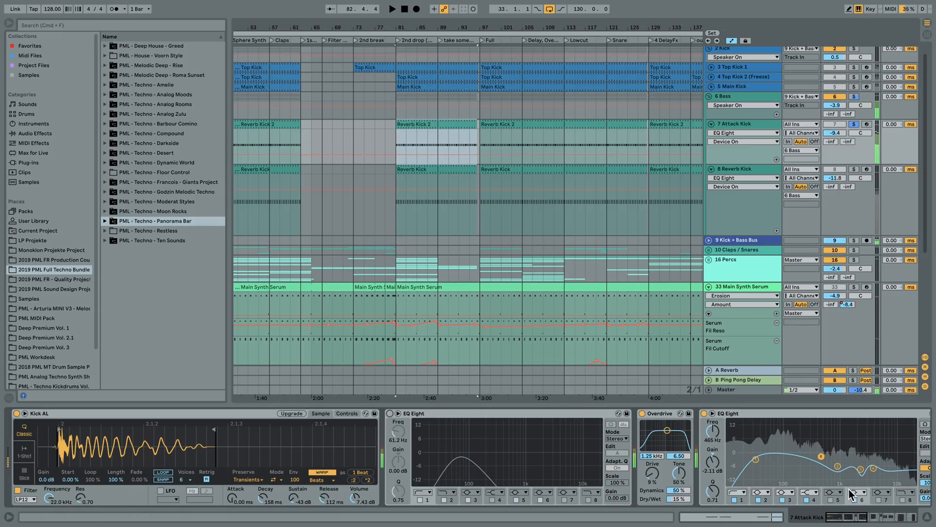
Turn the first EQ Eight back on and examine the Attack Kick's effects through to the sidechain Compressor.
click(881, 521)
click(882, 521)
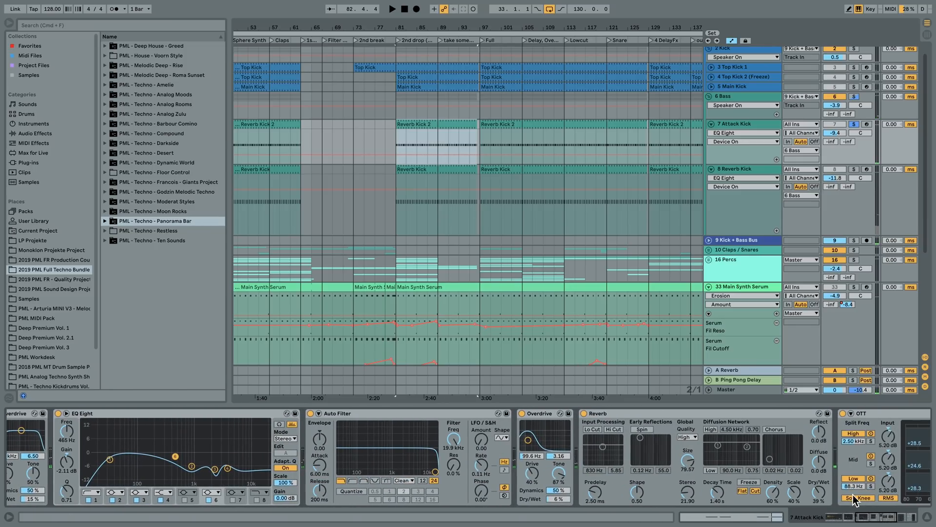
click(891, 522)
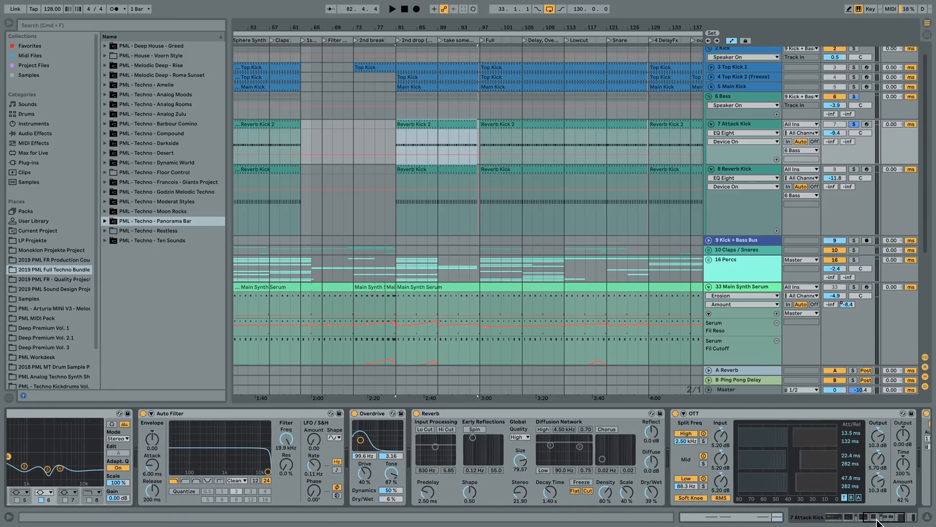
drag(892, 520, 825, 511)
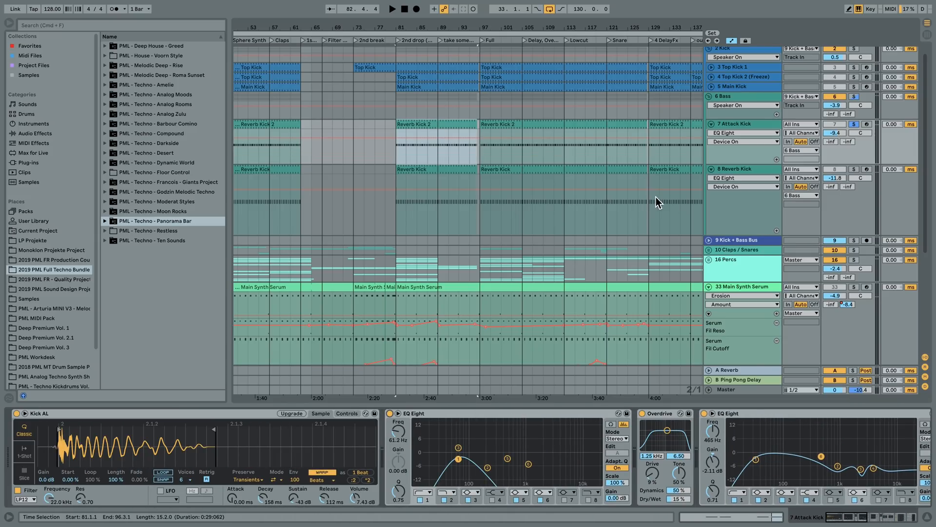
drag(822, 523, 892, 524)
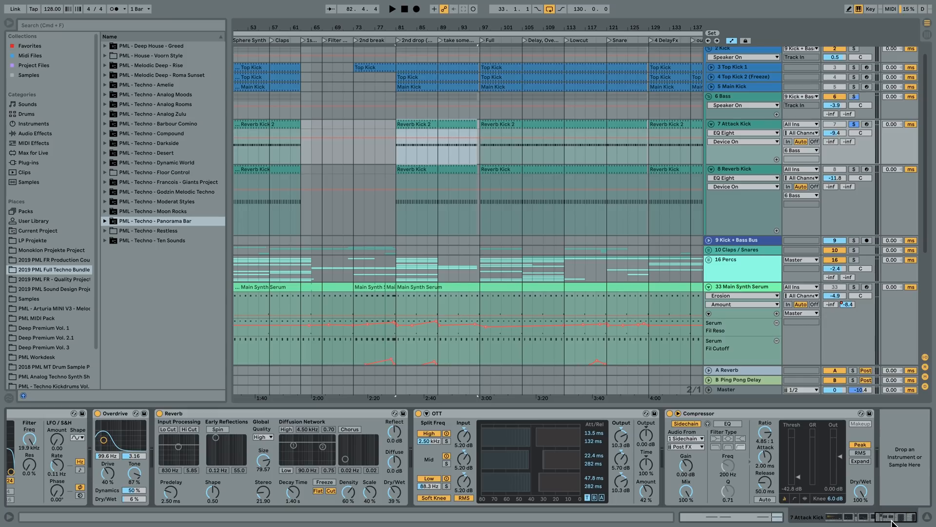
scroll(554, 481, left, 15)
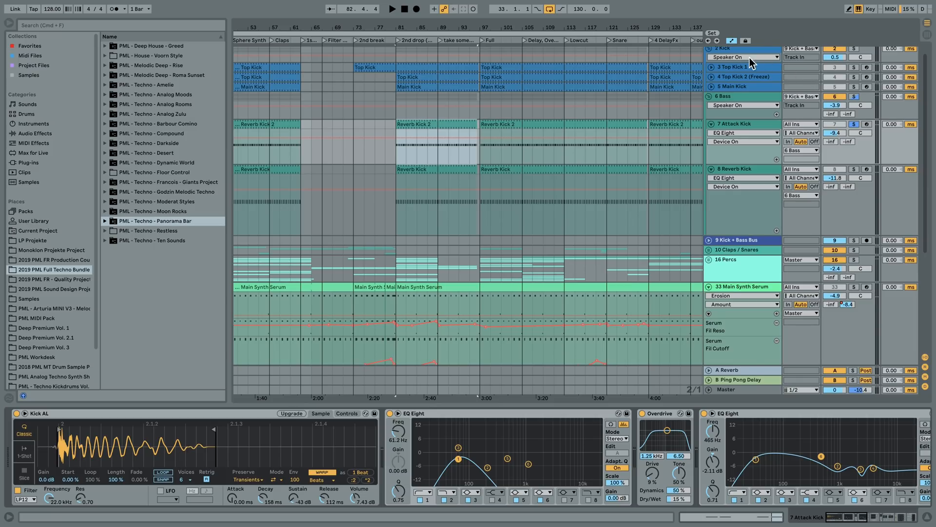
Solo the Reverb Kick together with the Attack Kick and examine the Bass group's effects up to FR DJ Deck Control2.
scroll(755, 113, up, 1)
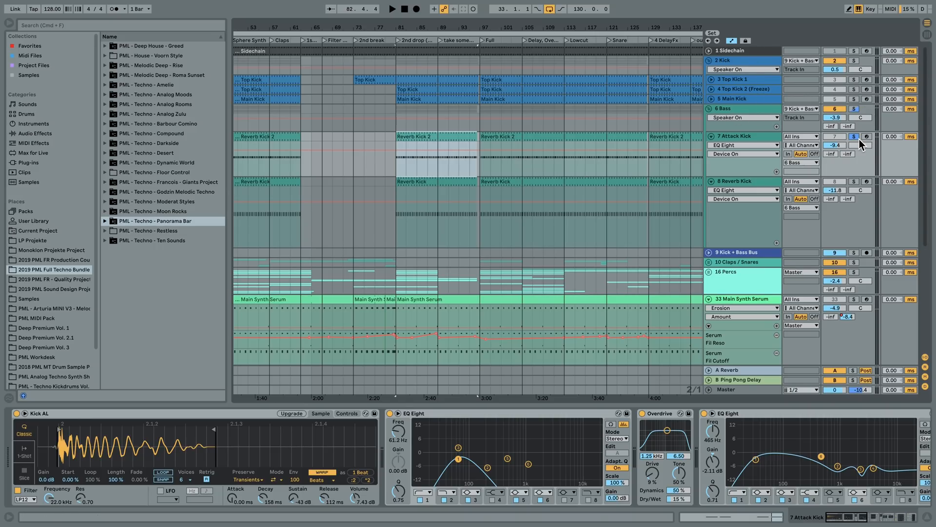
click(854, 181)
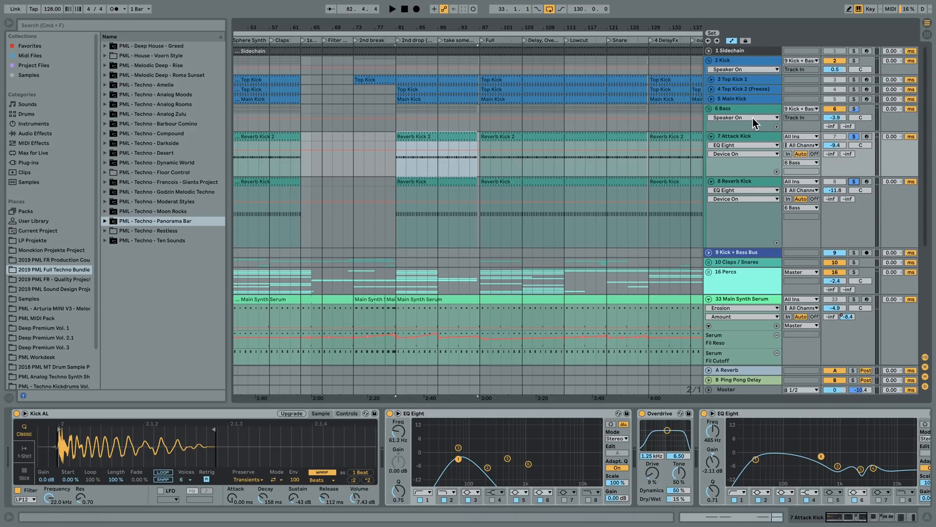
click(739, 112)
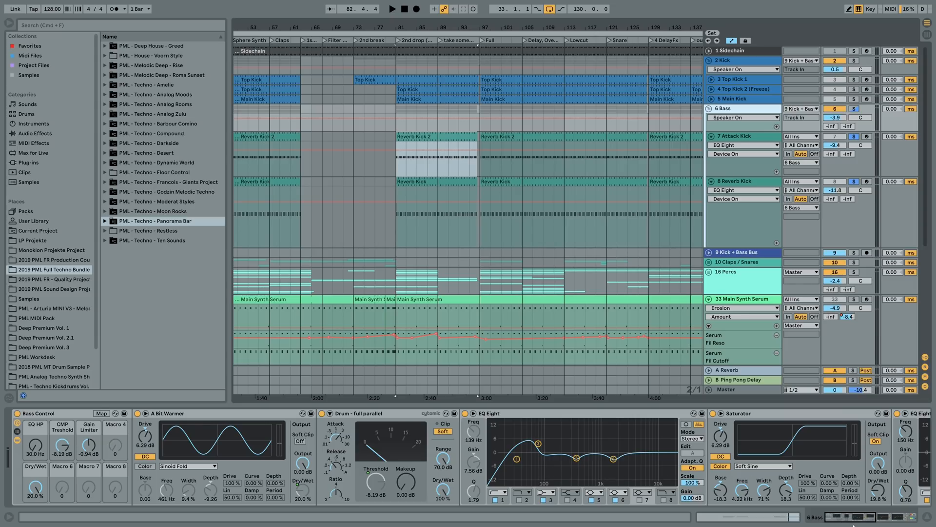
drag(853, 522, 898, 521)
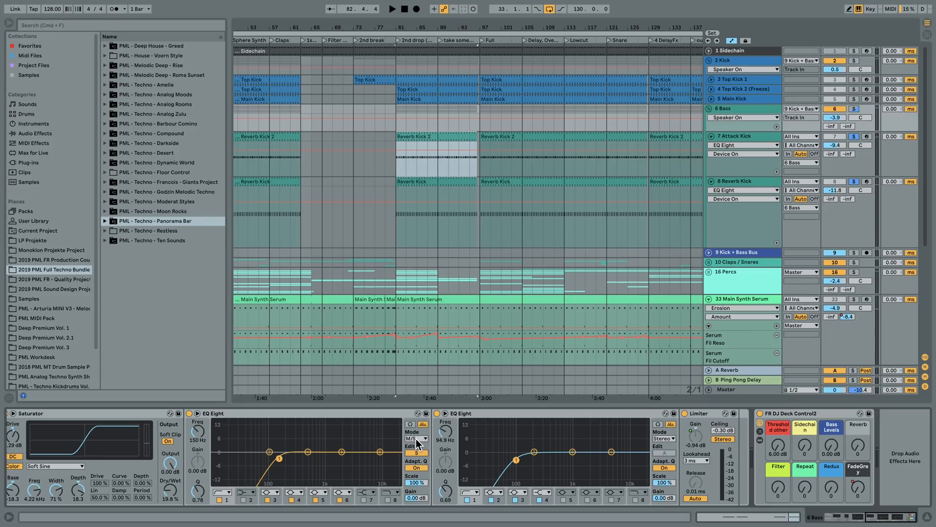
click(818, 413)
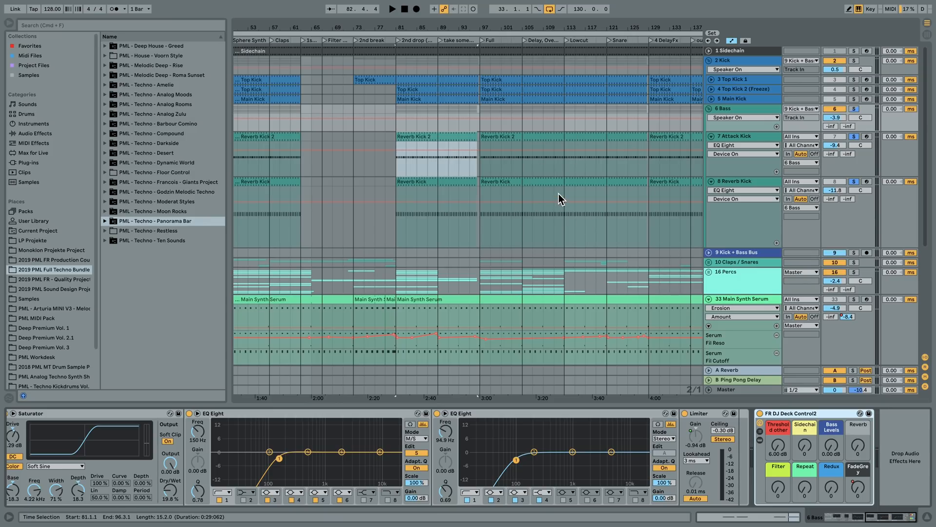
Play the soloed bass tracks from bar 81 while adjusting the FadeGrey macro of FR DJ Deck Control2.
key(space)
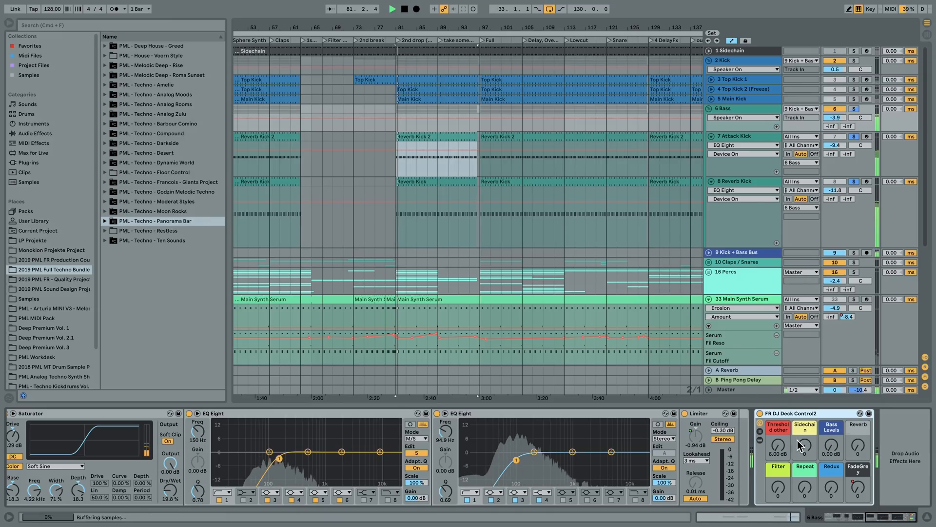
mouse_move(859, 484)
mouse_down()
mouse_move(859, 454)
mouse_move(858, 491)
mouse_up()
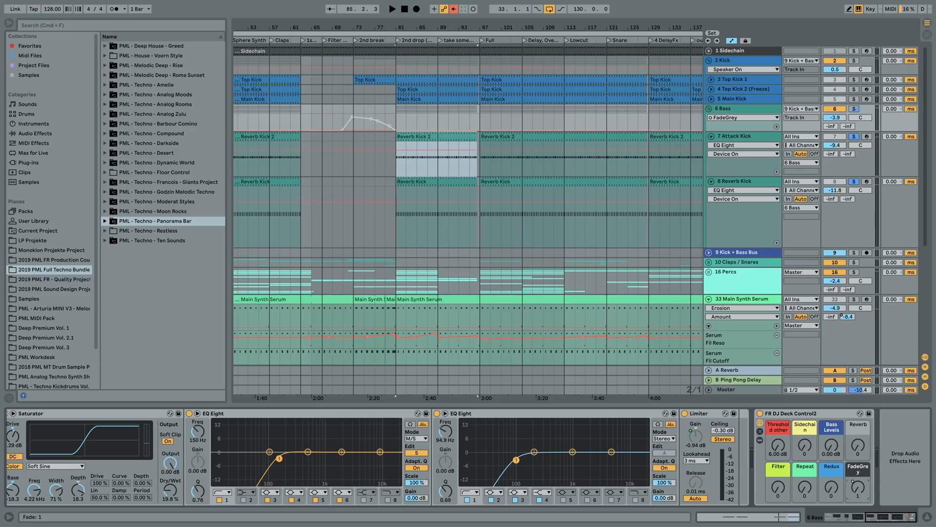
mouse_move(854, 482)
mouse_down()
mouse_move(854, 444)
mouse_move(853, 483)
mouse_up()
key(space)
Review the whole arrangement from the first drop to the reverb tail, including the Main Synth Serum automation lanes.
drag(568, 27, 530, 9)
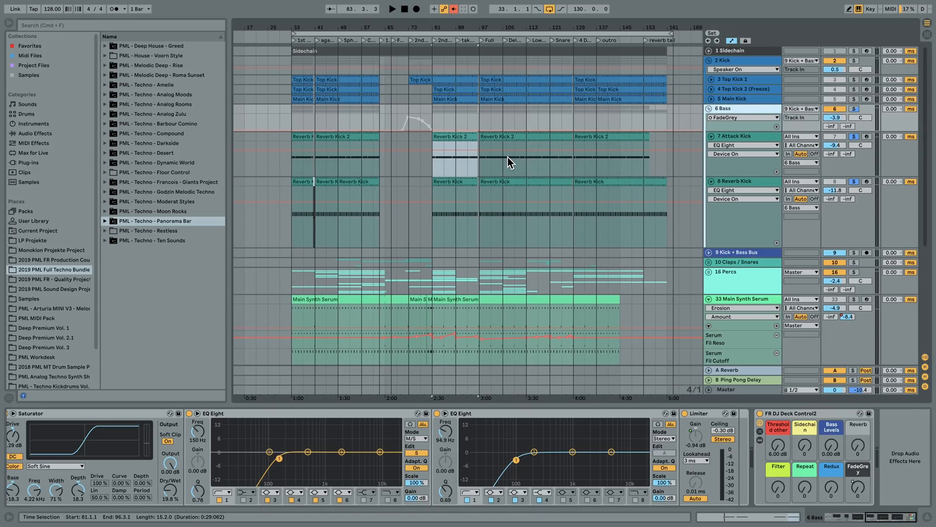
drag(437, 26, 459, 59)
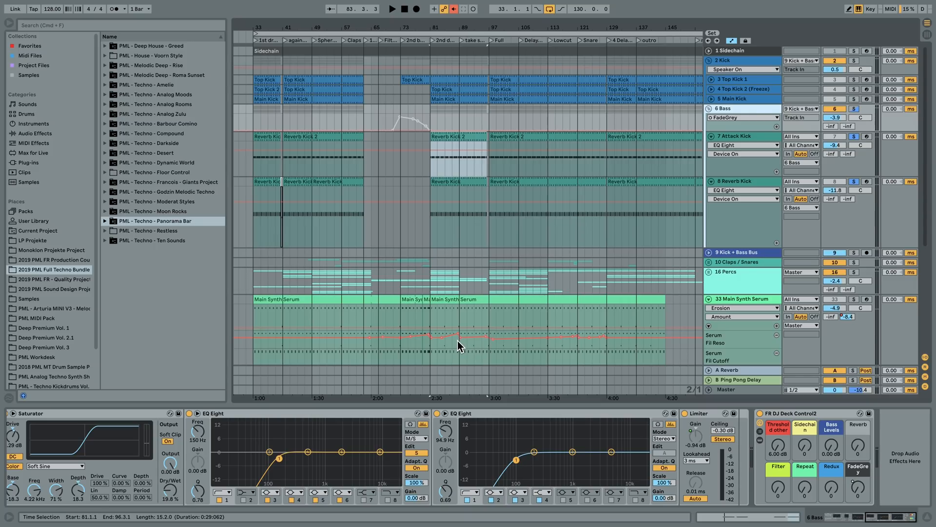
scroll(710, 343, down, 1)
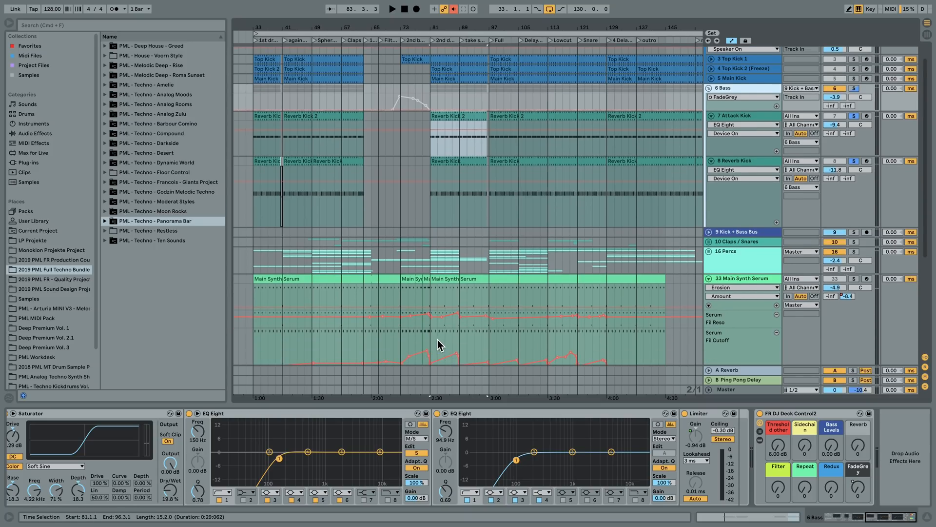
scroll(419, 336, down, 2)
scroll(455, 332, up, 1)
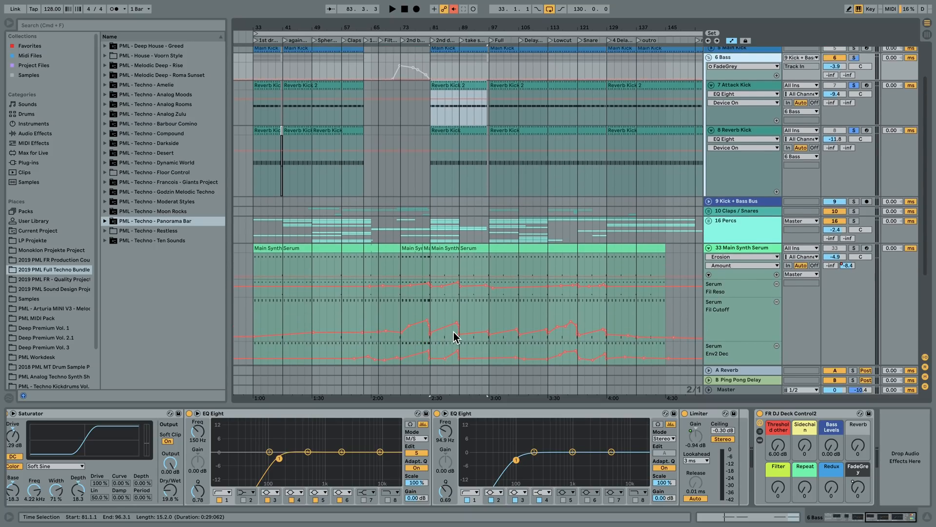
scroll(456, 328, up, 3)
drag(491, 27, 464, 26)
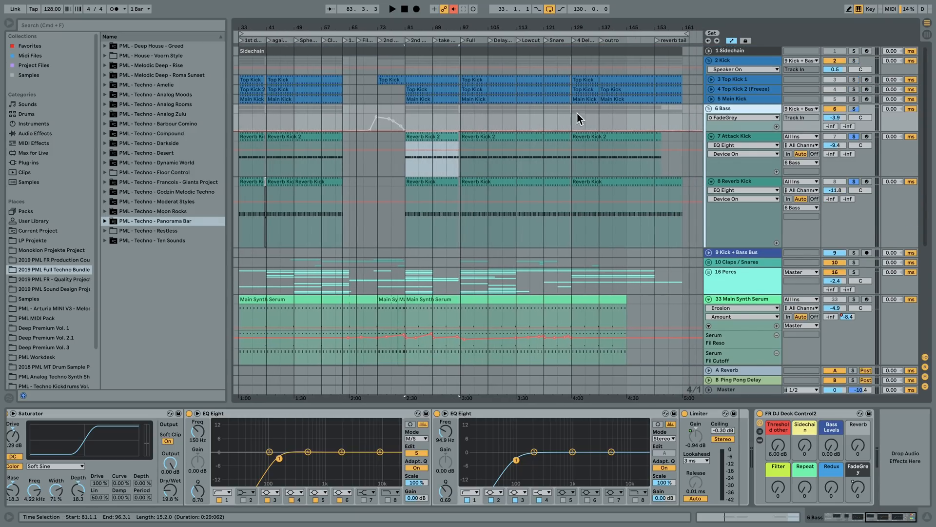
View the Kick group's effects, then fold the Bass group and select it.
click(737, 60)
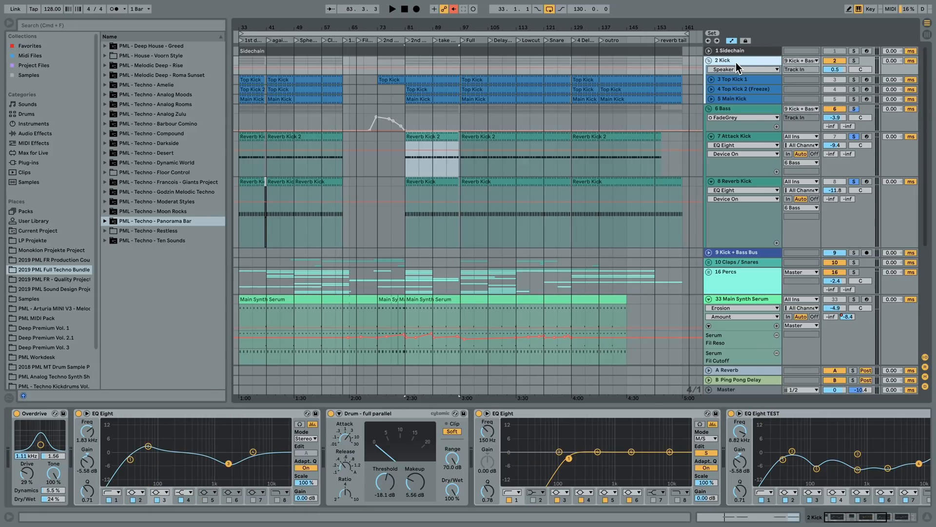
click(709, 107)
click(740, 109)
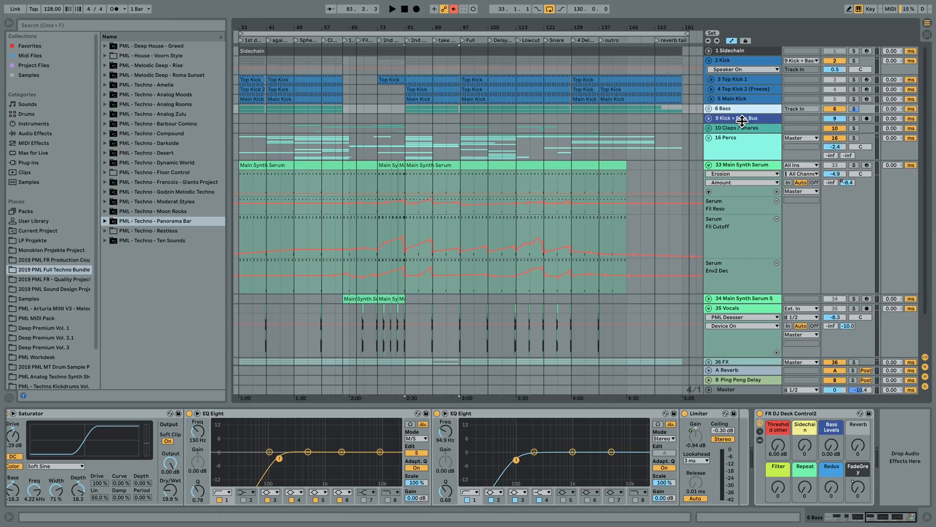
Unfold the Claps / Snares group to view its tracks, fold it again and select the Percs group.
click(709, 128)
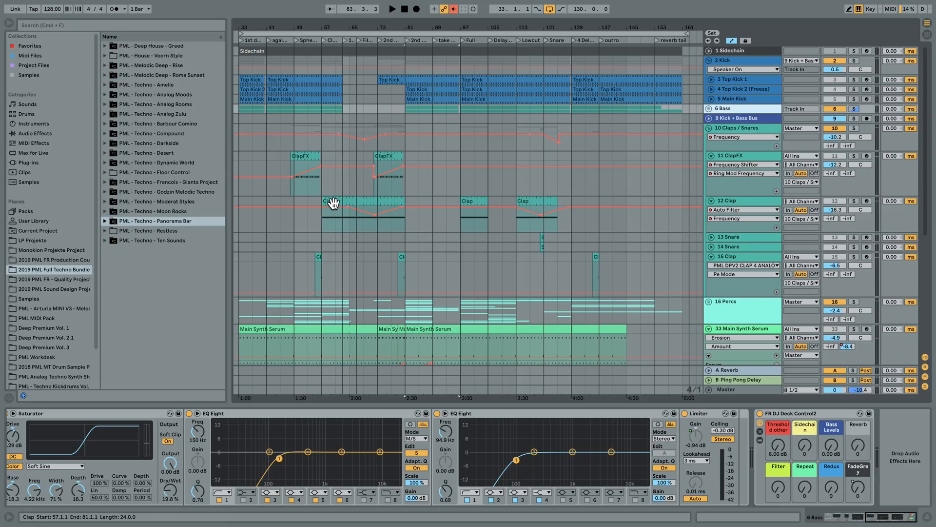
click(710, 130)
click(710, 136)
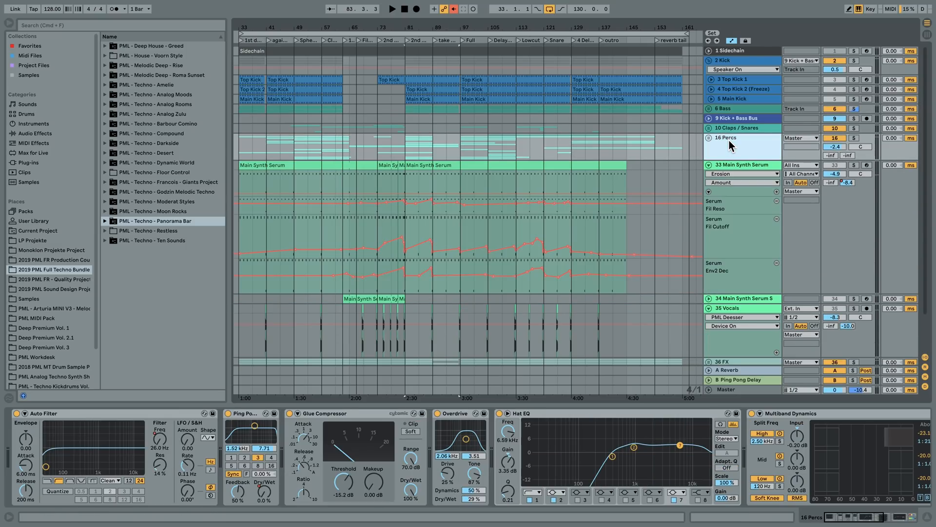
Unfold the Percs group, solo it and play its hat and percussion tracks from bar 49.
click(708, 138)
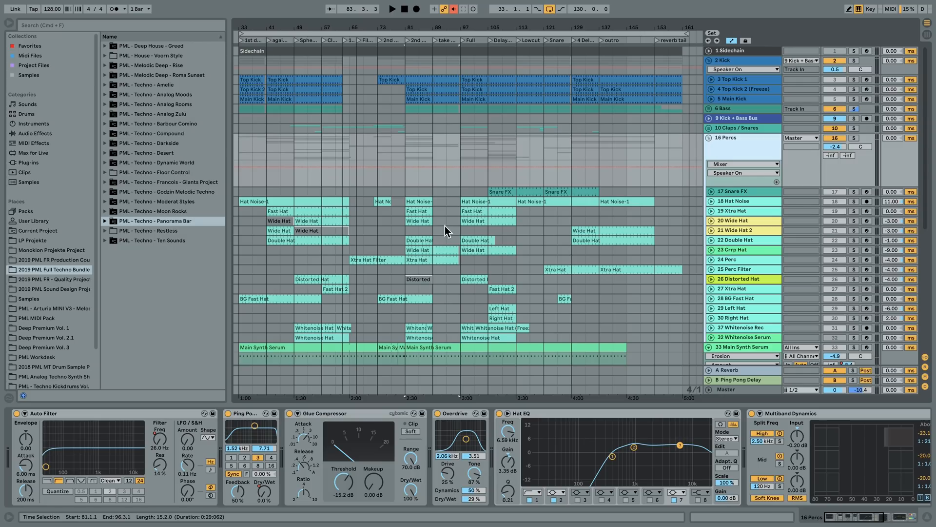
click(412, 203)
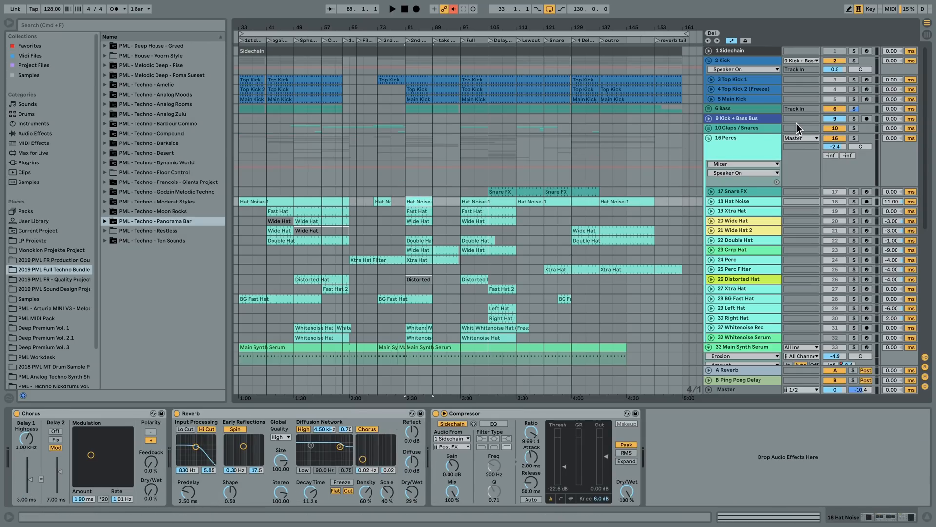
click(854, 138)
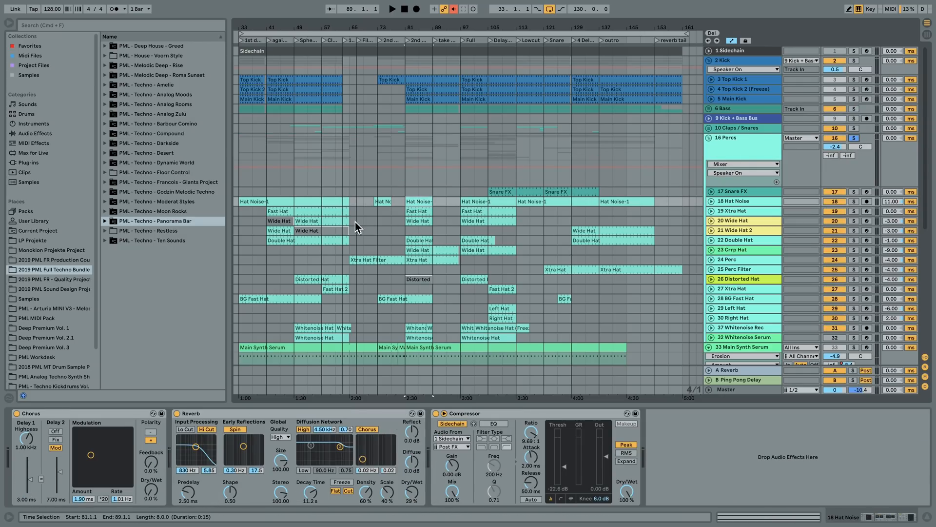
click(296, 257)
key(space)
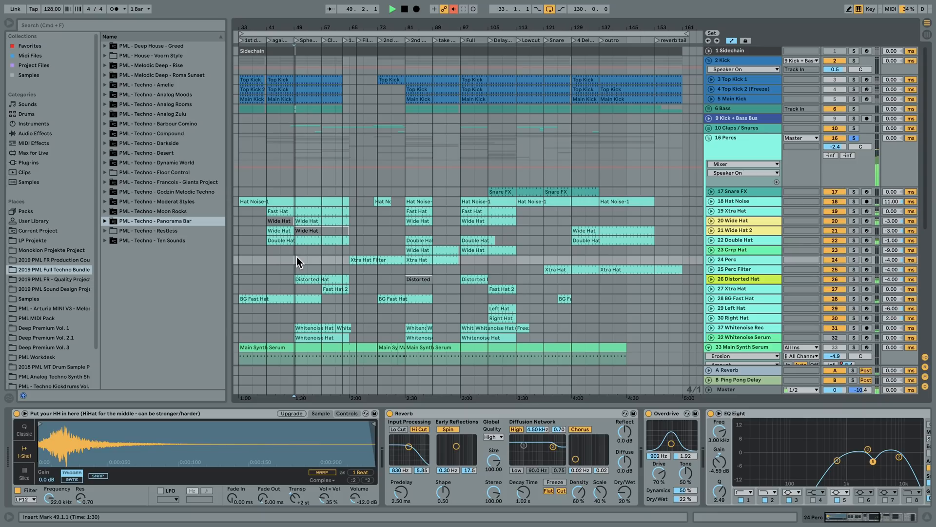
View the Percs group's effects, stop playback and fold the group.
click(722, 139)
key(space)
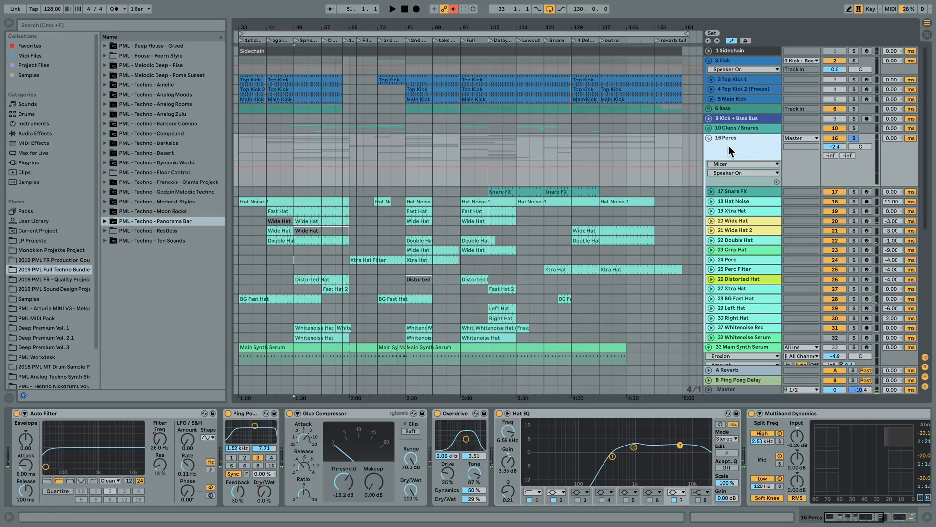
click(709, 138)
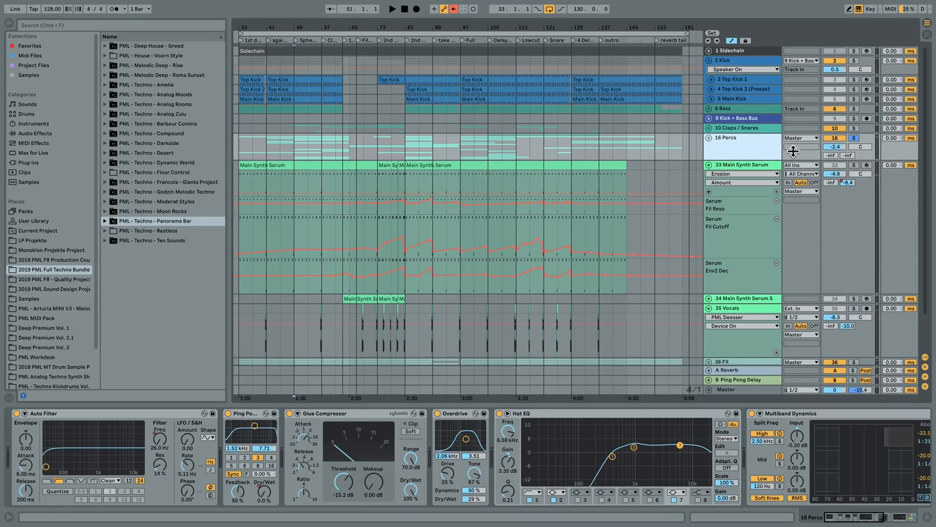
Solo the Main Synth Serum track and play its long first MIDI clip with the notes open, then hide the clip view.
click(853, 165)
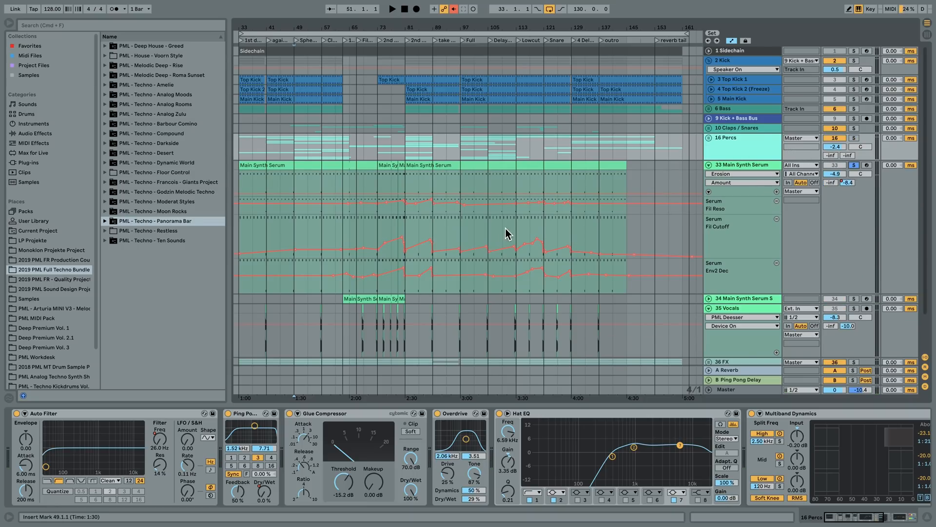
click(315, 226)
drag(319, 27, 320, 93)
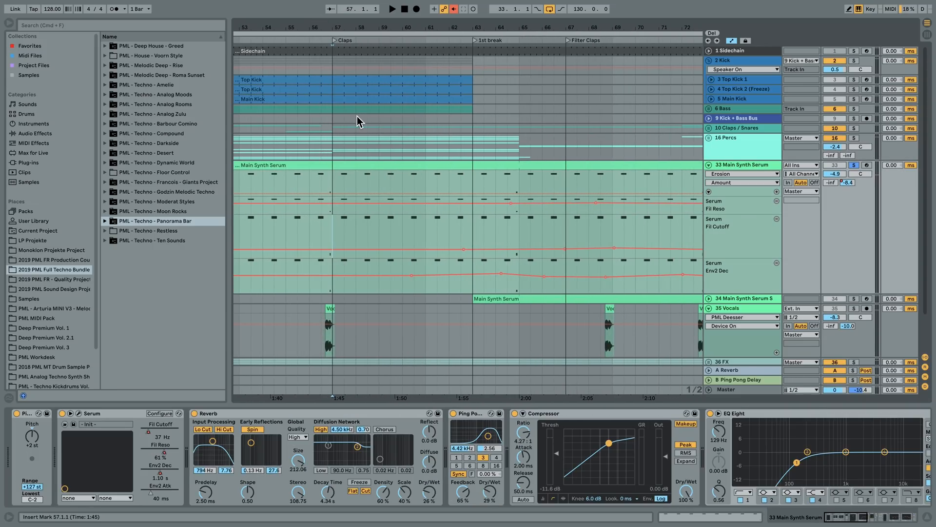
double_click(371, 166)
key(space)
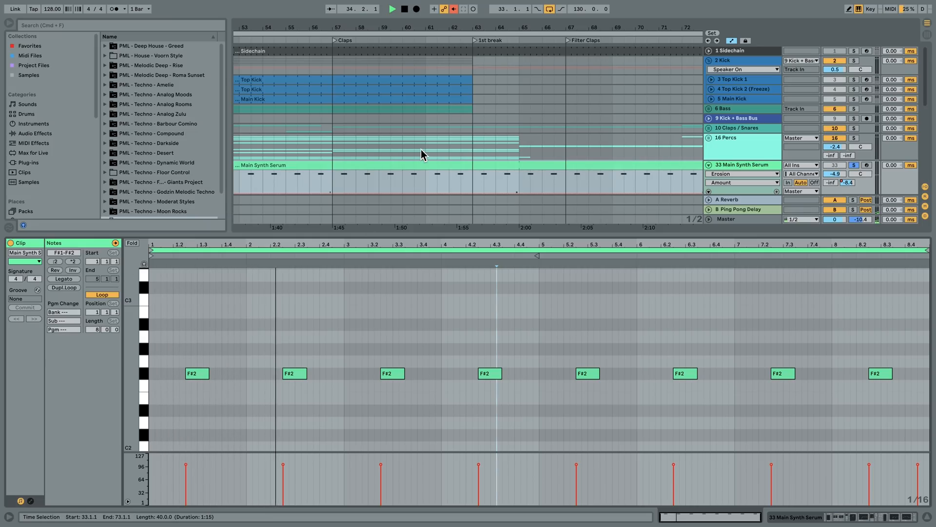
click(928, 518)
drag(455, 30, 476, 136)
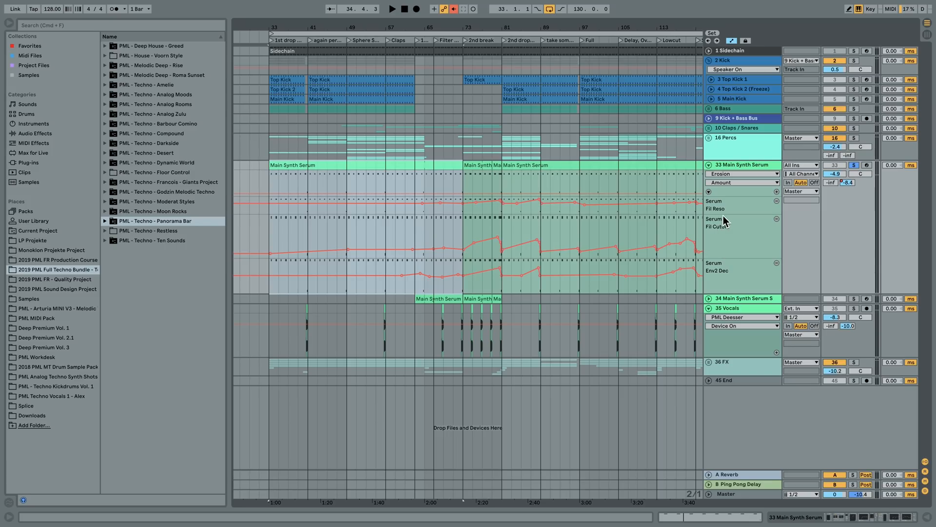
Play the soloed Main Synth Serum track from bar 73 and open the notes of its second break clip.
click(465, 223)
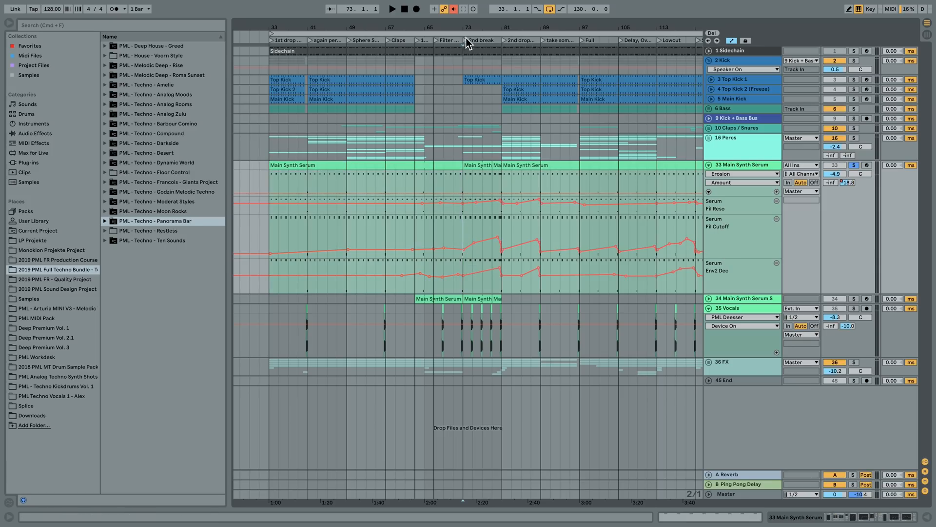
drag(473, 27, 478, 78)
key(space)
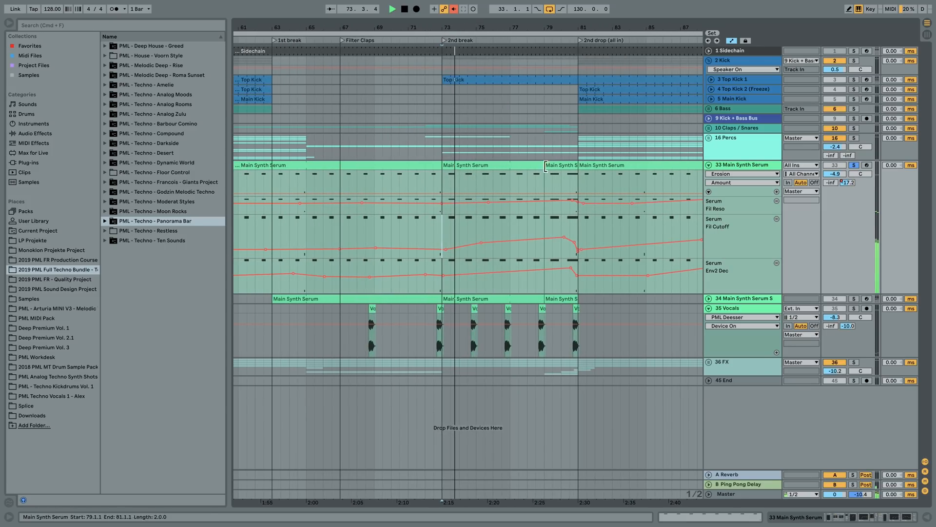
double_click(512, 165)
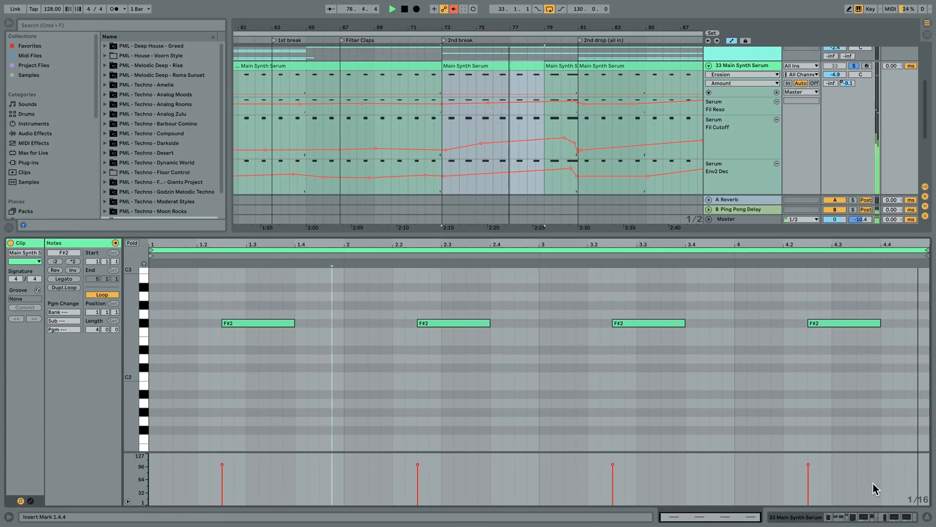
Show the Main Synth Serum track's devices, open the Serum plug-in window beside the automation lanes and stop playback.
click(871, 517)
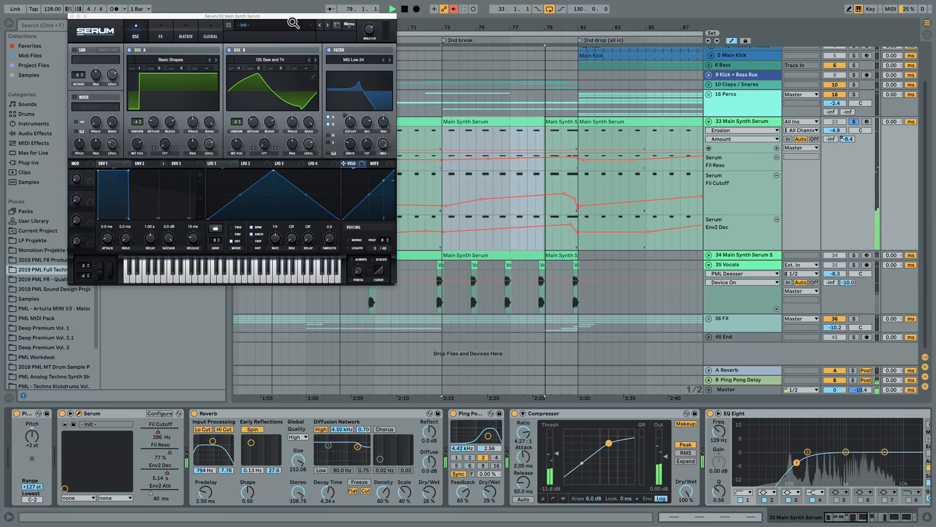
drag(296, 16, 380, 48)
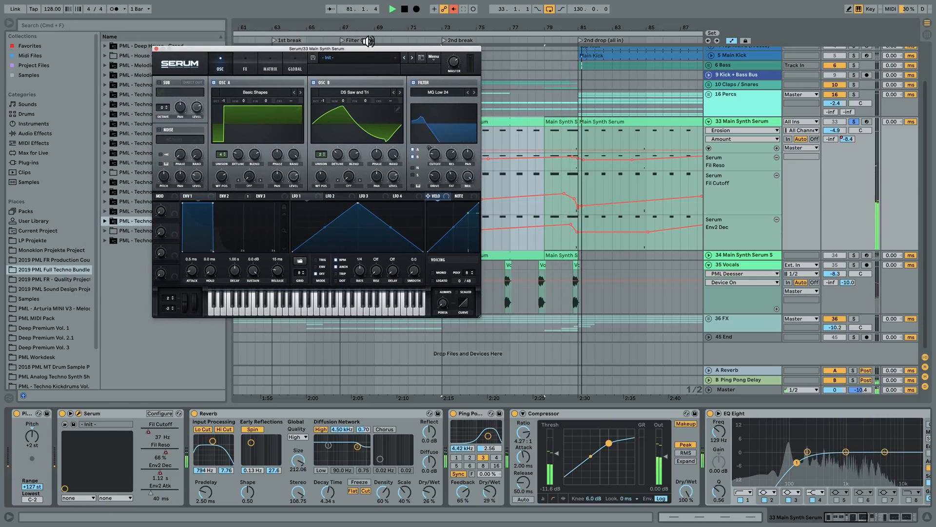
drag(370, 46, 395, 74)
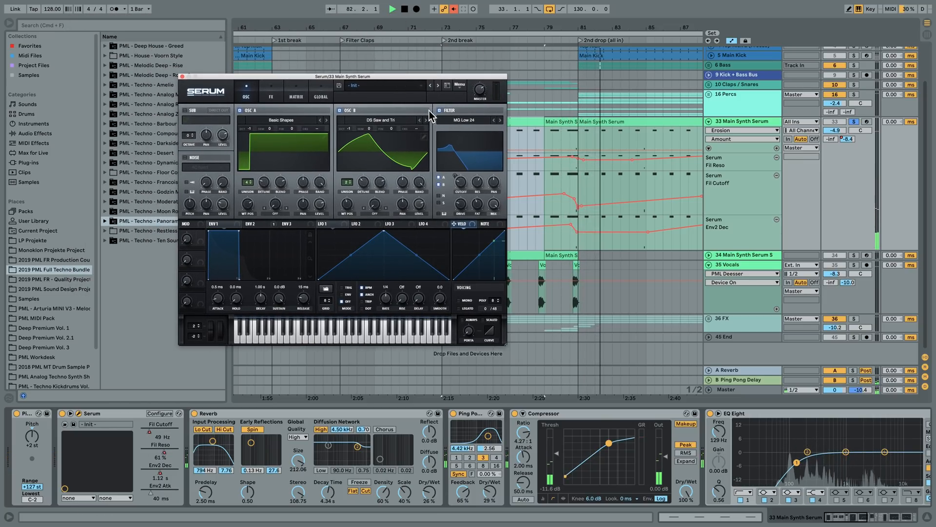
key(space)
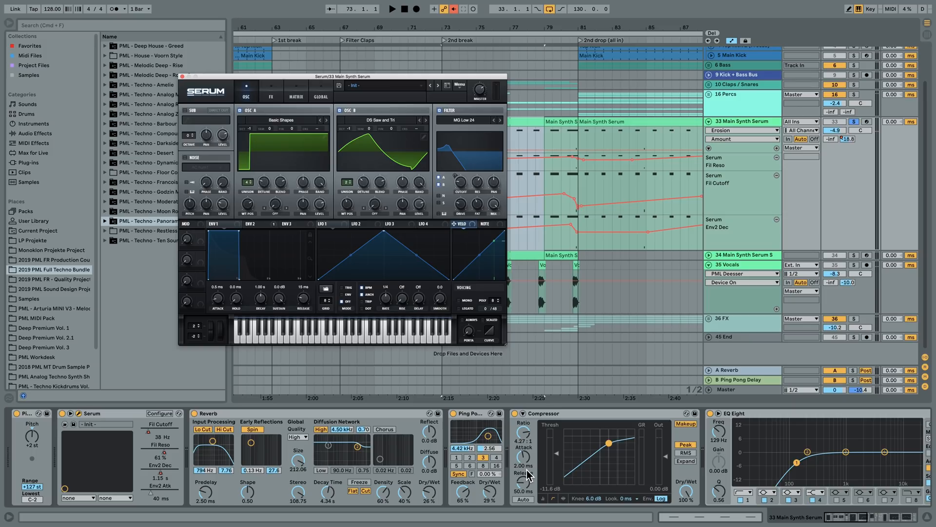
Replay the second break, close the Serum window and unsolo the Main Synth Serum track.
key(space)
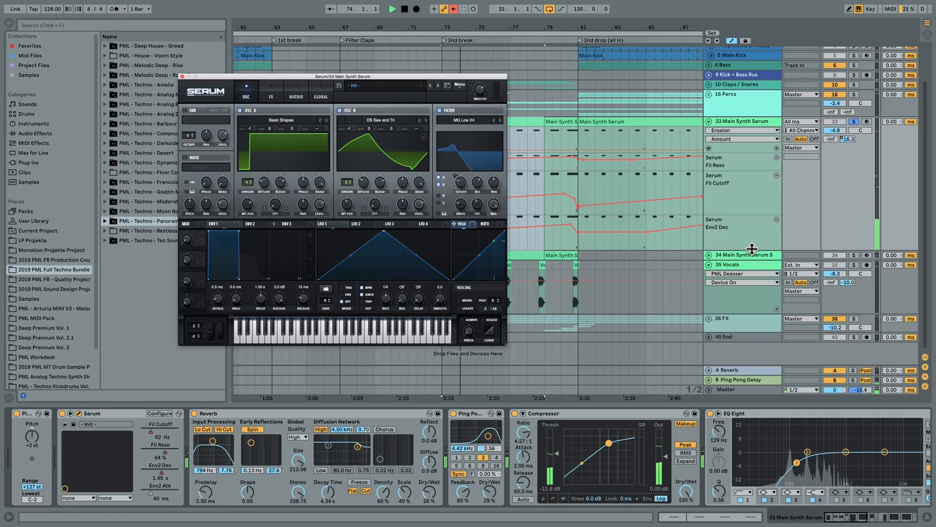
click(182, 77)
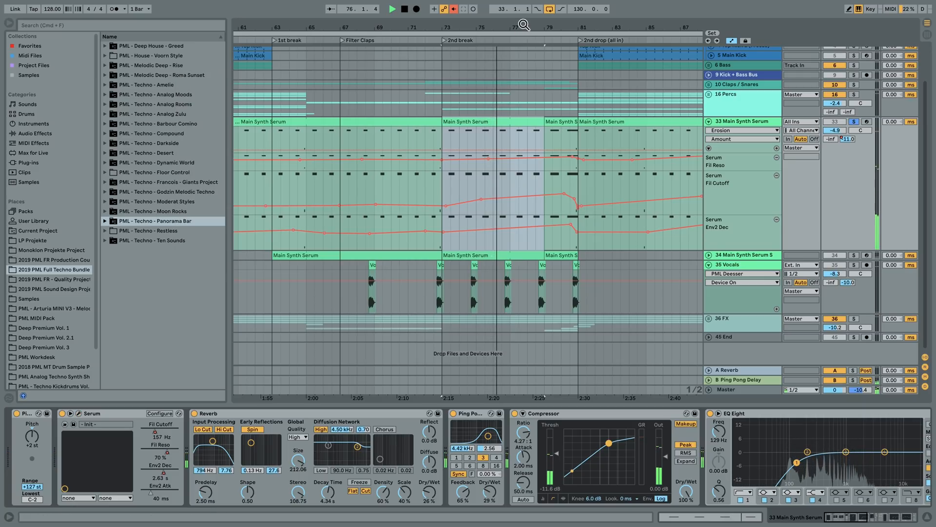
drag(523, 24, 438, 13)
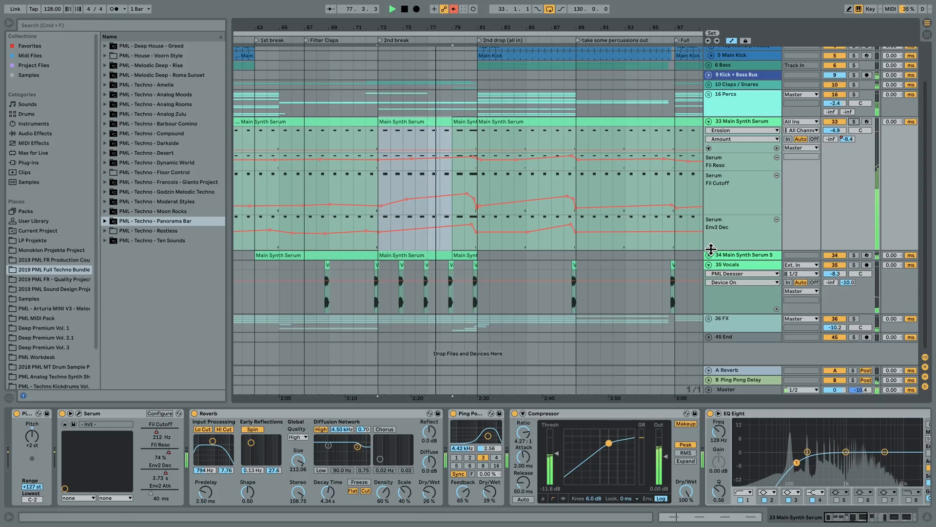
Unfold the Master track to view its FadeGrey automation up to the second drop, and show its effects.
drag(474, 26, 484, 44)
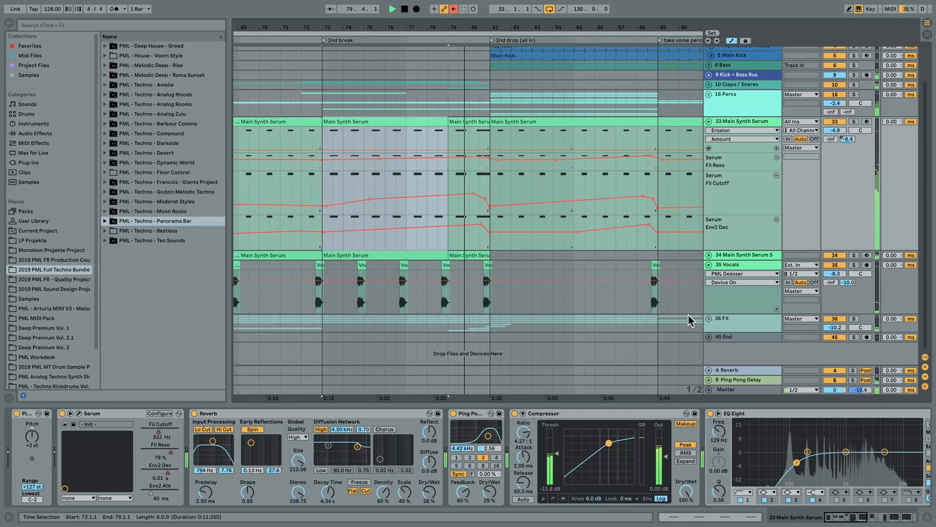
click(708, 389)
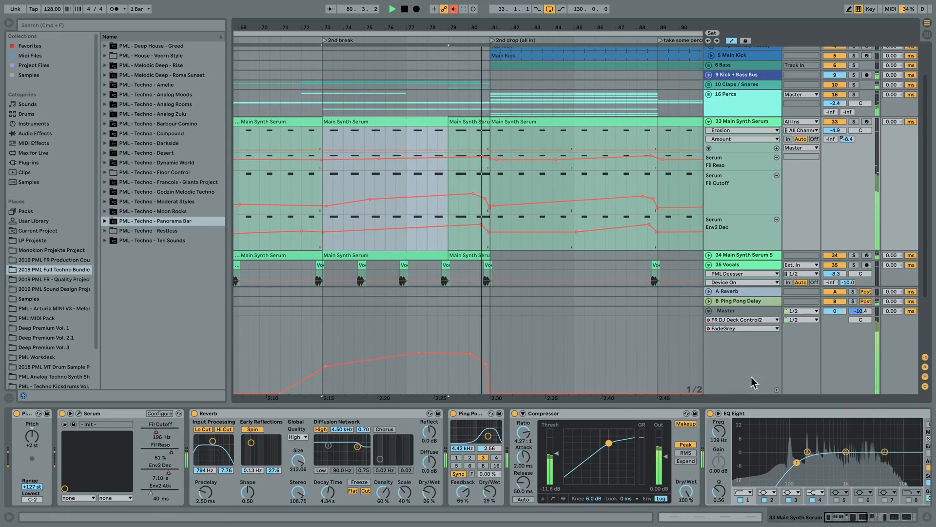
click(742, 310)
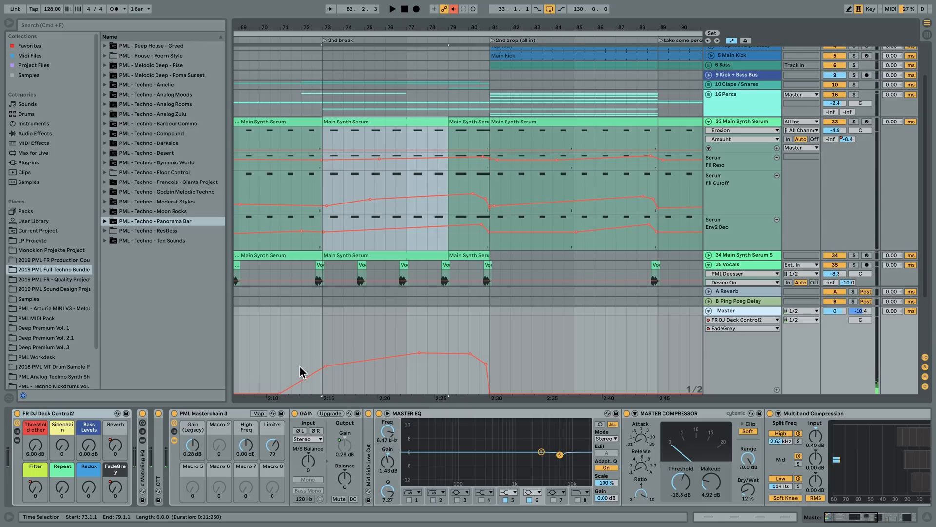
Play from bar 77 while turning the FadeGrey macro down to 0, then stop and re-enable the overridden automation.
click(409, 332)
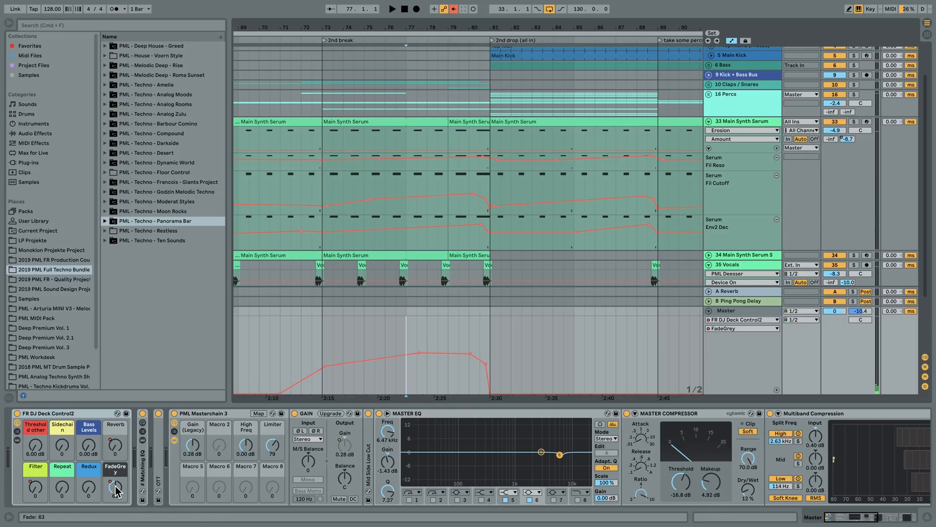
key(space)
drag(117, 490, 117, 516)
key(space)
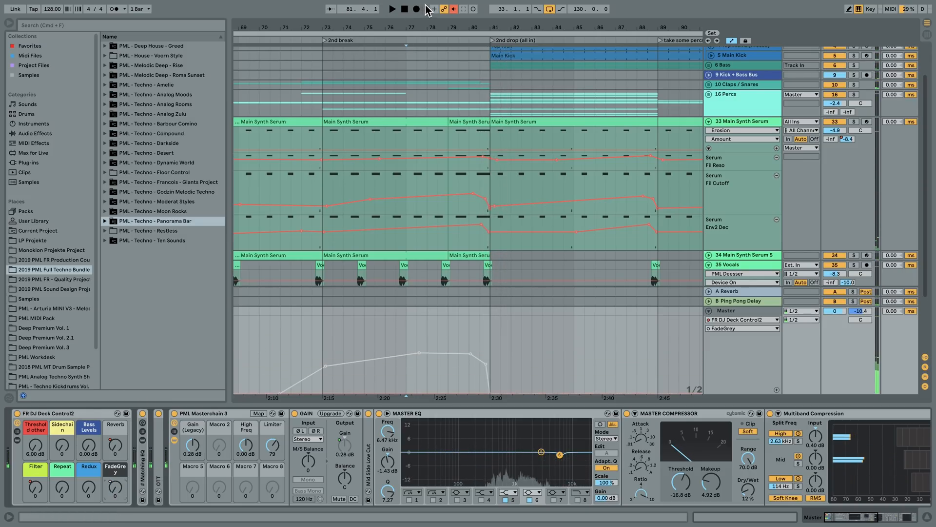
click(453, 9)
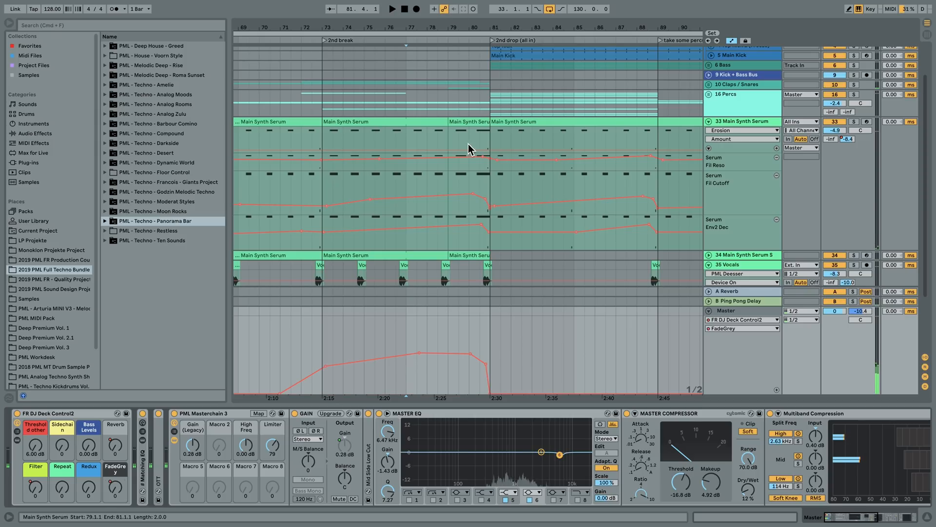
Show the Reverb macro's automation on the Master track around the Lowcut section.
click(117, 452)
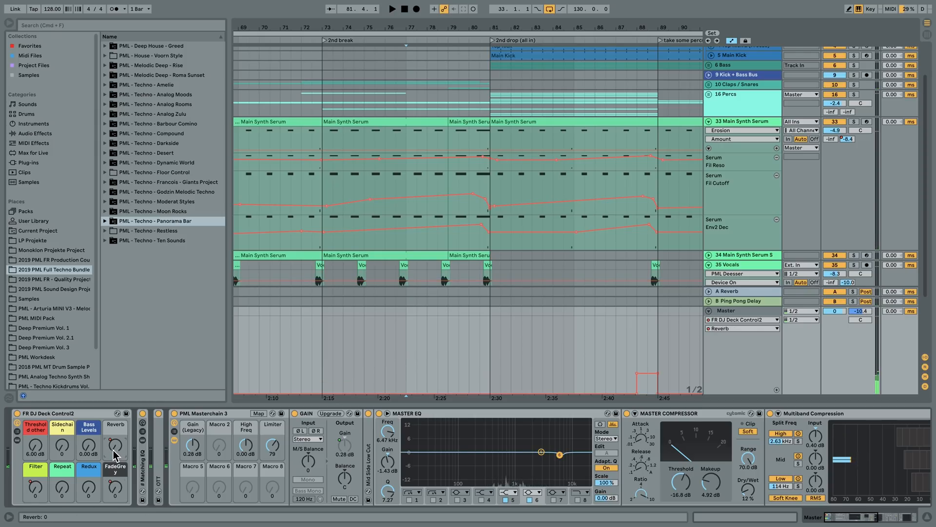
drag(449, 30, 449, 3)
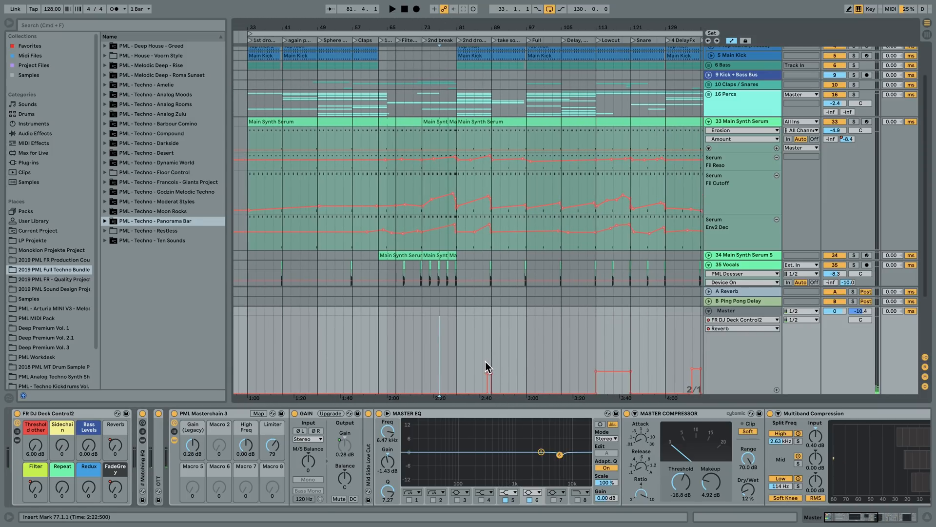
drag(632, 27, 586, 294)
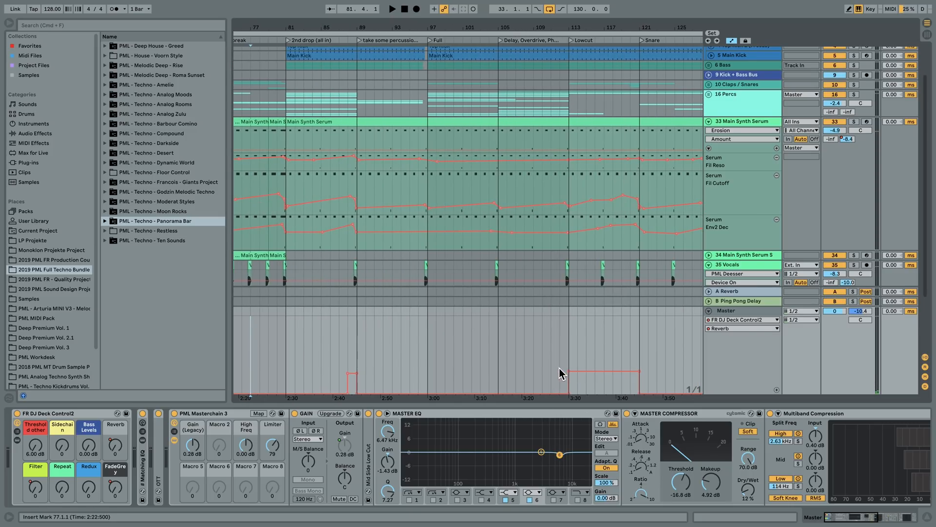
Play the Lowcut section from bar 113 and jump to bar 119 to hear the Reverb automation end.
click(571, 355)
key(space)
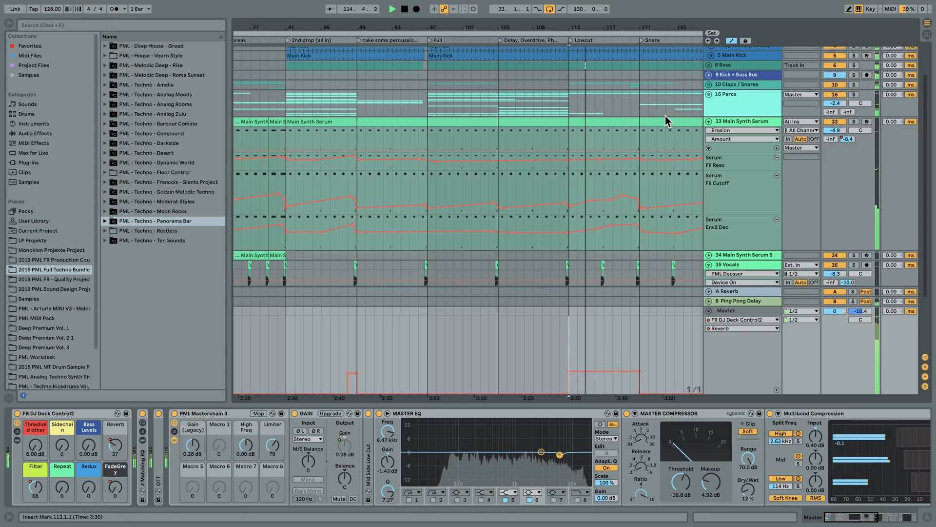
drag(576, 31, 547, 31)
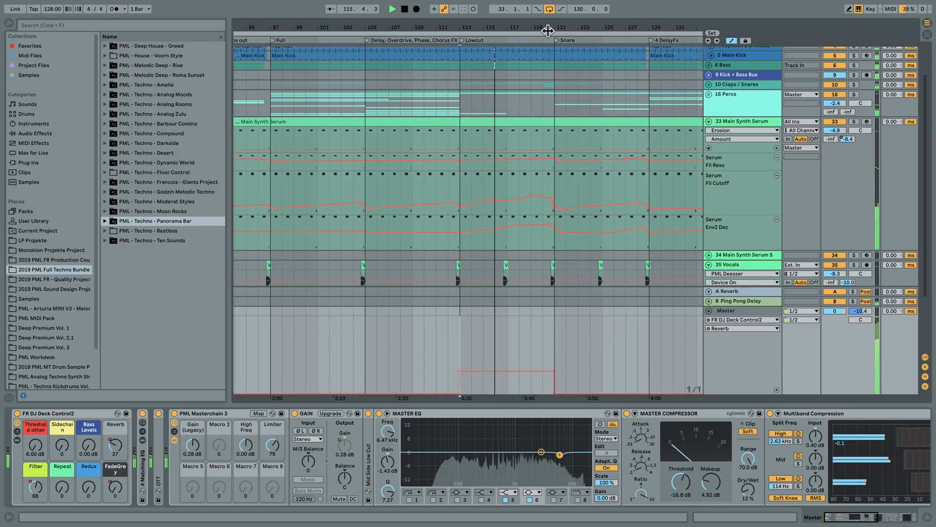
click(533, 337)
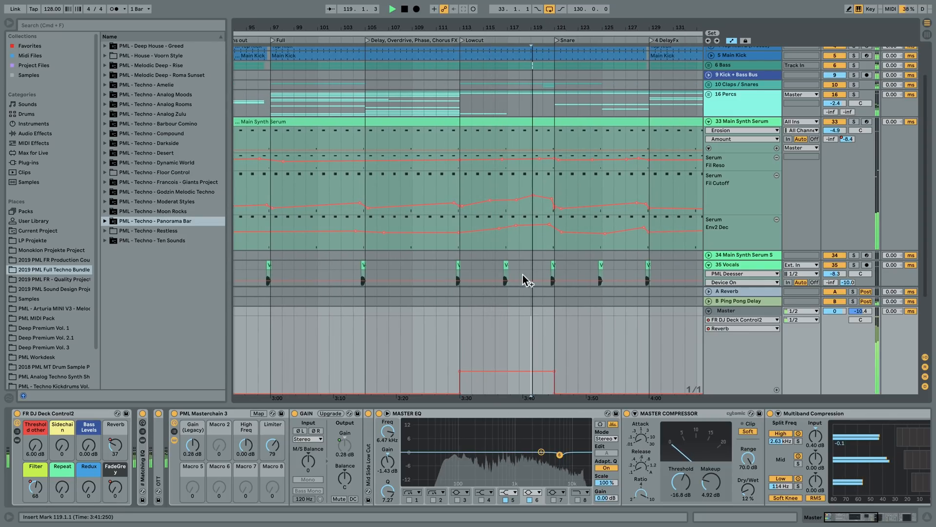
Review the Reverb automation across the whole arrangement and fold the Master track.
drag(526, 27, 527, 21)
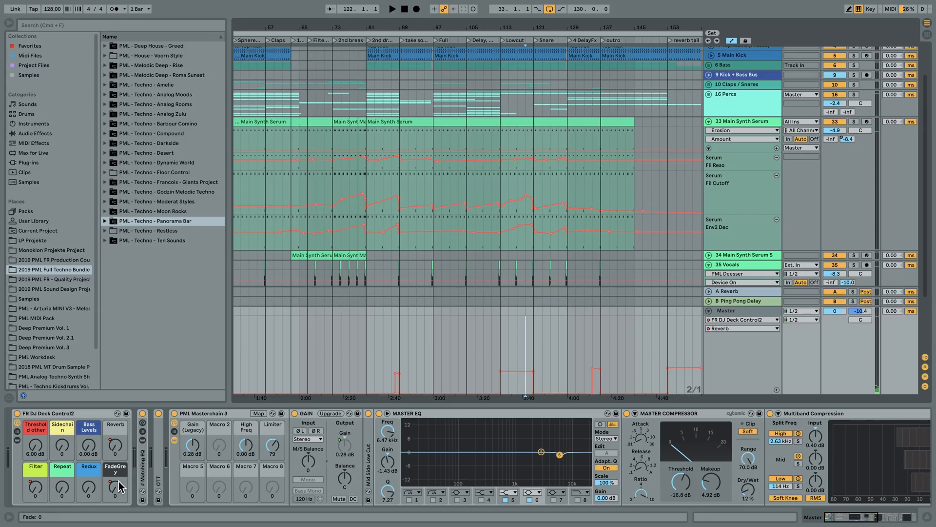
drag(498, 27, 535, 11)
click(563, 78)
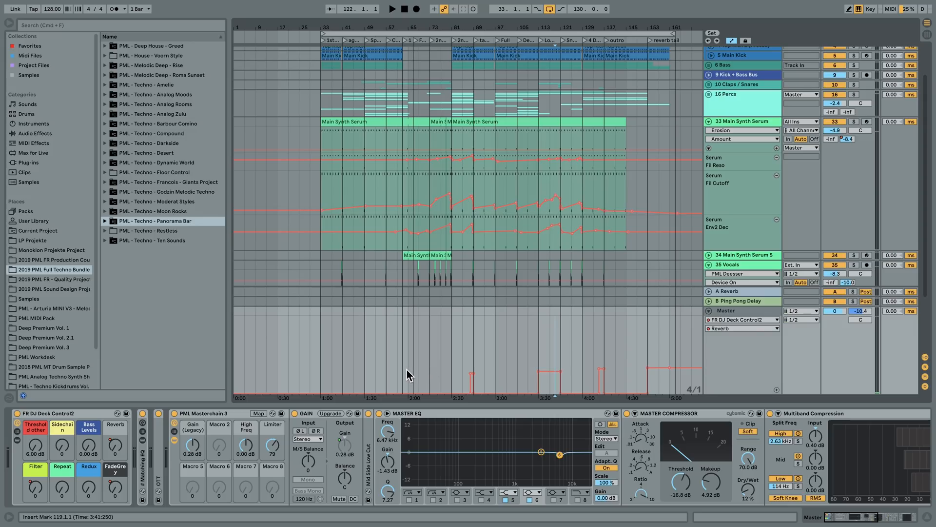
click(709, 312)
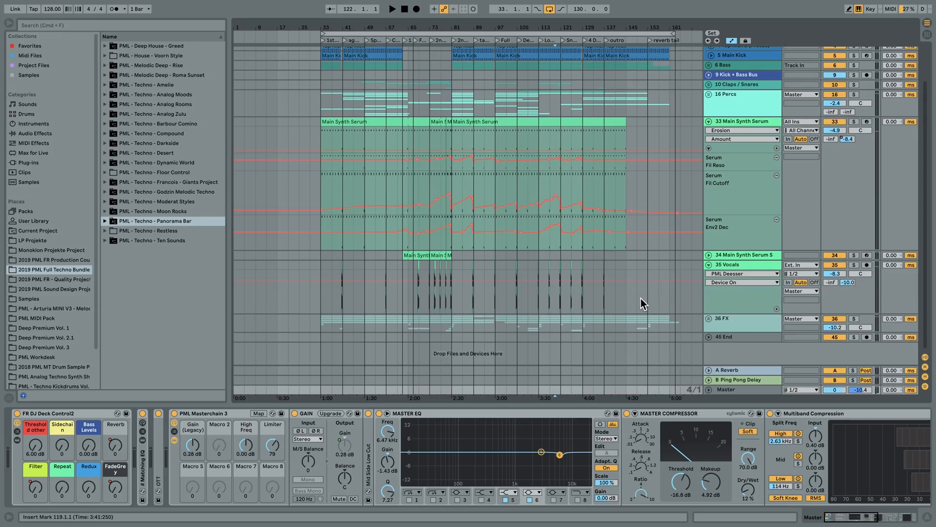
Fold the Main Synth Serum track and show the vocal clips around the start of the 2nd break.
scroll(624, 281, up, 3)
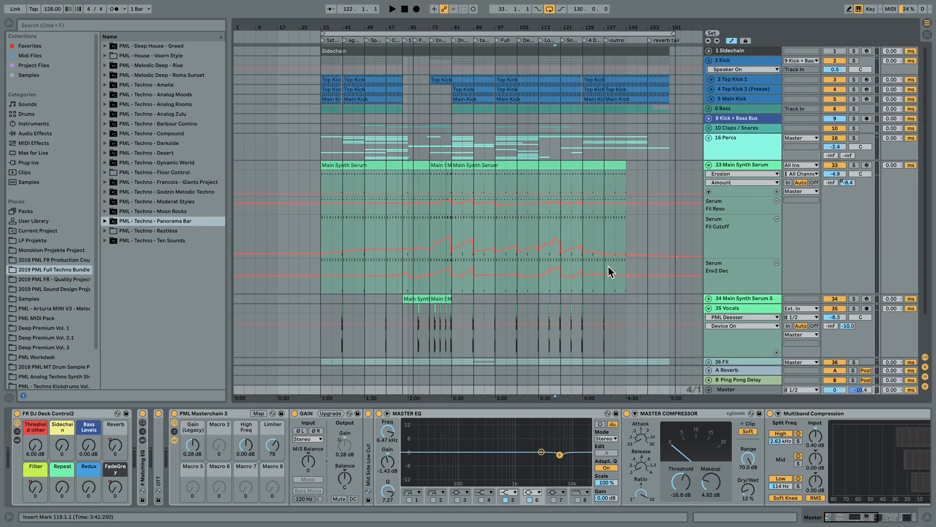
click(709, 165)
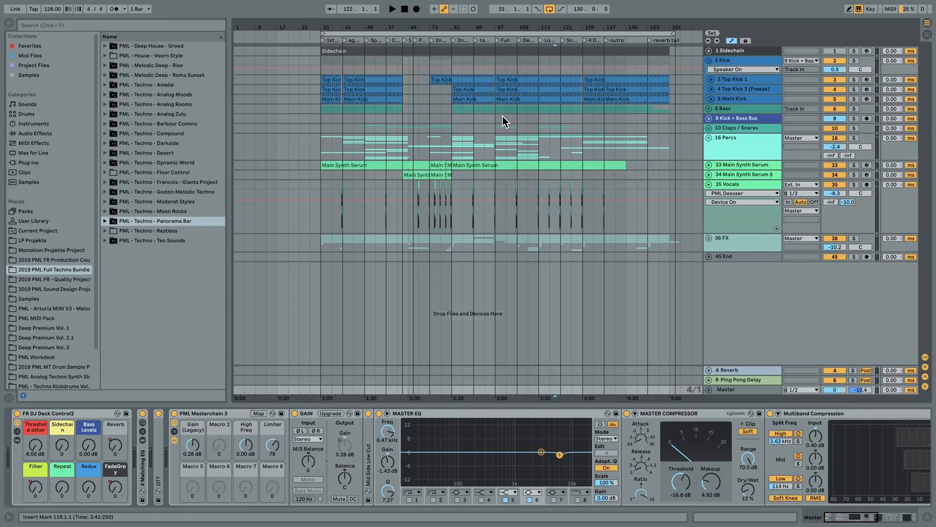
drag(431, 27, 488, 241)
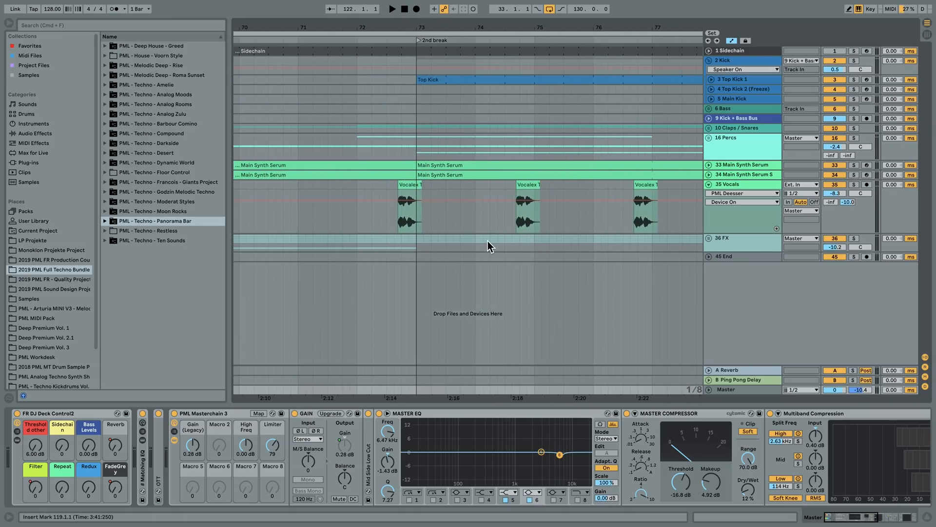
drag(407, 25, 408, 68)
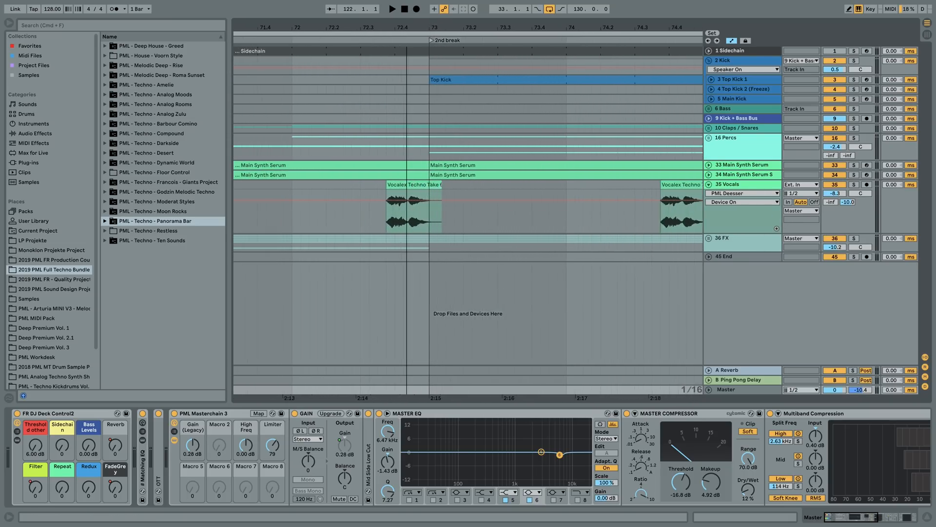
Solo the Vocals track, play its clip from bar 72.3, and show the rest of its effect chain.
click(853, 183)
click(855, 185)
key(space)
key(space)
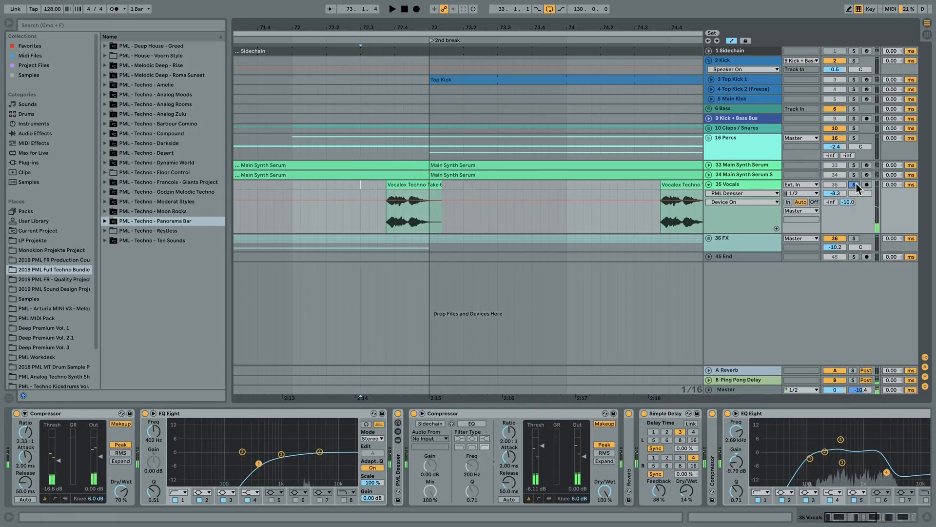
key(space)
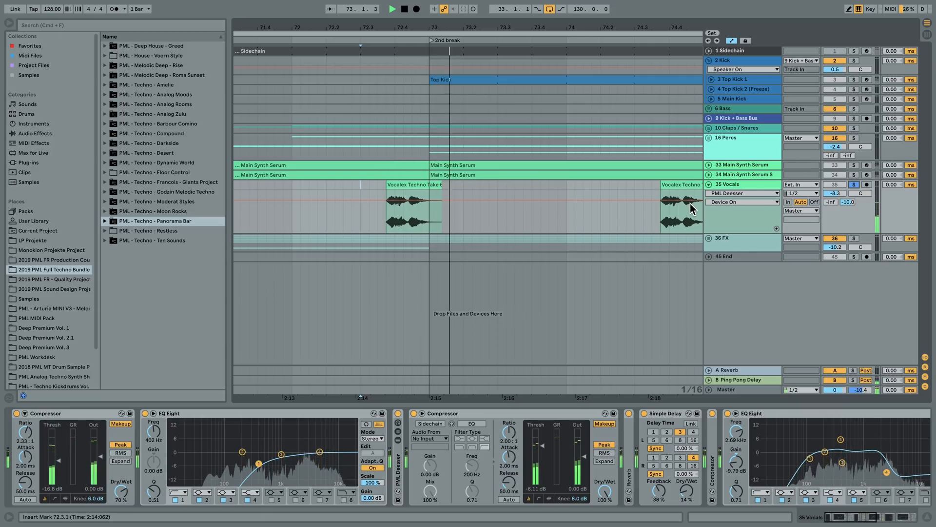
key(space)
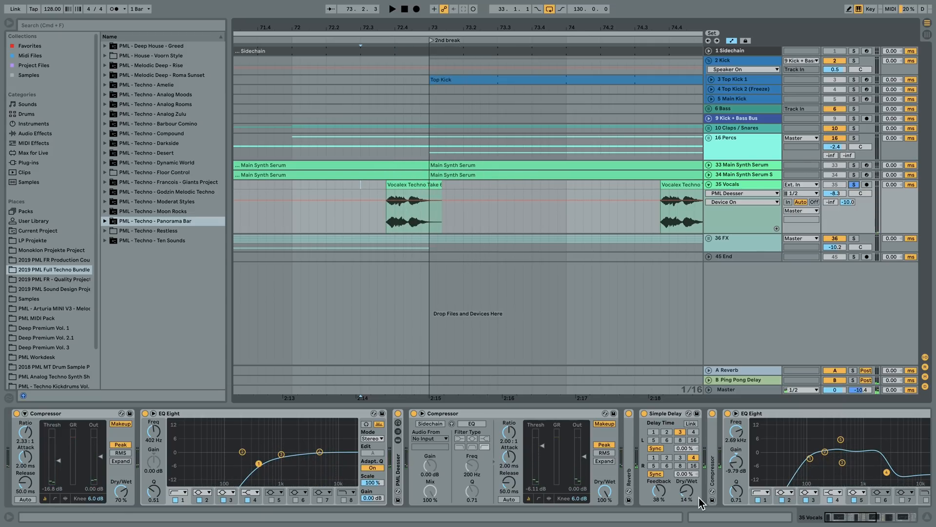
click(843, 519)
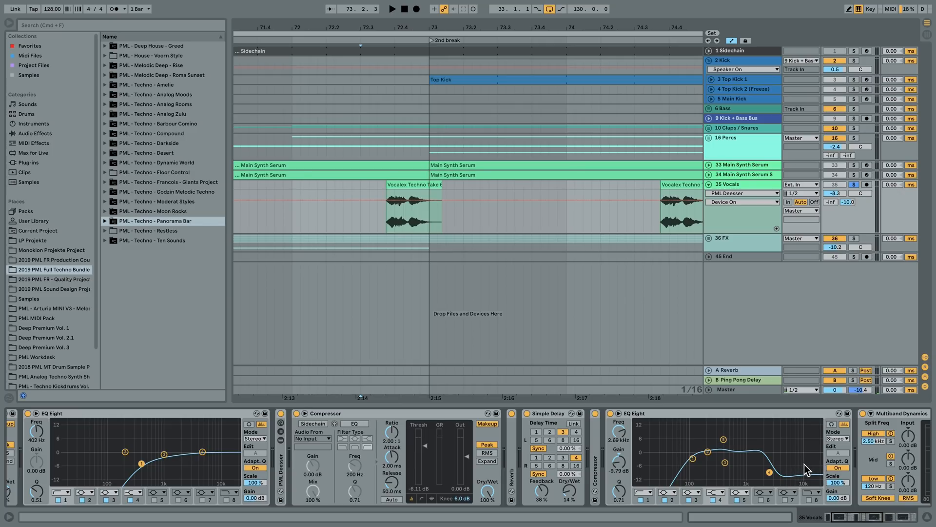
Unsolo the Vocals track and play the start of the 2nd break with the full mix.
click(855, 184)
key(space)
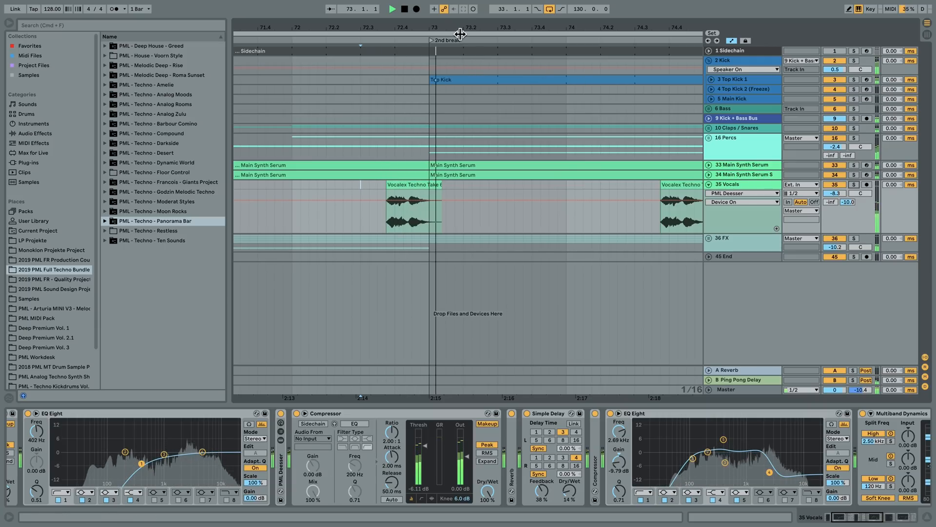
drag(460, 33, 460, 12)
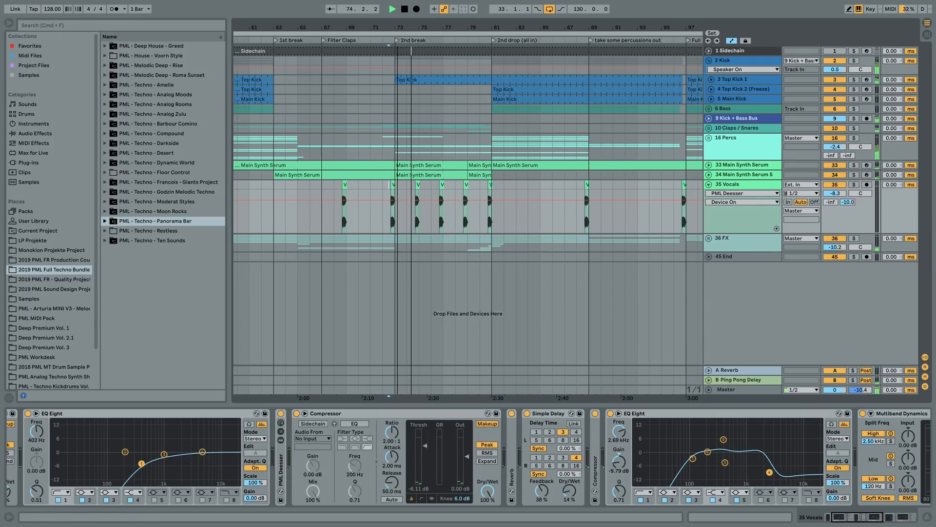
Unfold the FX group, solo it, and play it around the 2nd break.
click(710, 238)
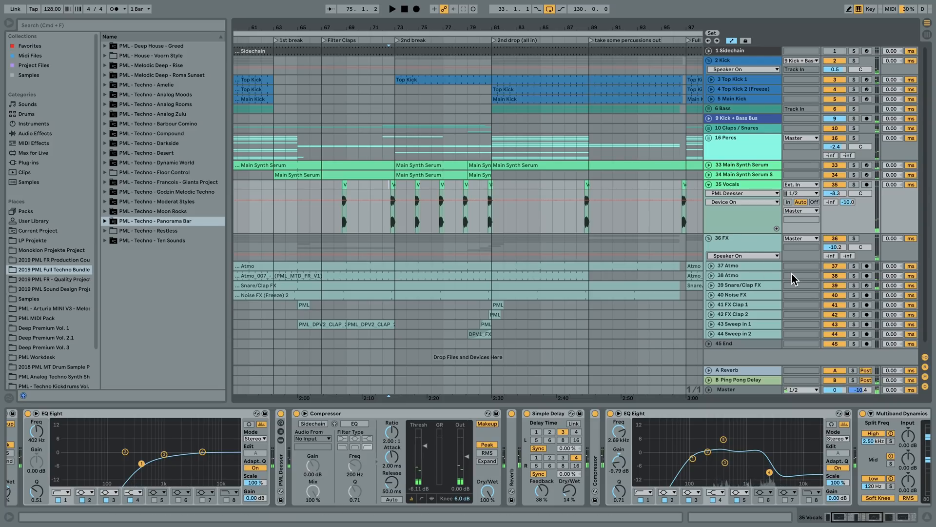
click(855, 238)
key(space)
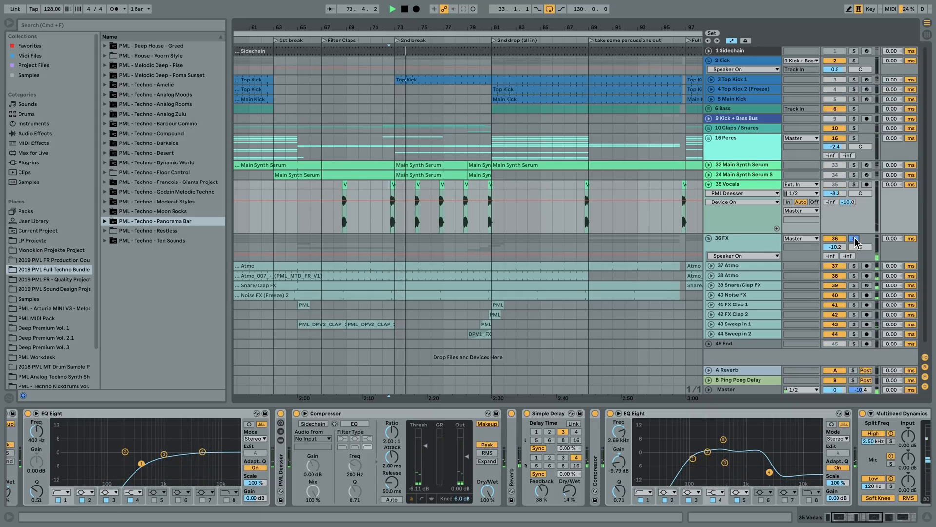
Unfold both Atmo tracks and the Snare/Clap FX track during playback, then stop.
click(712, 276)
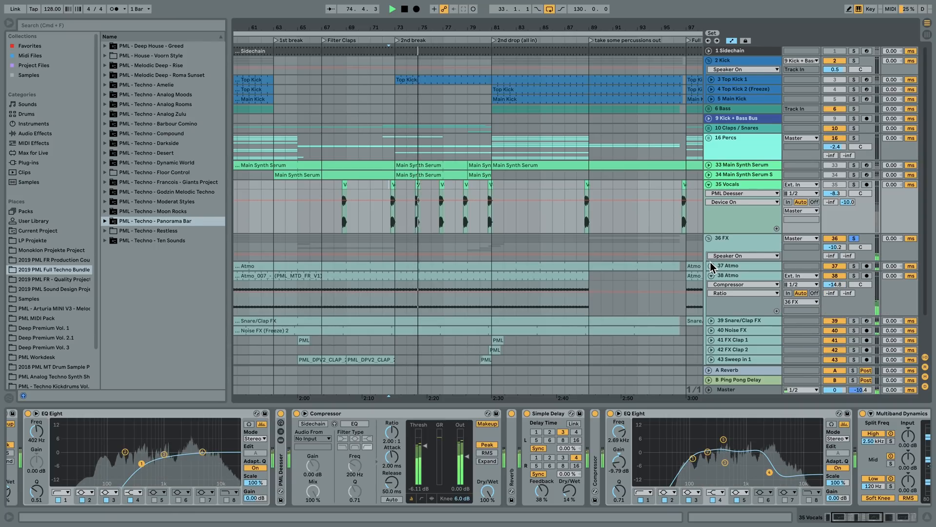
click(709, 264)
scroll(715, 302, down, 1)
scroll(712, 298, down, 5)
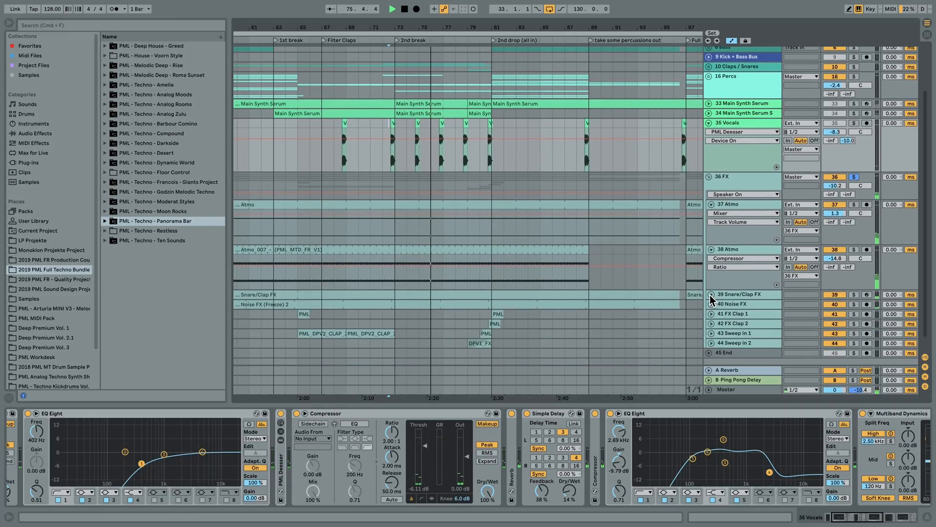
click(710, 295)
scroll(707, 303, down, 1)
key(space)
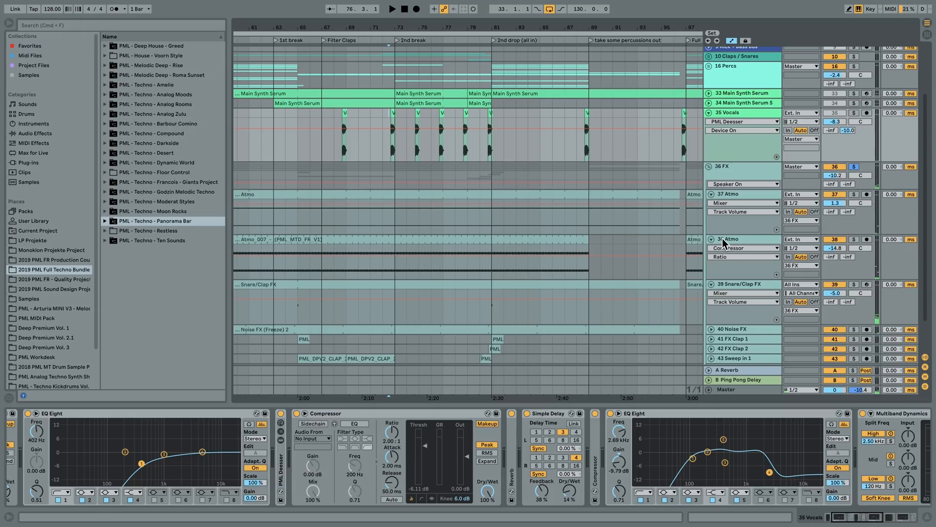
Show the Snare/Clap FX track's devices at bar 65 and open the Deep Premium Vol. 2.1 sample folder.
click(296, 313)
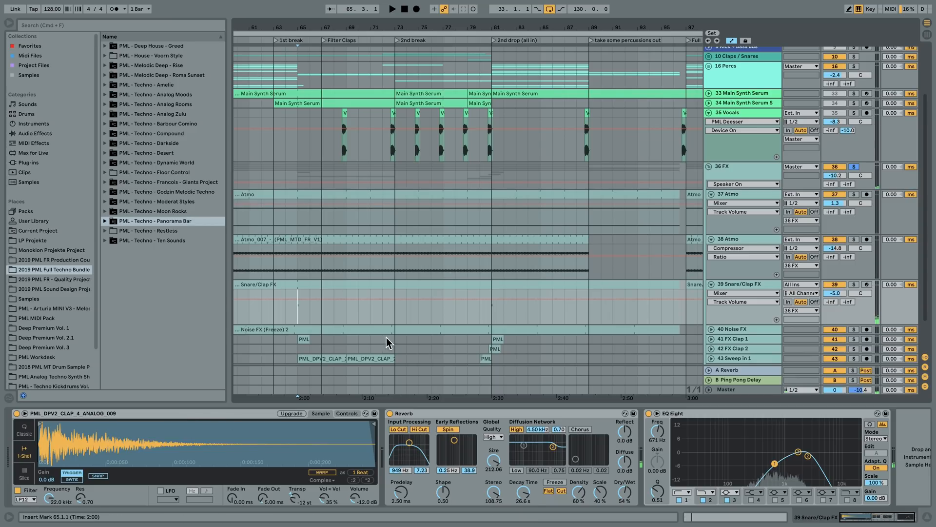
click(38, 340)
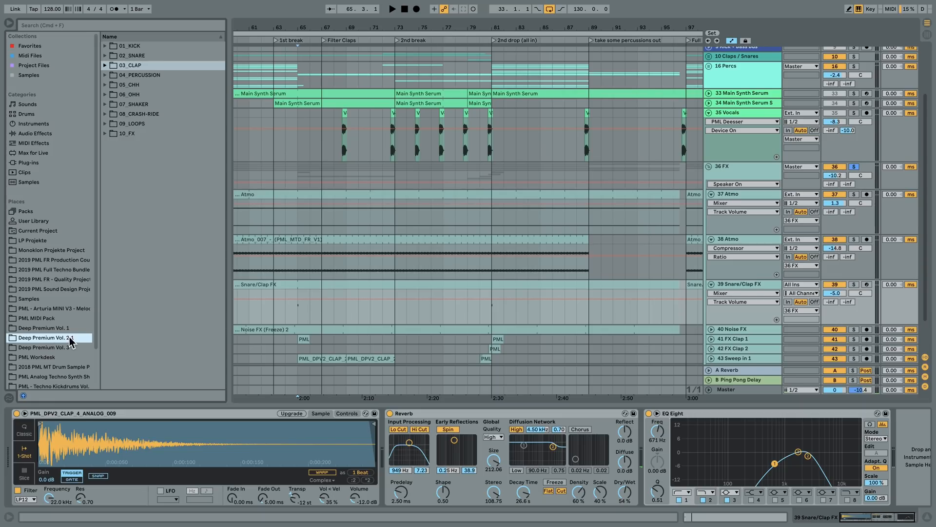
Show the whole arrangement and fold the Vocals track and the FX group.
scroll(418, 293, up, 3)
drag(558, 35, 439, 6)
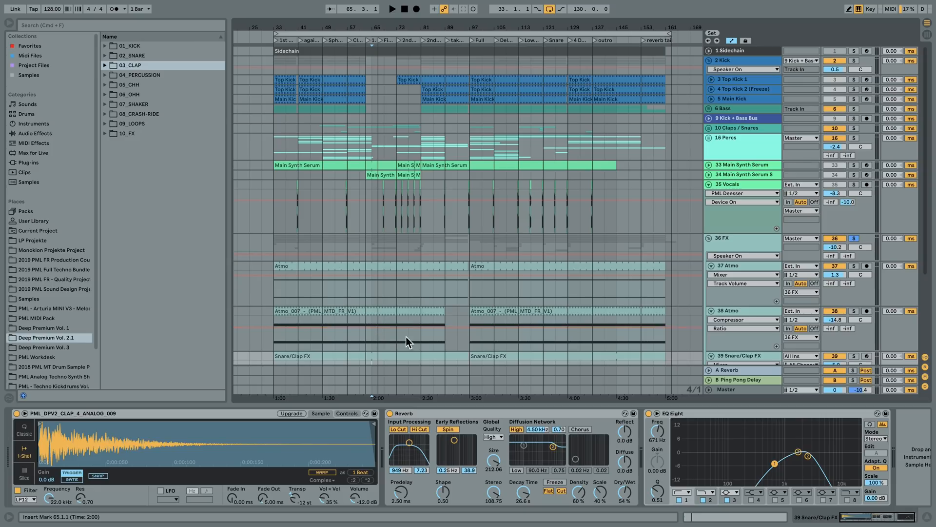
click(709, 184)
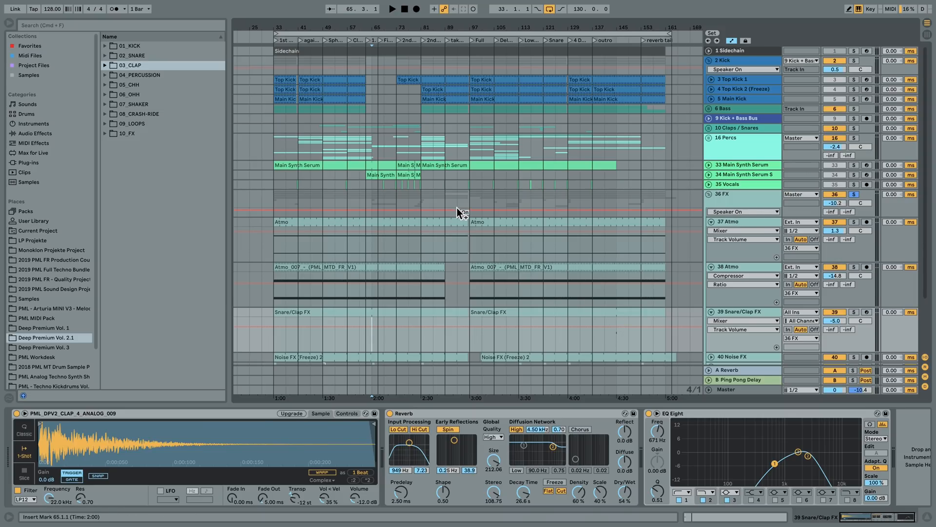
click(708, 194)
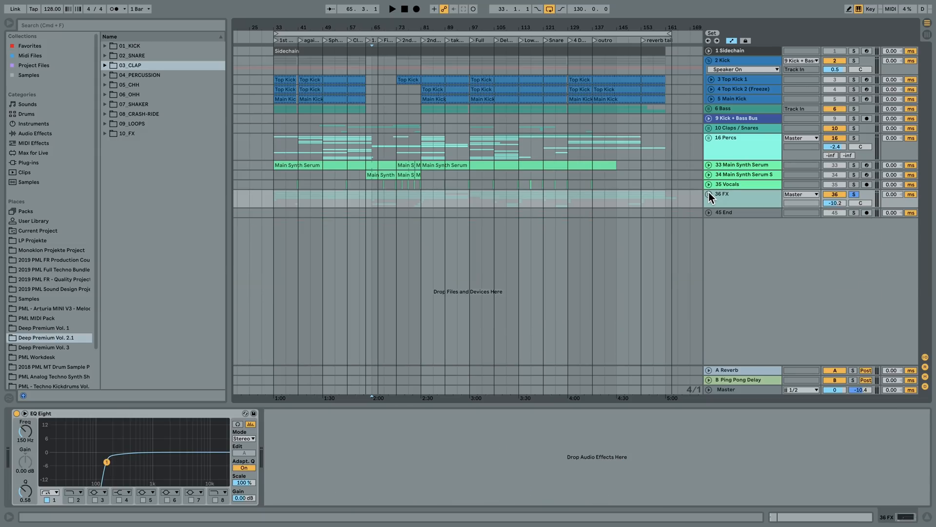
Unfold the Claps / Snares group and show the first ClapFX clip with its track's devices.
click(709, 128)
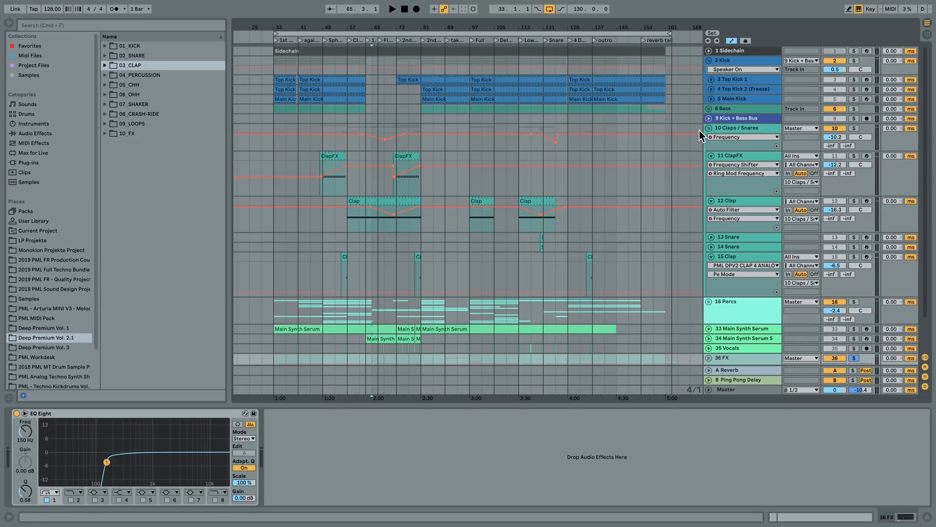
drag(399, 30, 429, 58)
drag(467, 28, 468, 28)
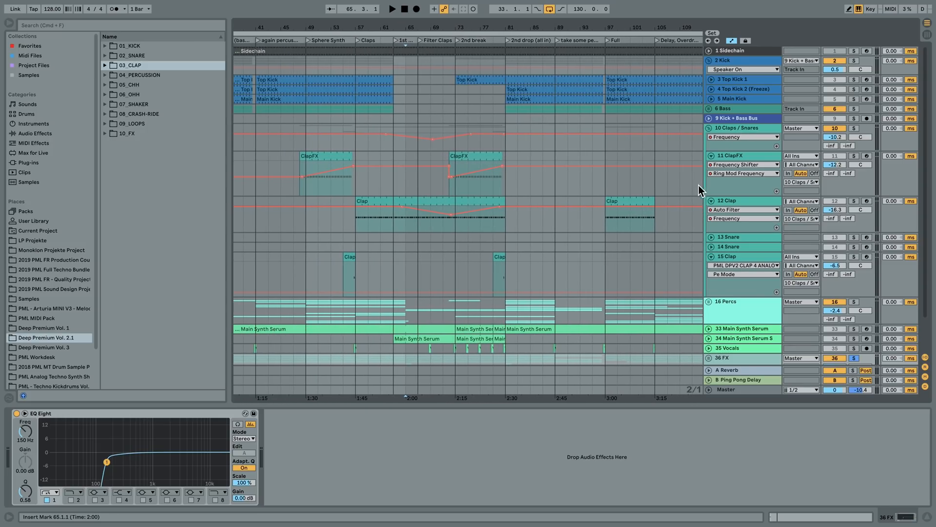
click(334, 156)
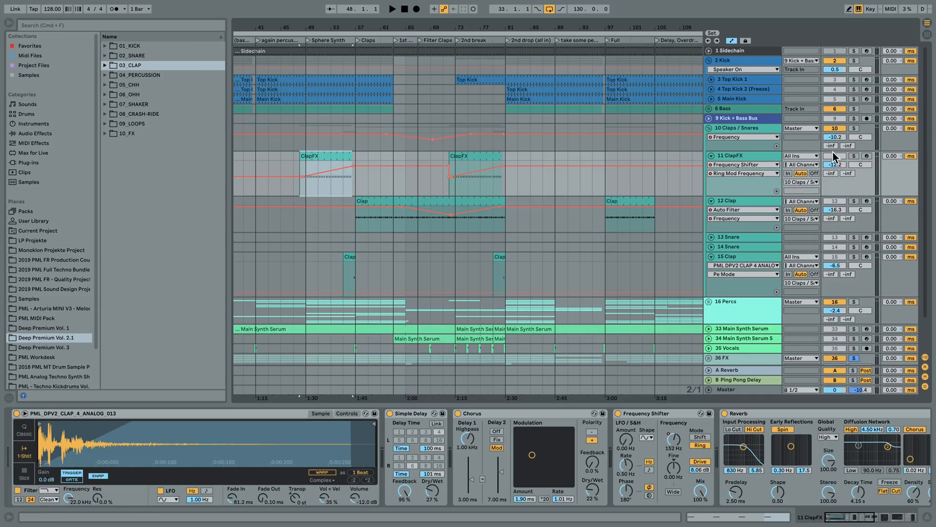
key(plus)
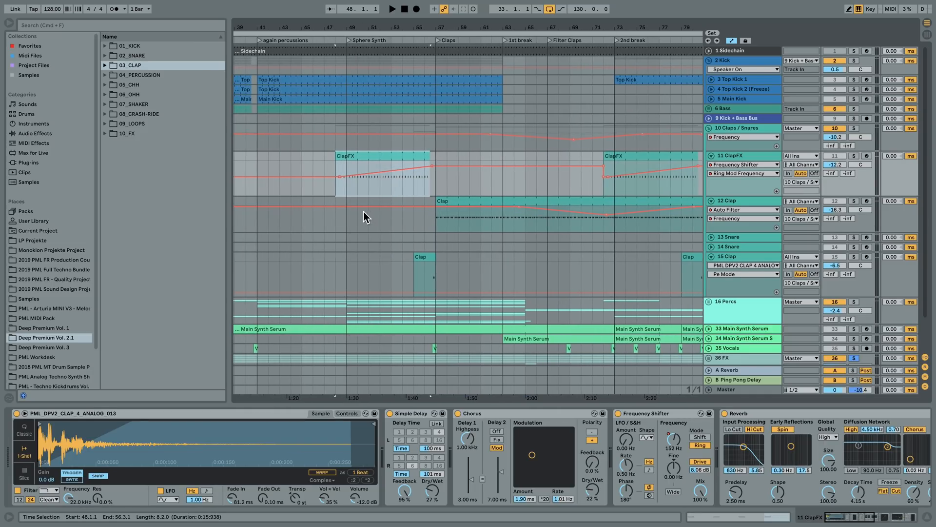
Solo the ClapFX track and play it from bar 49 to hear the Ring Mod Frequency automation, then stop.
click(349, 188)
click(853, 156)
key(space)
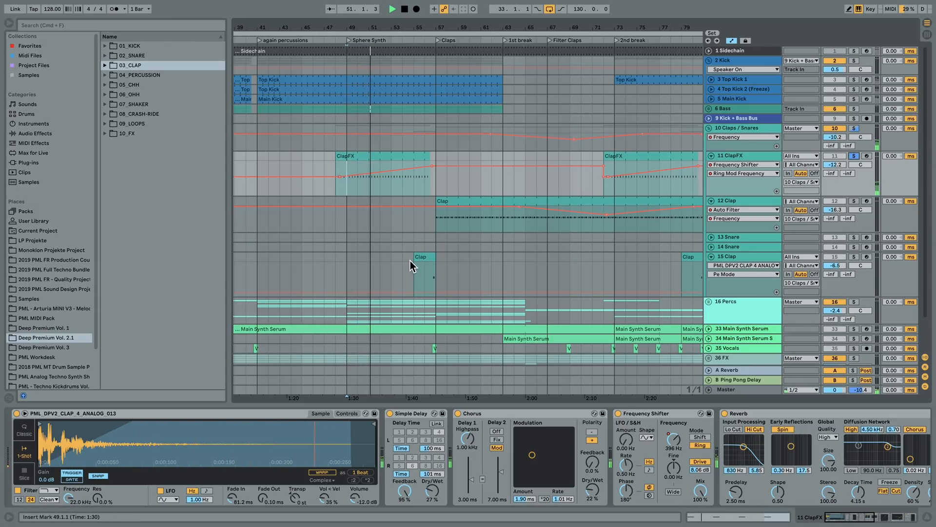
key(space)
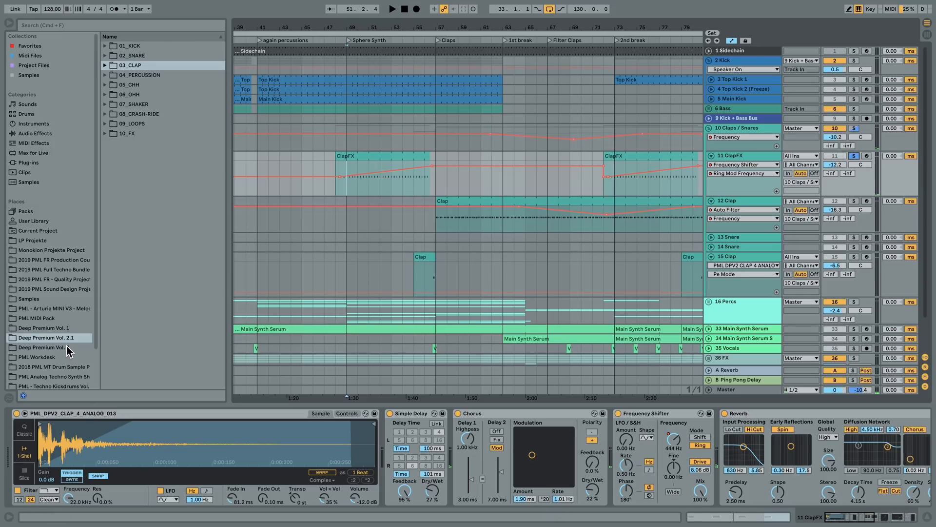
Expand the 03_CLAP sample folder and preview PML_DPV2_CLAP_4_ANALOG_013.wav.
click(105, 65)
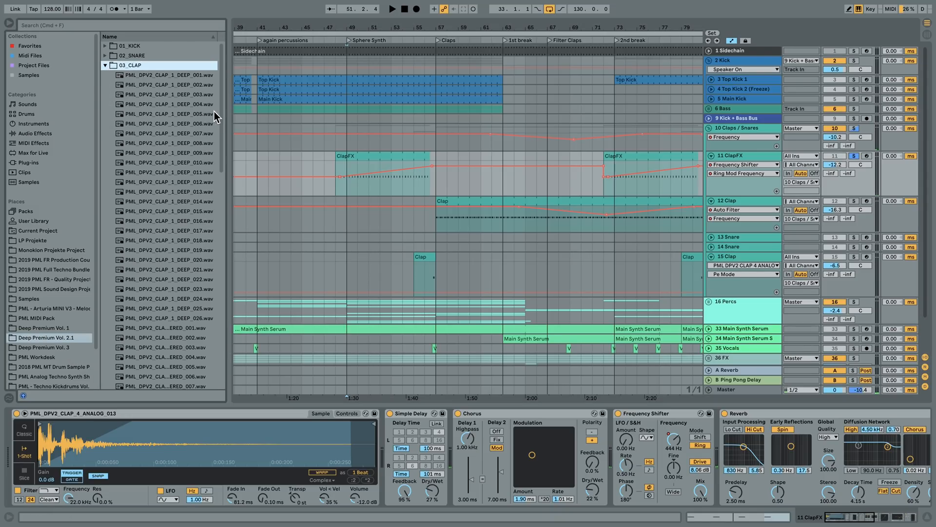
drag(229, 130, 227, 318)
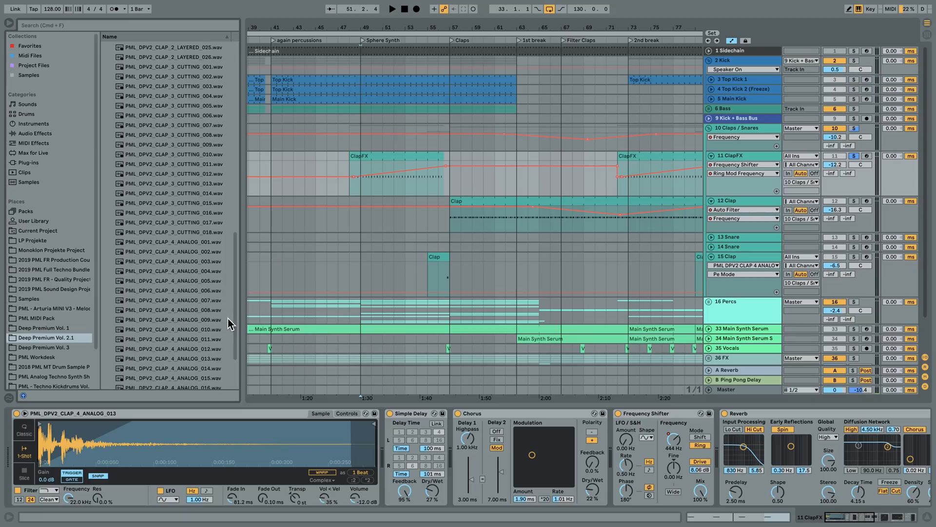
click(209, 356)
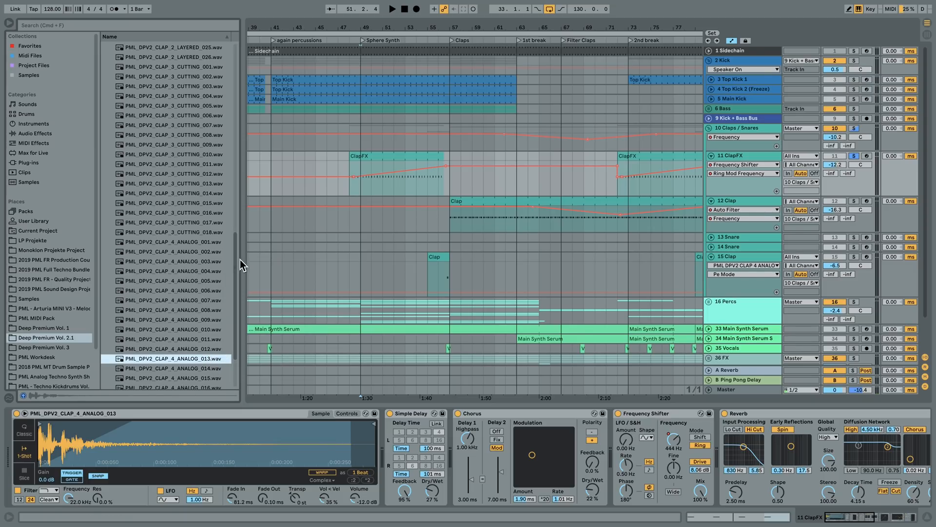
Examine the MIDI notes of the first ClapFX clip and return to the track's device chain.
double_click(375, 151)
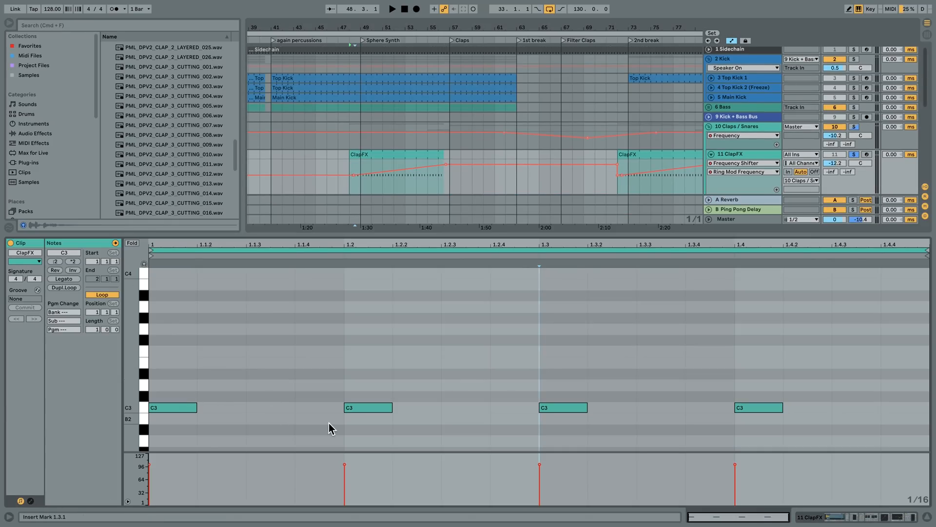
click(849, 516)
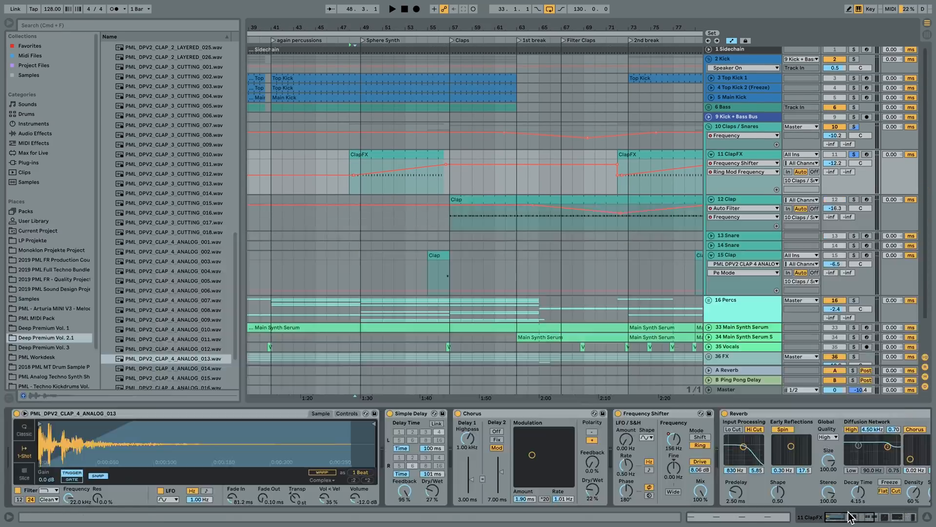
scroll(360, 165, down, 1)
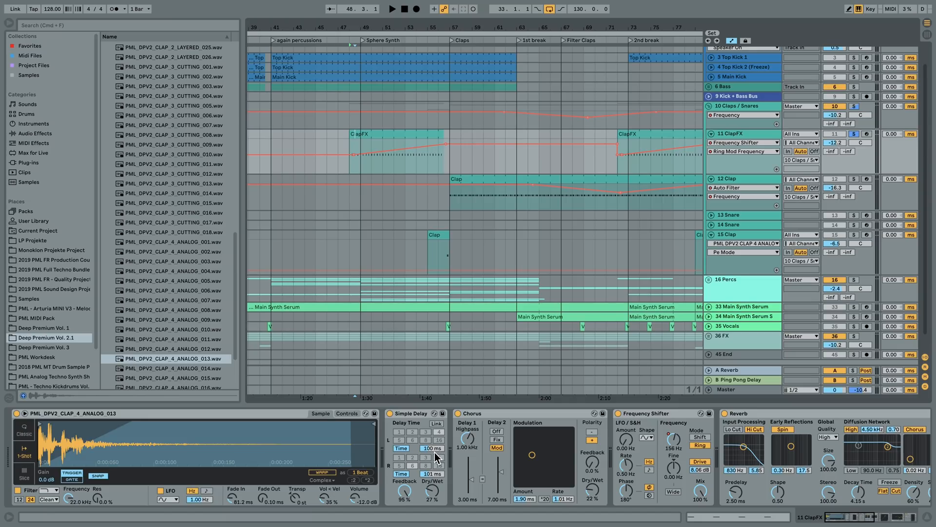
Play the ClapFX track from bar 48.3 while switching its Simple Delay off and back on, then stop.
key(space)
key(space)
click(390, 414)
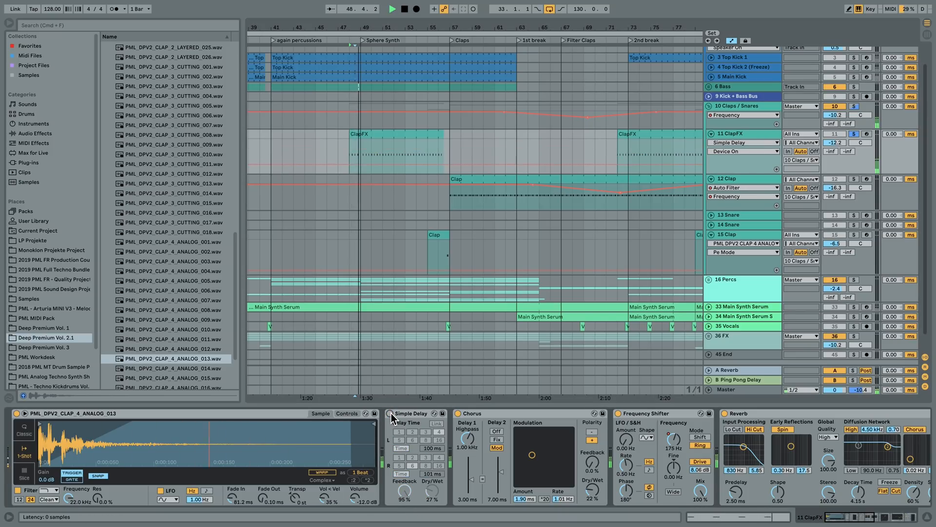
click(390, 413)
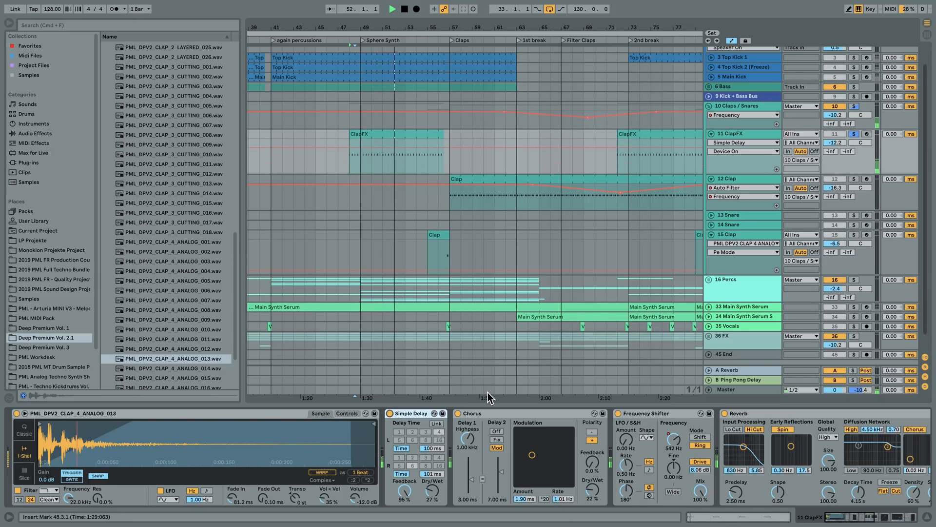
key(space)
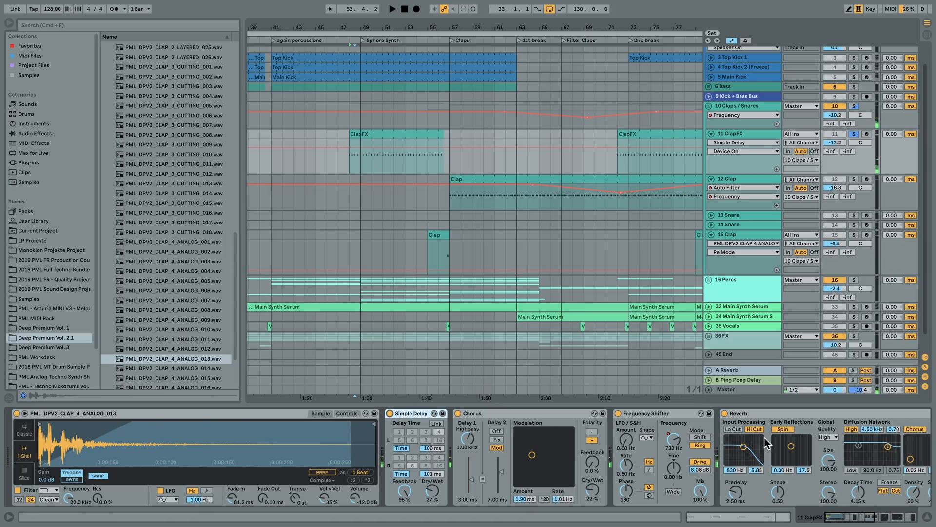
Switch off ClapFX's Frequency Shifter and Simple Delay, play from before its first clip while toggling the Reverb off and on, then stop.
drag(857, 521, 863, 521)
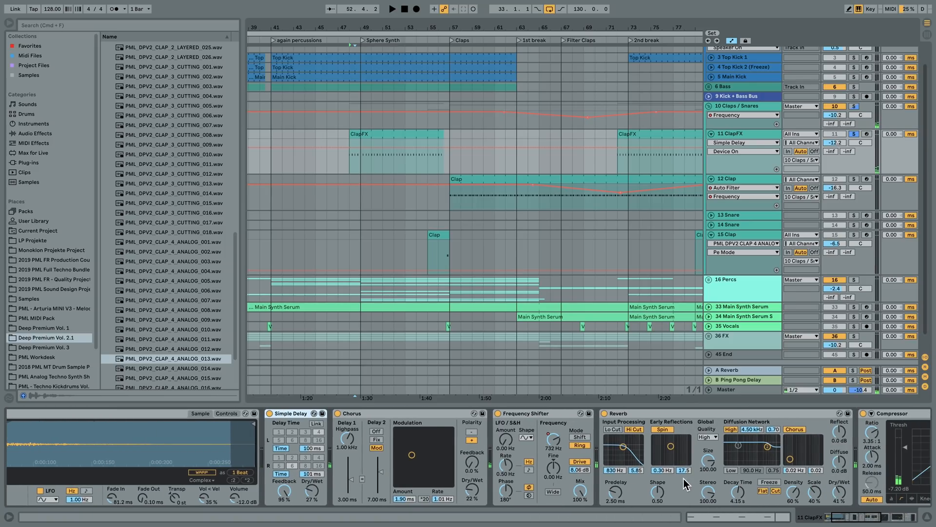
click(498, 413)
click(270, 413)
key(space)
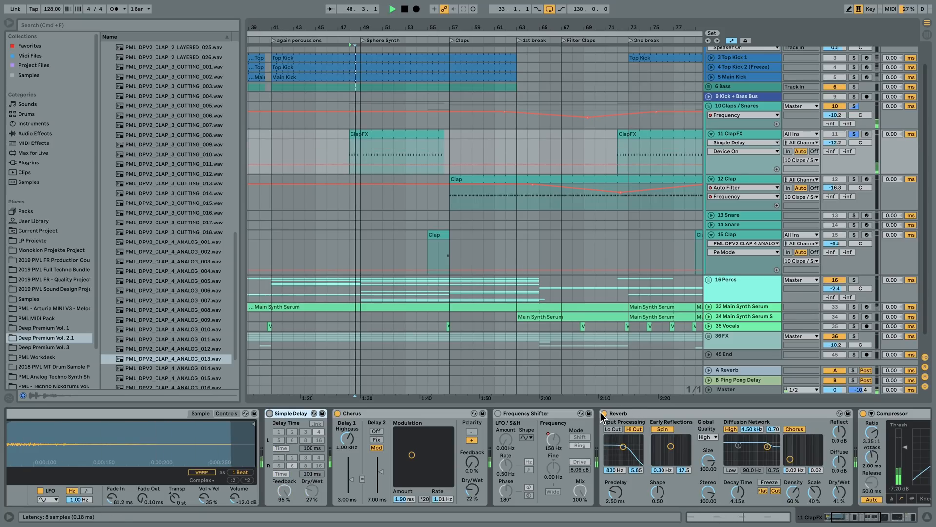
click(605, 413)
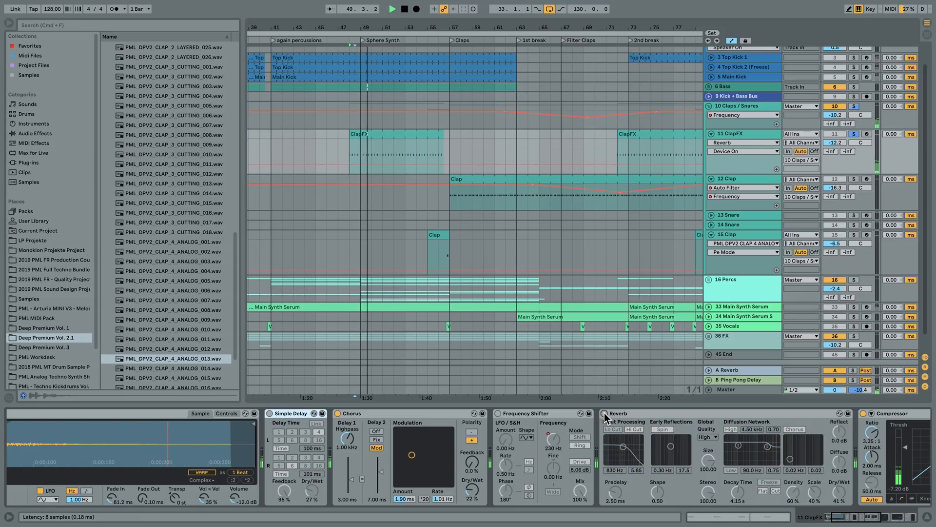
click(605, 413)
key(space)
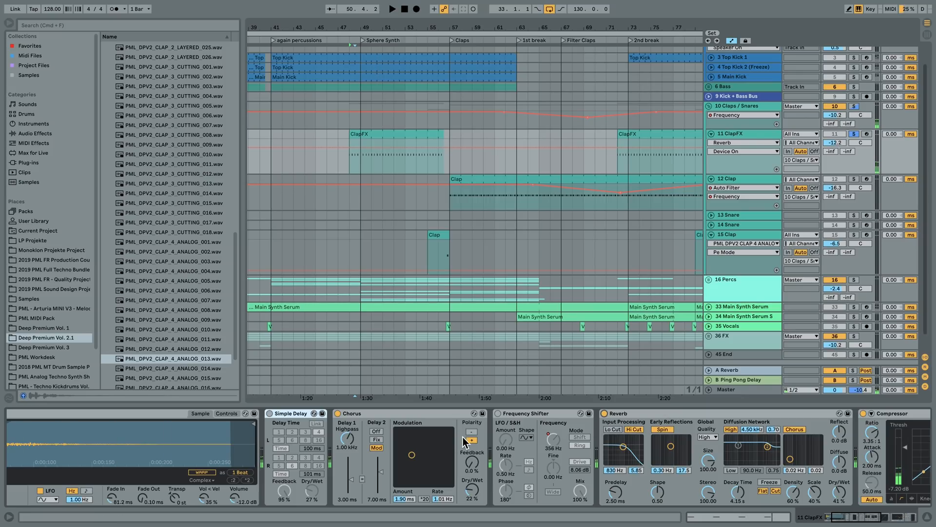
Switch the ClapFX track's Simple Delay and Frequency Shifter back on.
click(539, 413)
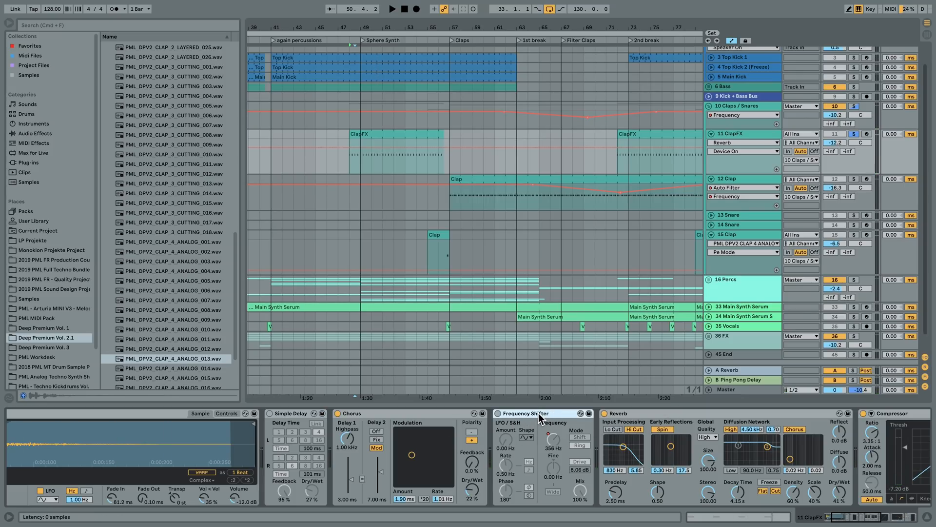
click(269, 413)
click(498, 413)
click(497, 413)
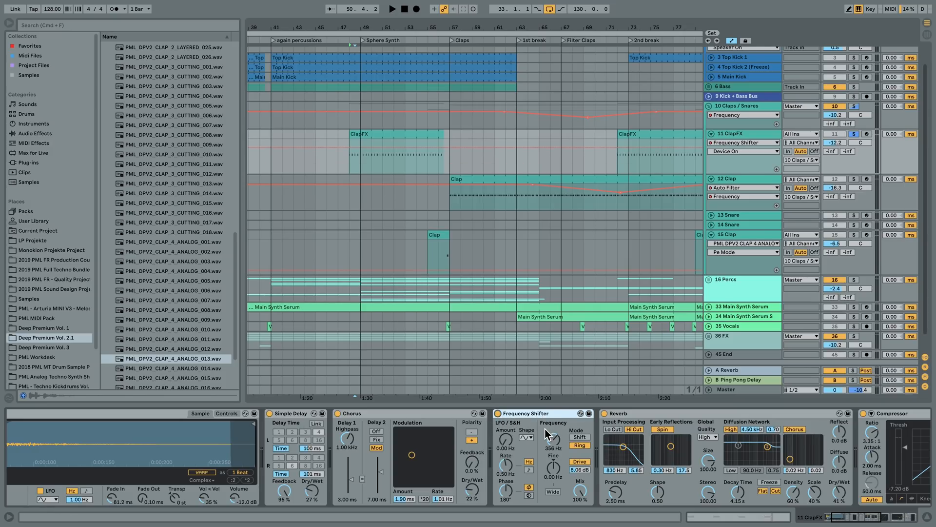
Show ClapFX's Ring Mod Frequency automation, play the track from bar 50 to hear it with all effects, then stop.
click(550, 447)
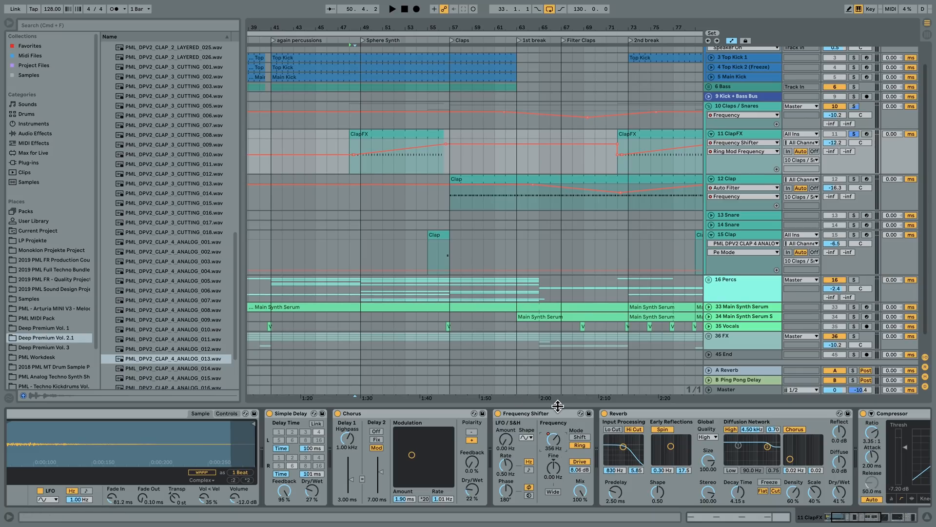
click(374, 167)
key(space)
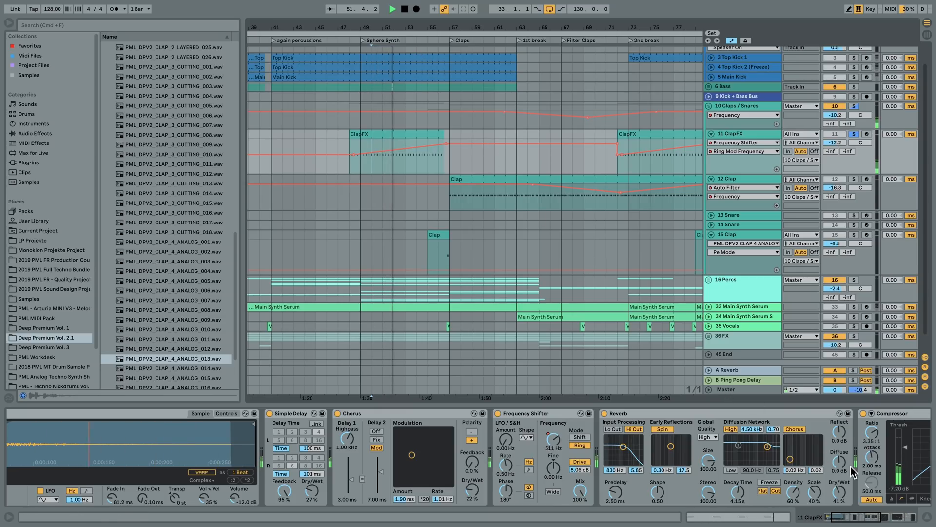
mouse_move(848, 521)
mouse_down()
mouse_move(881, 519)
mouse_move(853, 520)
mouse_up()
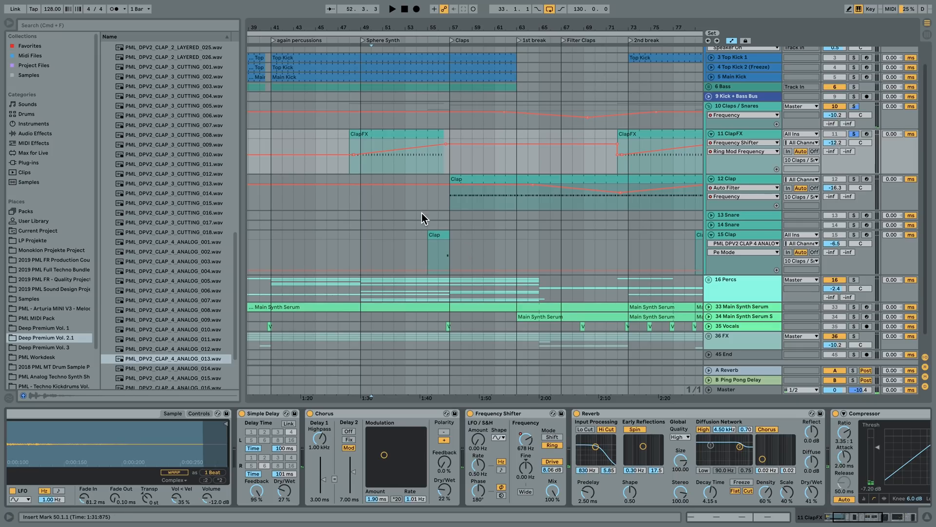
Solo the 12 Clap track and play its long clip from bar 57, then stop.
drag(408, 30, 408, 29)
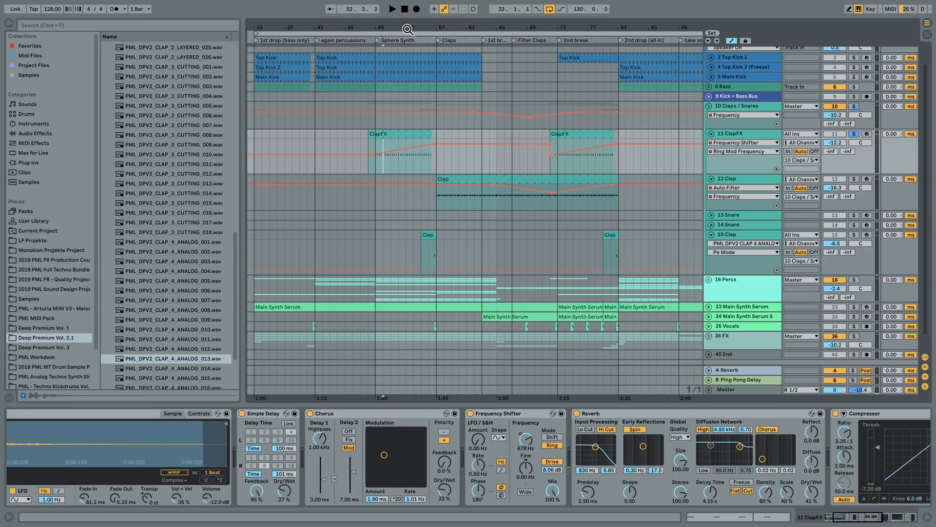
click(483, 202)
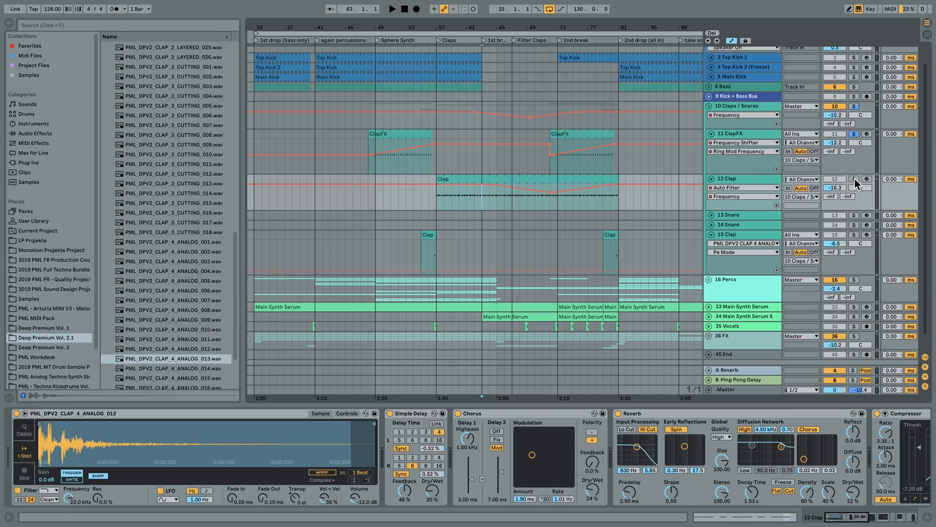
double_click(509, 181)
key(space)
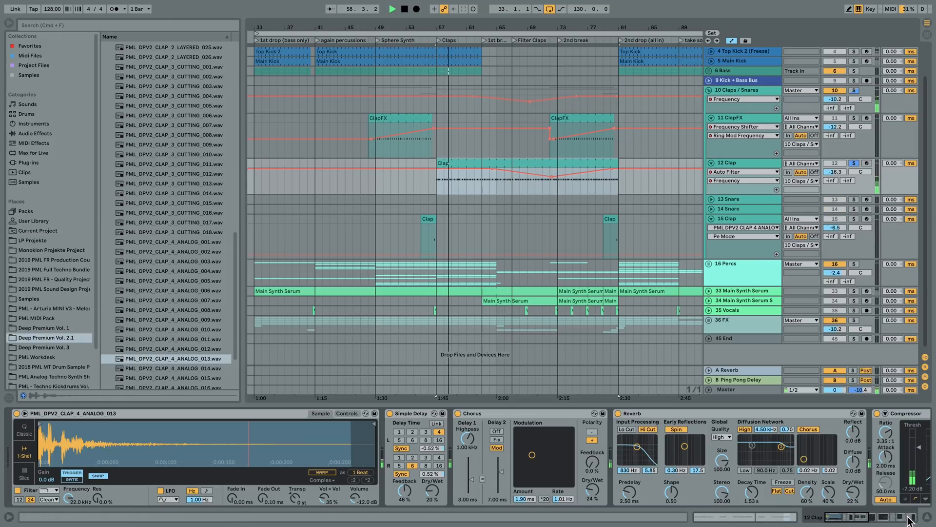
key(space)
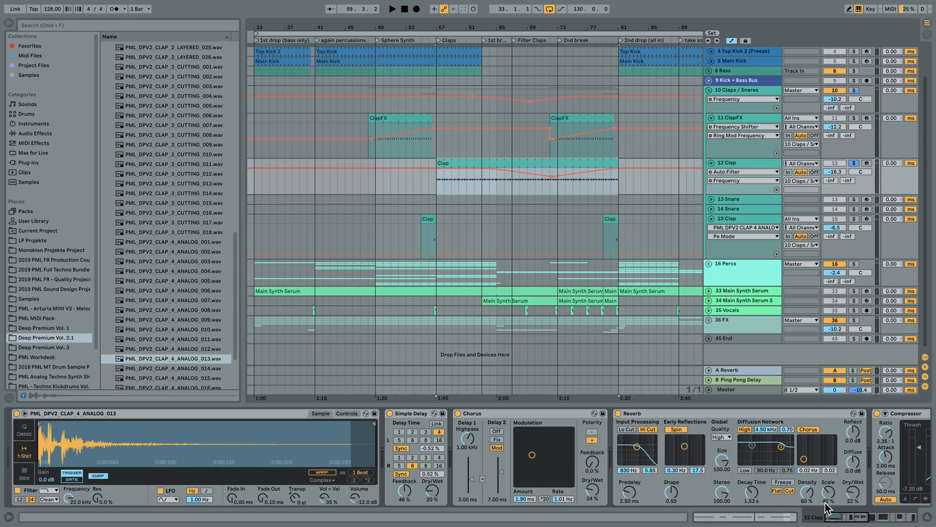
Play the 12 Clap track and set its Auto Filter frequency to 5.74 kHz and resonance to 36%.
click(836, 517)
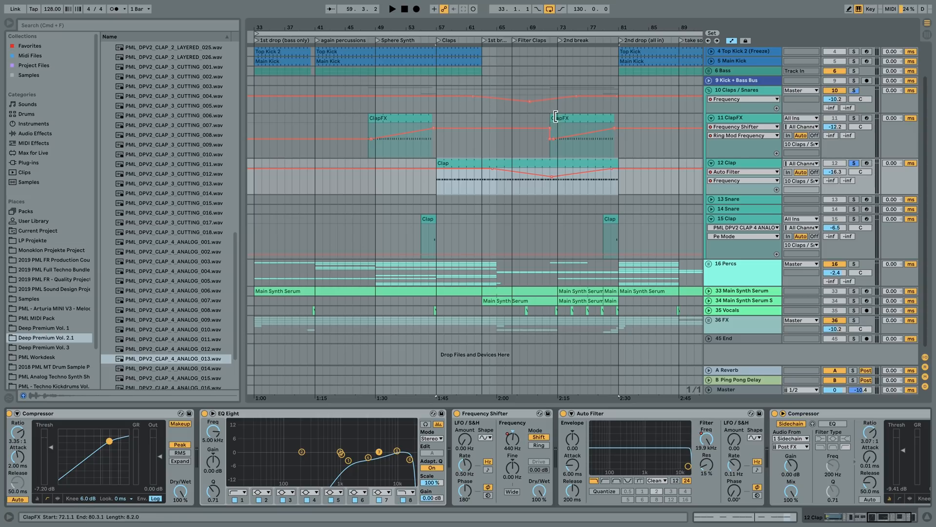
key(space)
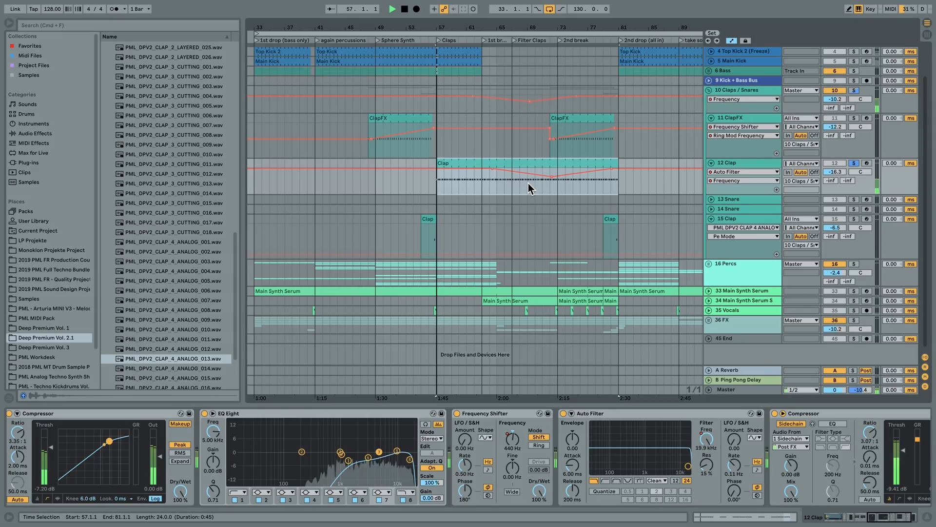
click(528, 183)
mouse_move(669, 466)
mouse_down()
mouse_move(616, 454)
mouse_move(671, 458)
mouse_up()
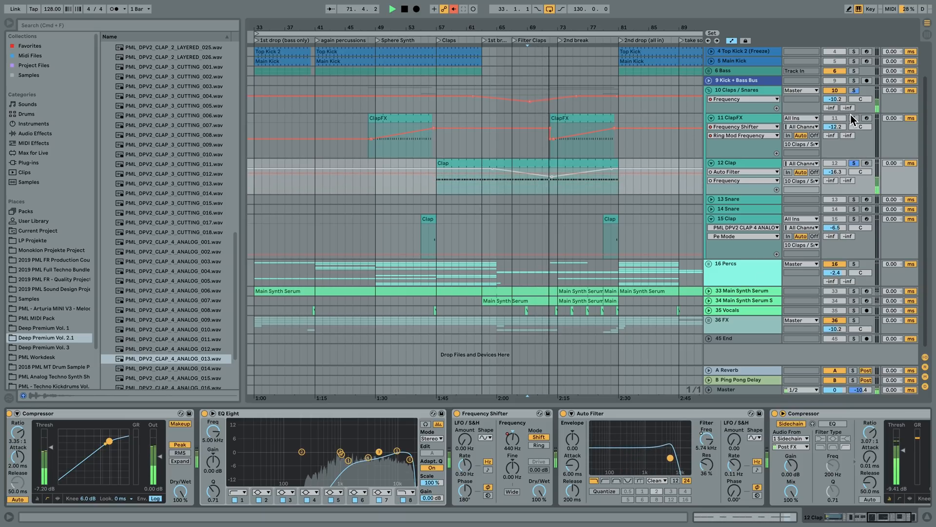
Add ClapFX to the soloed tracks and re-enable the overridden automation during playback.
click(851, 116)
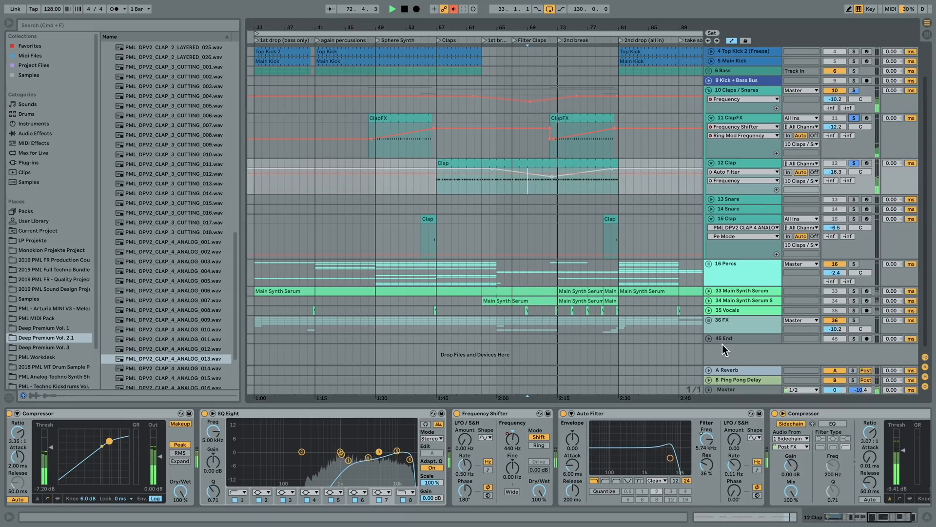
click(454, 9)
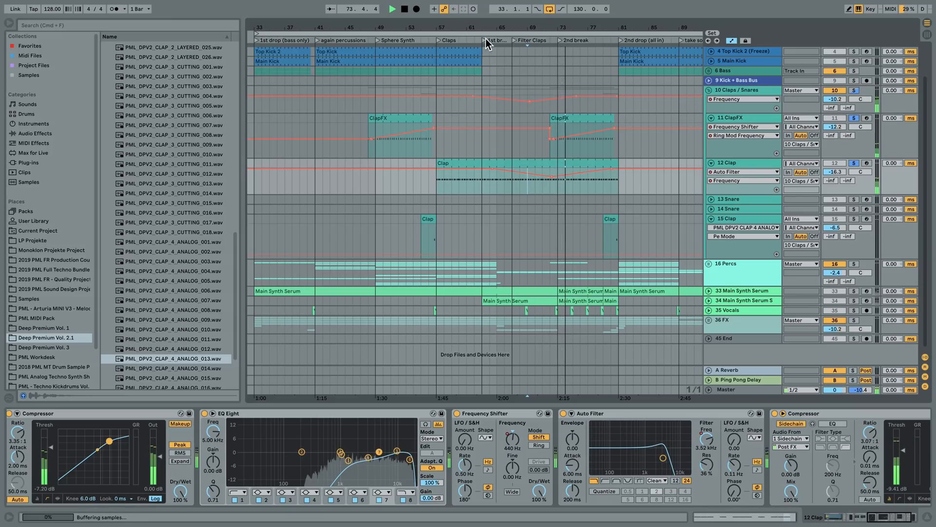
scroll(600, 64, up, 5)
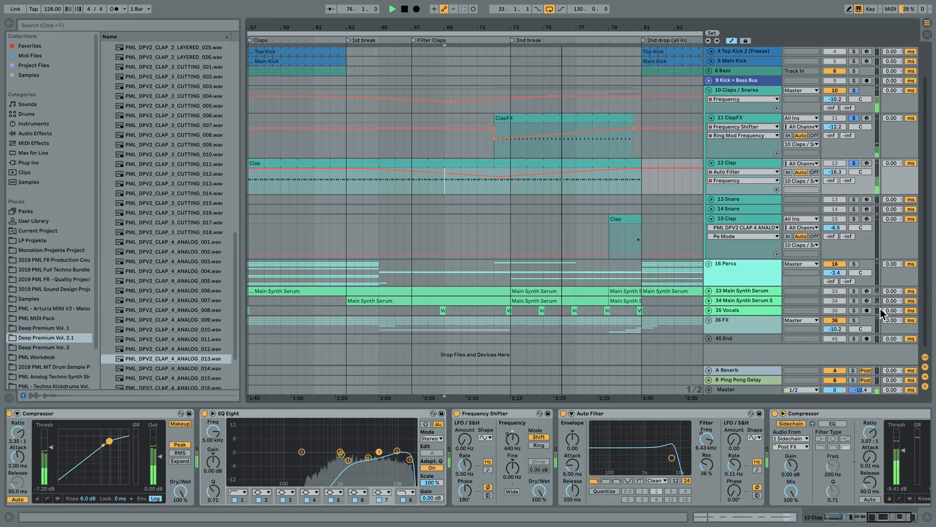
Unfold the Main Synth Serum track and solo it along with the claps up to the 2nd drop, then stop.
click(708, 291)
click(855, 264)
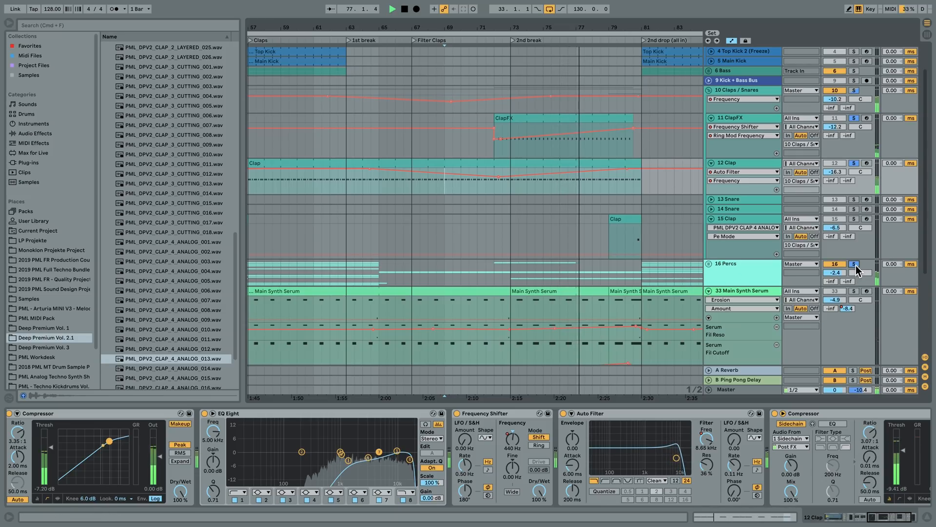
scroll(851, 275, down, 1)
click(853, 280)
click(854, 254)
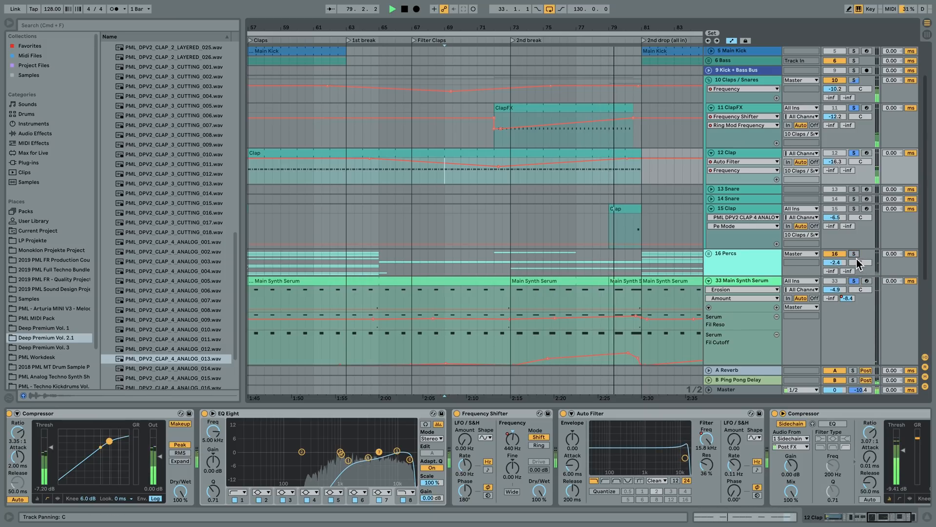
scroll(839, 272, down, 2)
scroll(824, 285, up, 7)
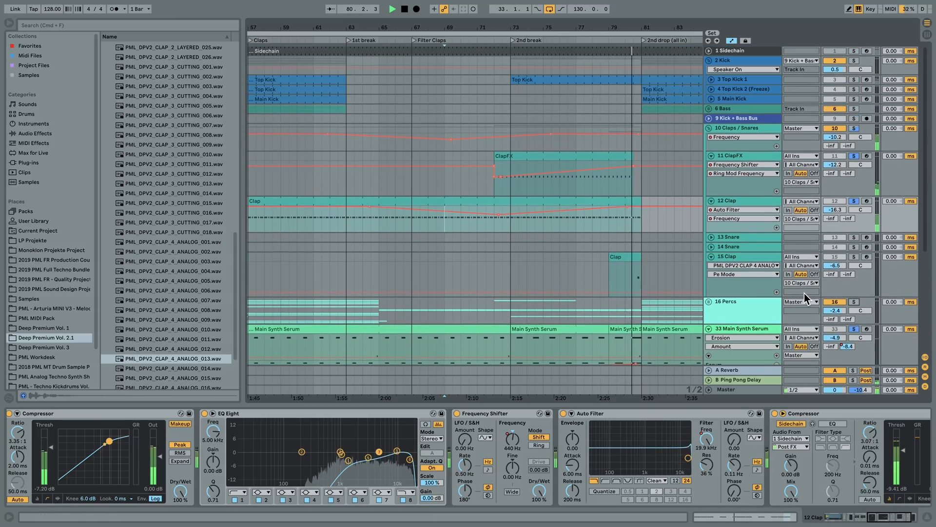
key(space)
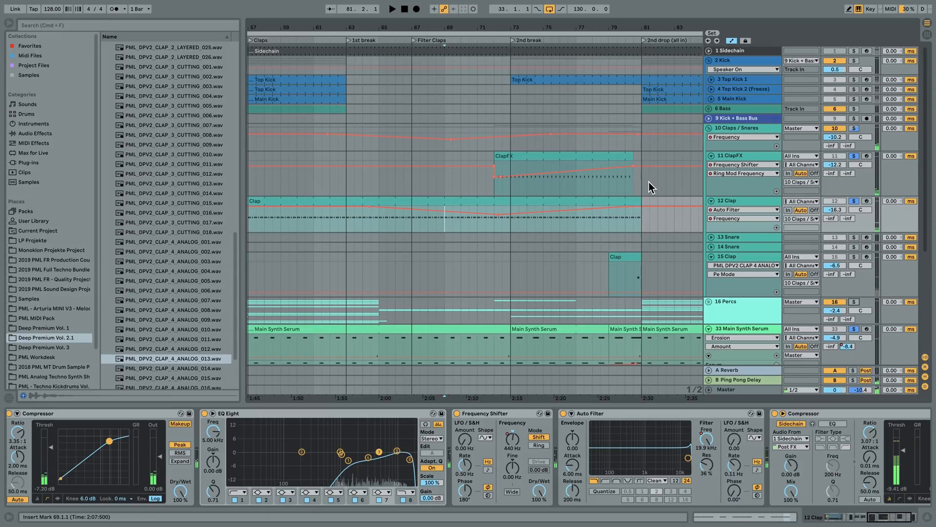
Solo only the 15 Clap track and play its clip from bar 80 to hear the long reverb, then stop.
scroll(650, 181, down, 5)
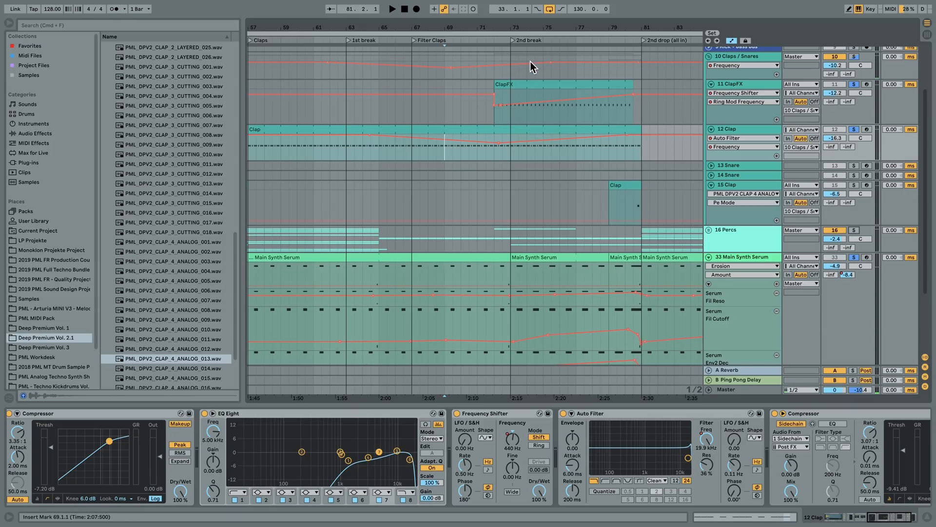
drag(530, 34, 524, 29)
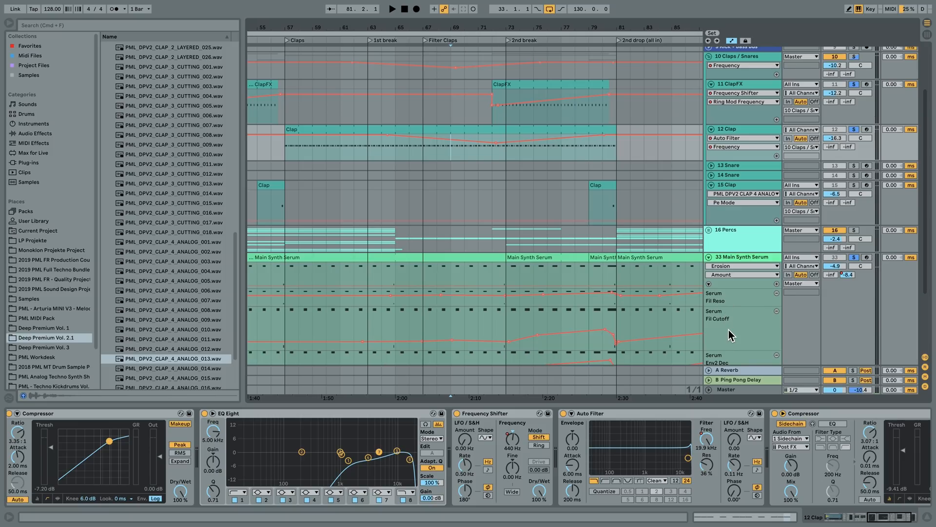
scroll(727, 343, down, 2)
scroll(722, 344, up, 3)
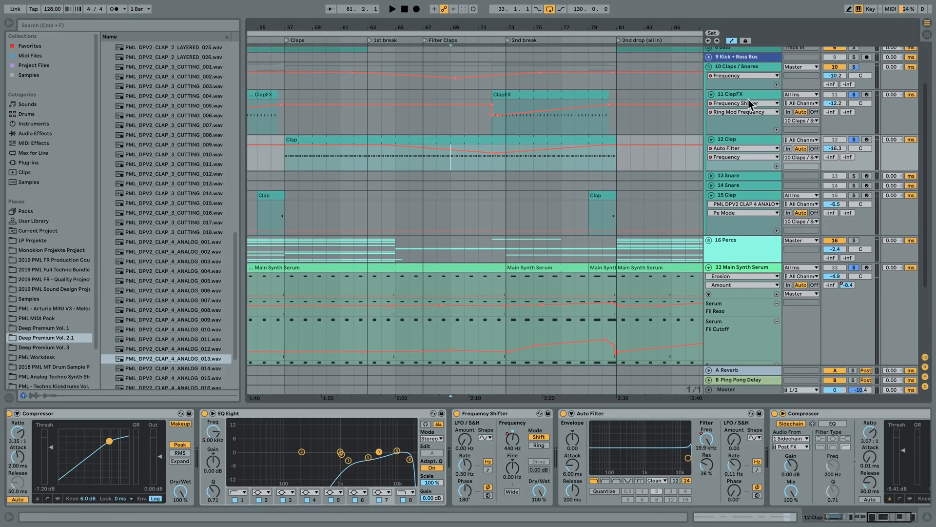
click(751, 142)
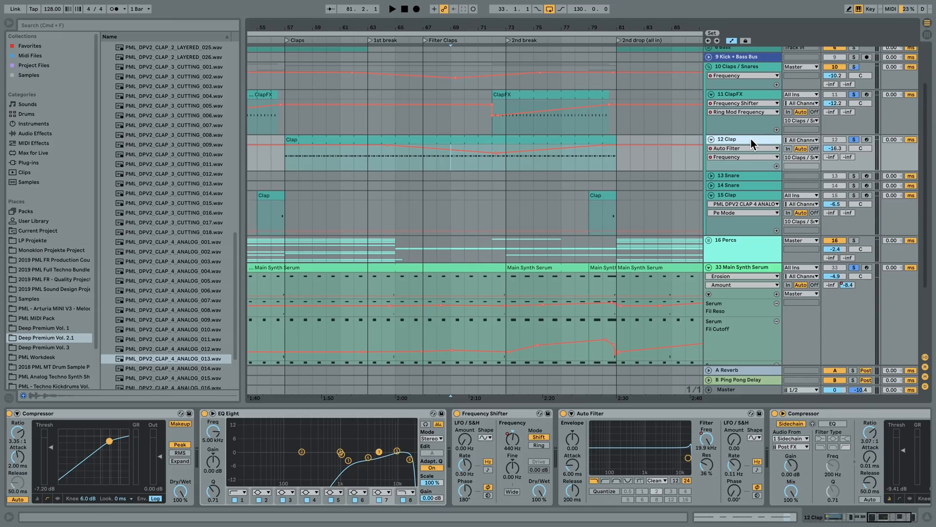
click(603, 202)
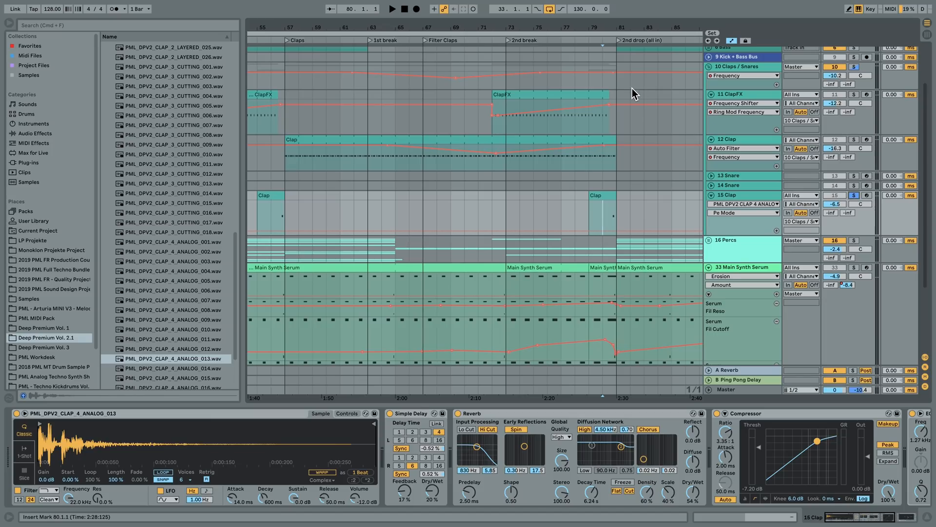
drag(620, 27, 619, 32)
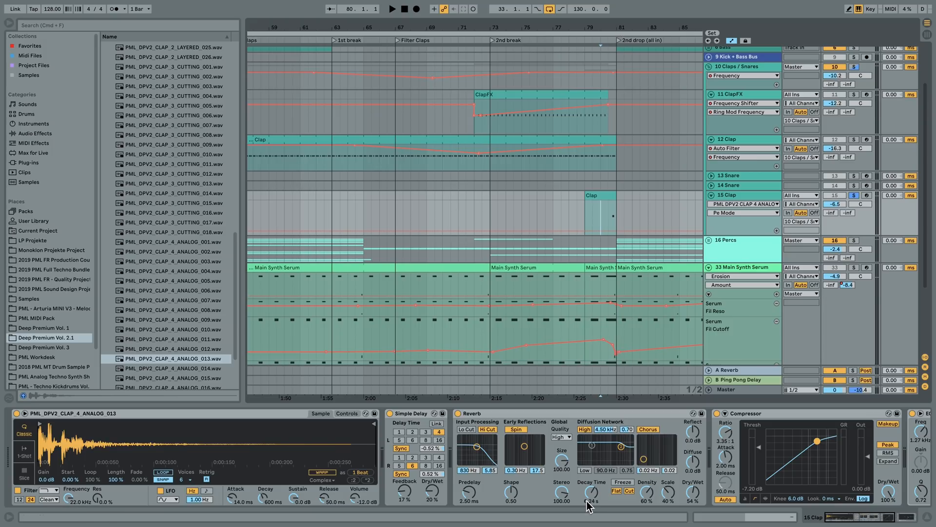
key(space)
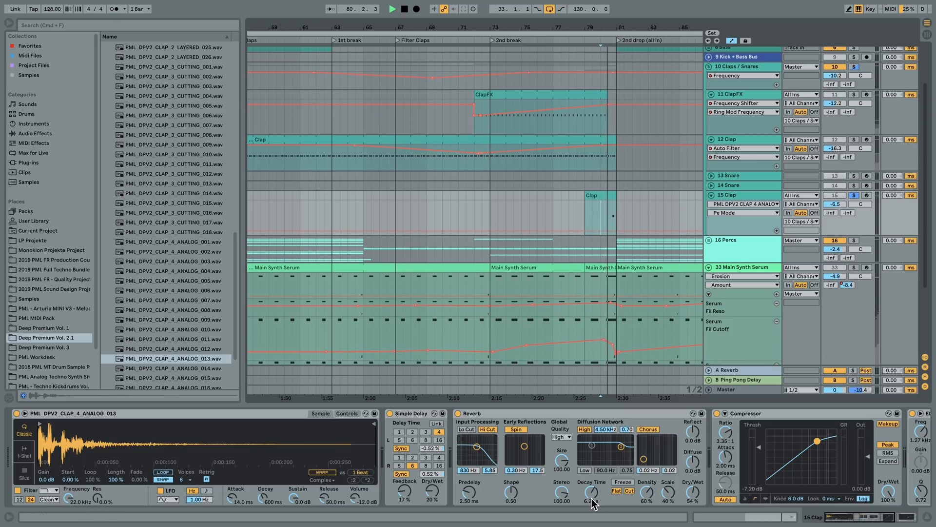
key(space)
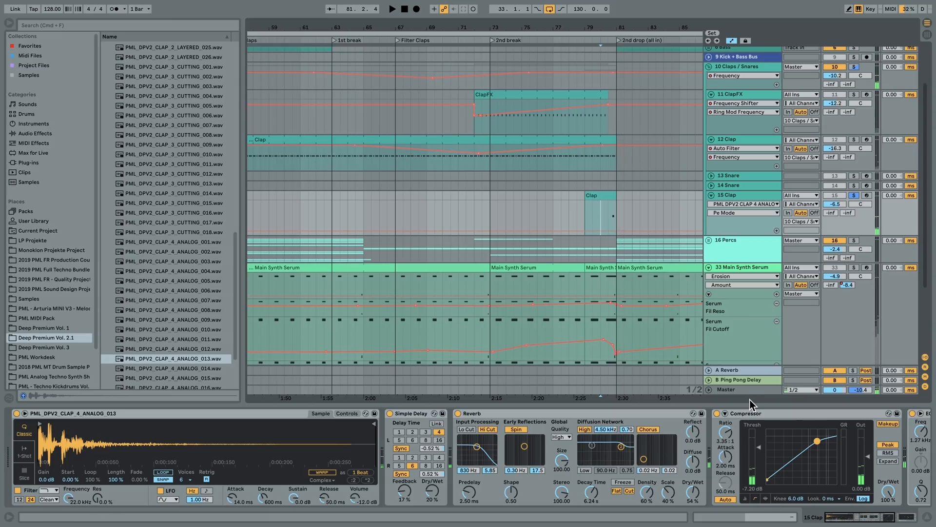
Solo the 16 Percs group, play it from bar 80 and unfold it to show its individual tracks.
drag(637, 26, 620, 61)
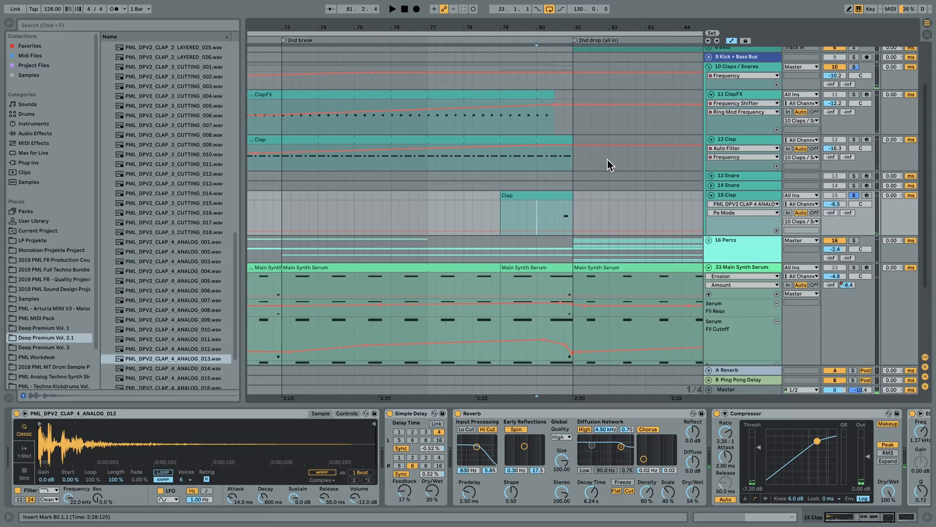
scroll(606, 166, up, 4)
mouse_move(599, 25)
mouse_down()
mouse_move(555, 6)
mouse_move(597, 17)
mouse_move(596, 8)
mouse_up()
scroll(766, 337, down, 3)
click(759, 260)
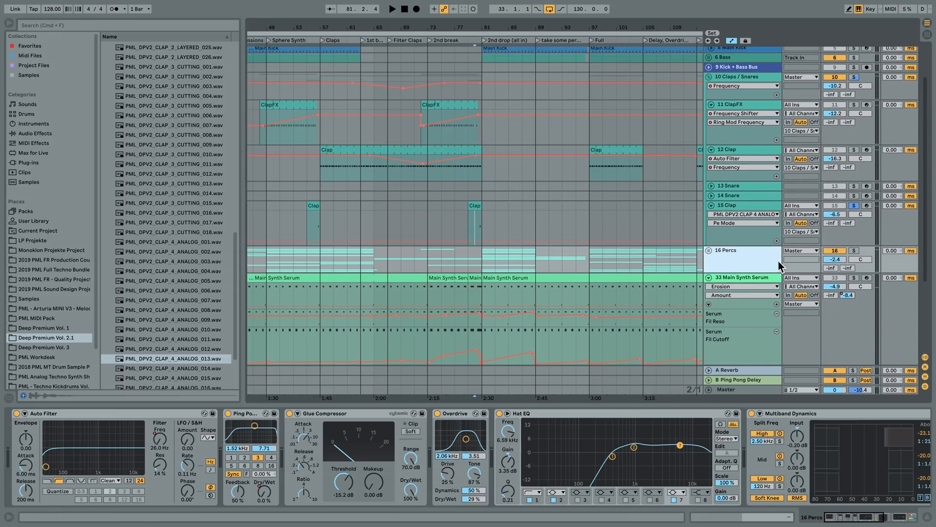
click(858, 250)
key(space)
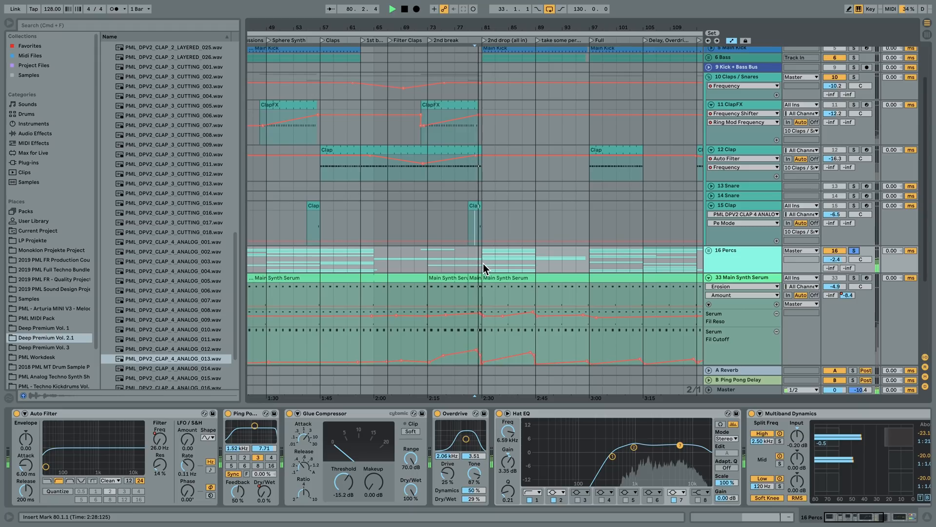
click(709, 250)
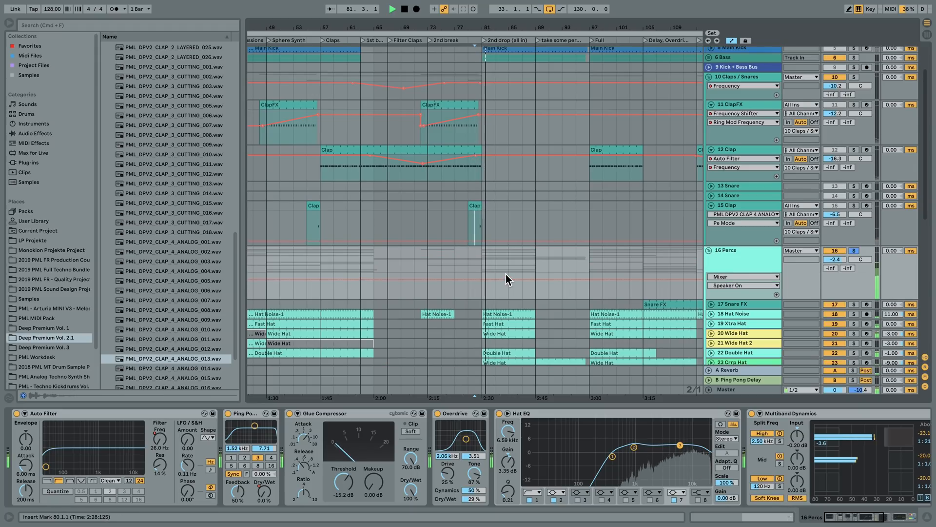
Zoom in on the 2nd drop, unfold and solo 19 Xtra Hat, and play its Fast Hat clip to hear its effects.
scroll(505, 274, down, 4)
scroll(505, 274, down, 2)
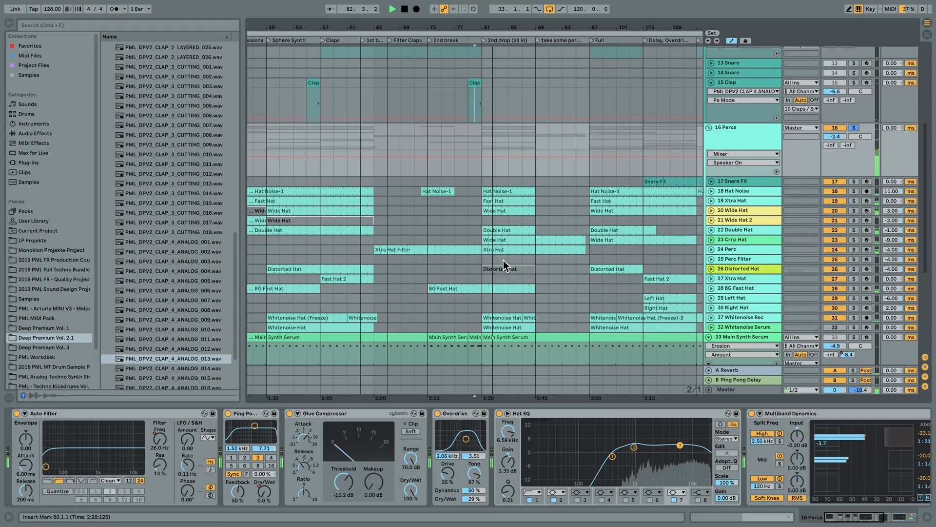
drag(496, 28, 496, 77)
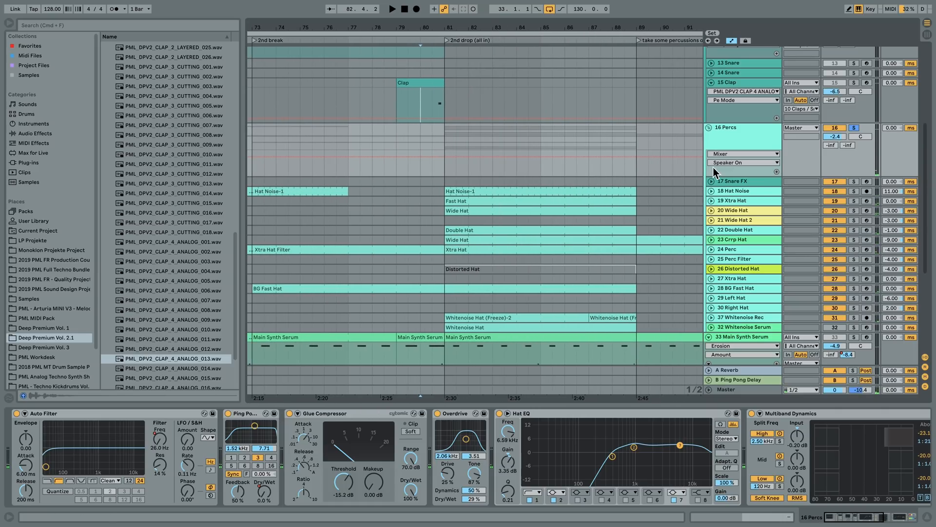
click(713, 201)
click(855, 199)
click(521, 205)
key(space)
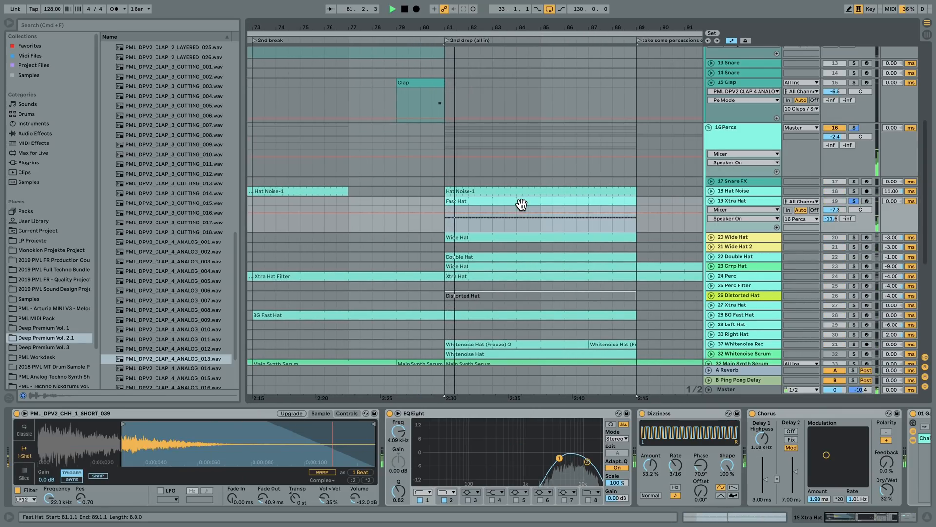
key(space)
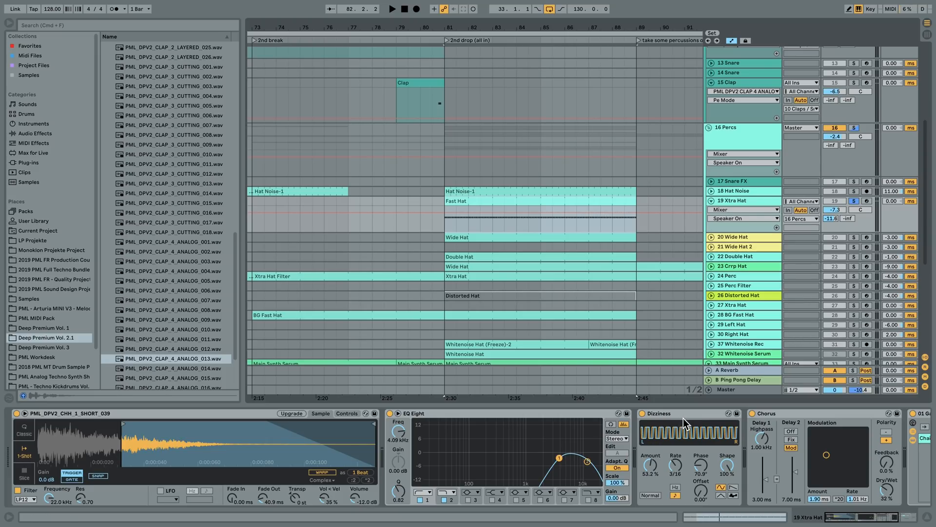
key(space)
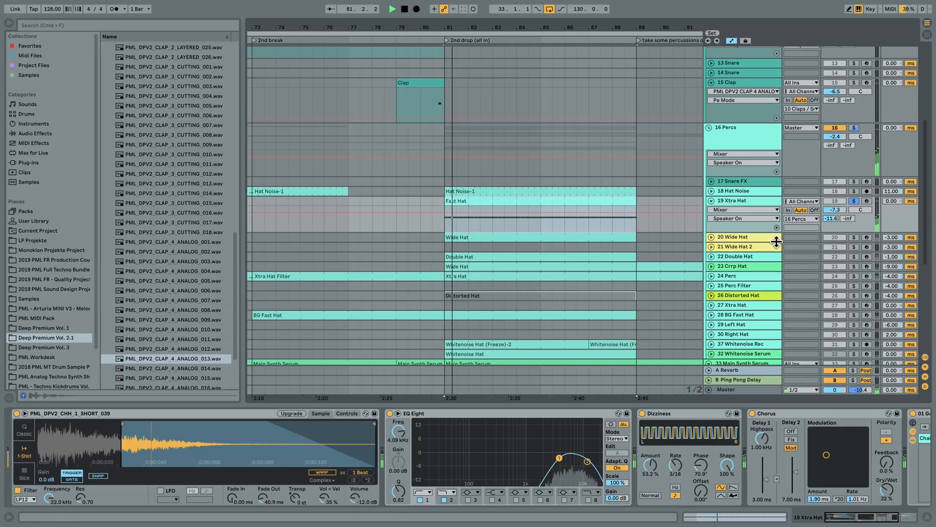
key(space)
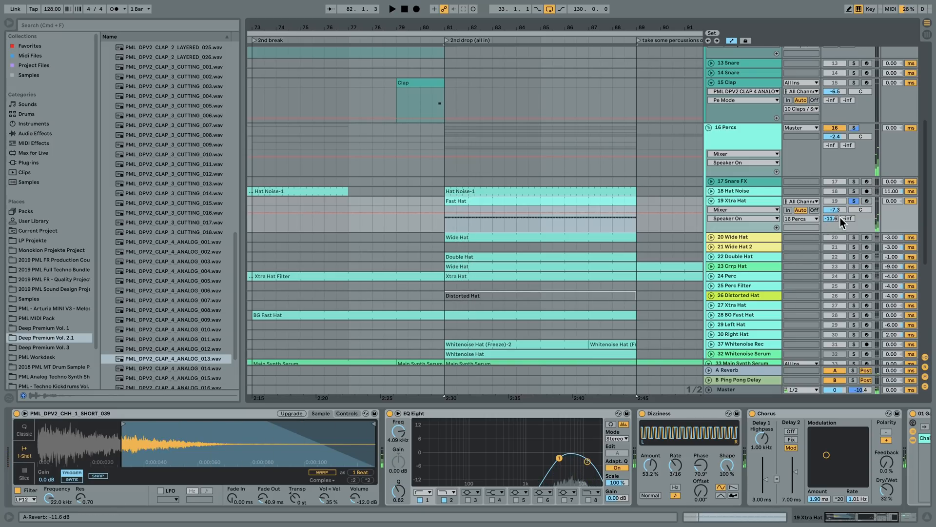
Unfold 20 Wide Hat, inspect the notes and velocities of 19 Xtra Hat's Fast Hat clip, and return to the device chain.
click(711, 237)
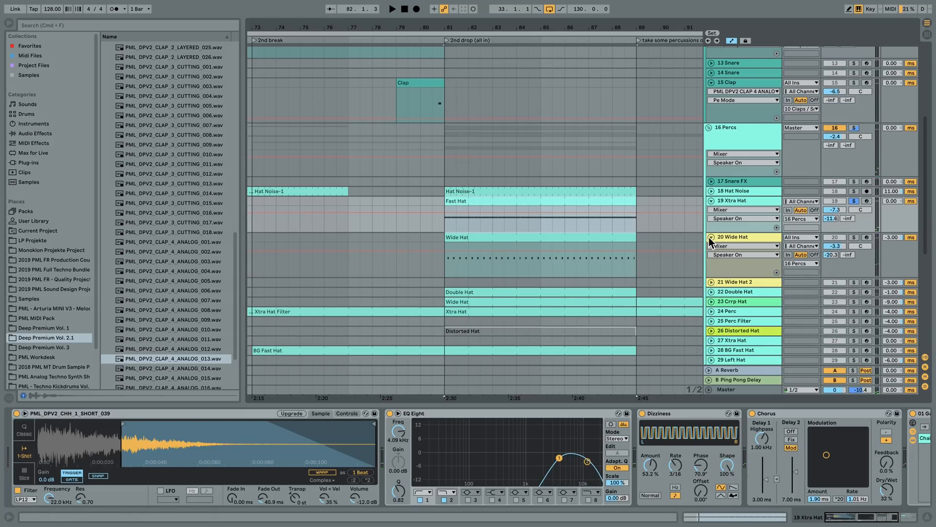
double_click(591, 203)
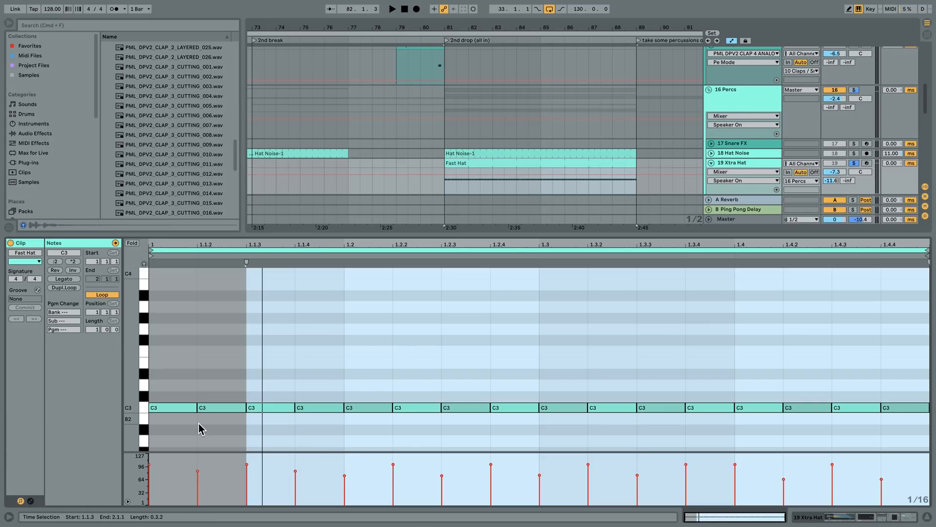
click(198, 424)
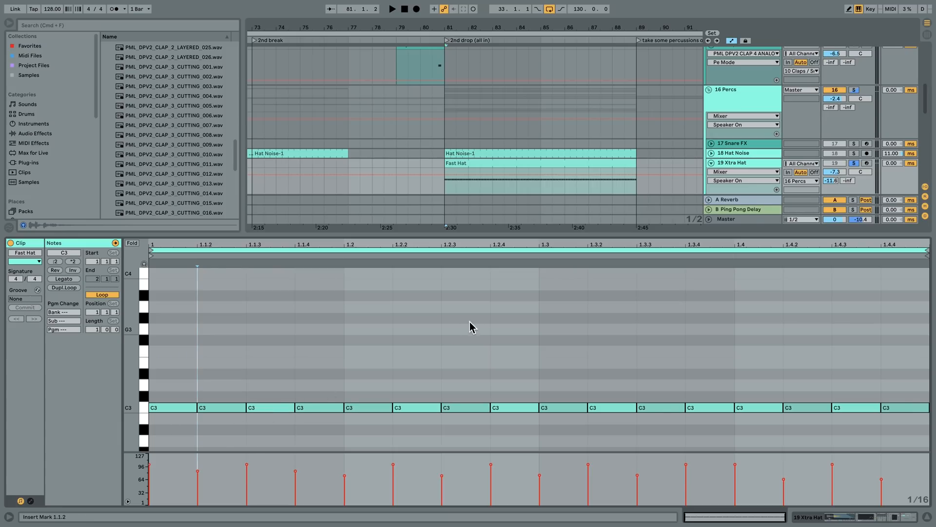
key(space)
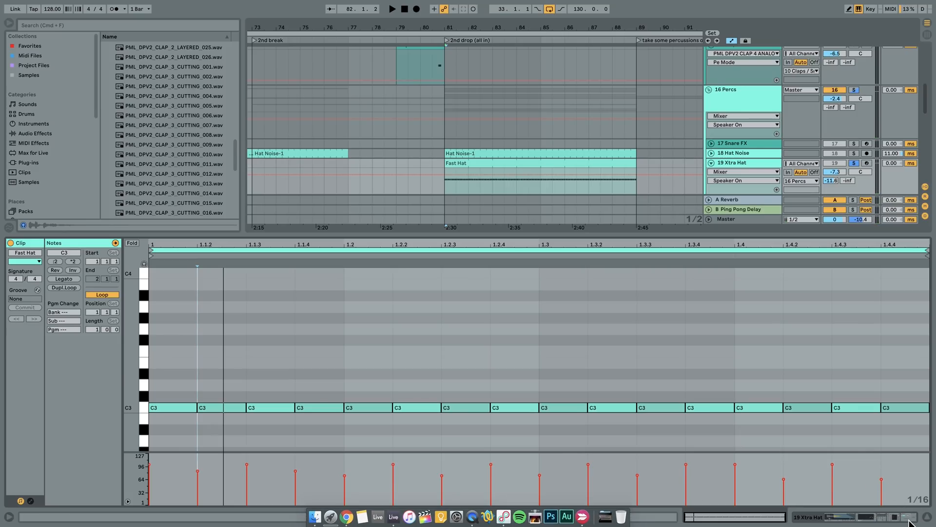
key(shift+Tab)
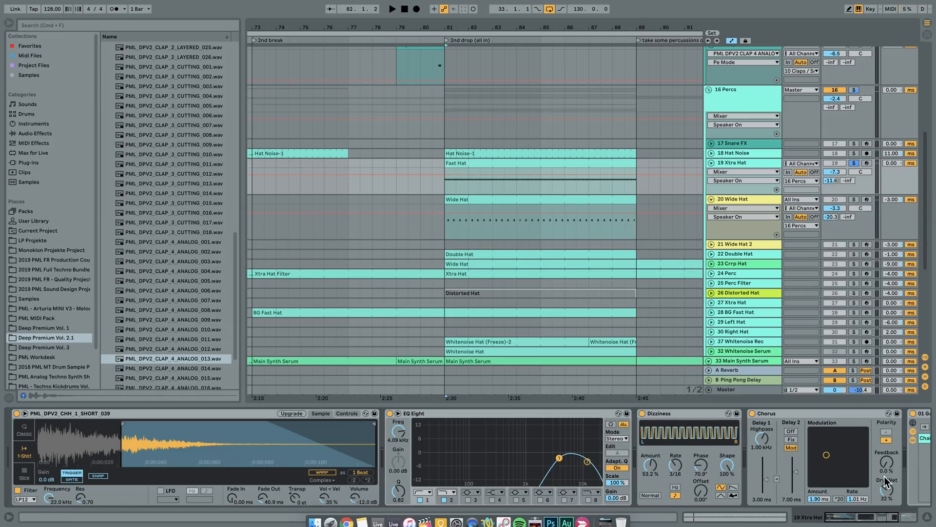
Solo only the 20 Wide Hat track and play it from the 2nd drop, then stop.
click(742, 201)
click(852, 197)
key(space)
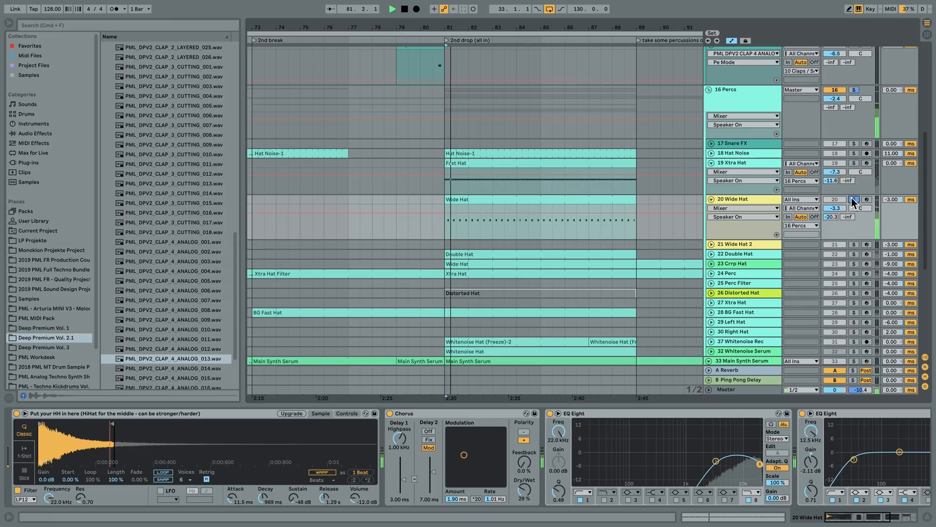
key(space)
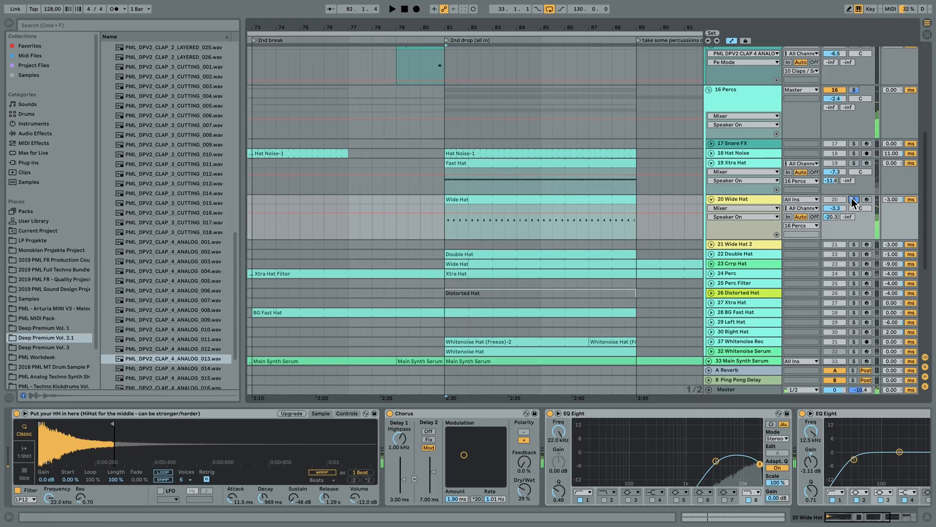
Unfold and solo 22 Double Hat, play it from the 2nd drop, add 20 Wide Hat to the solo, and stop.
click(739, 254)
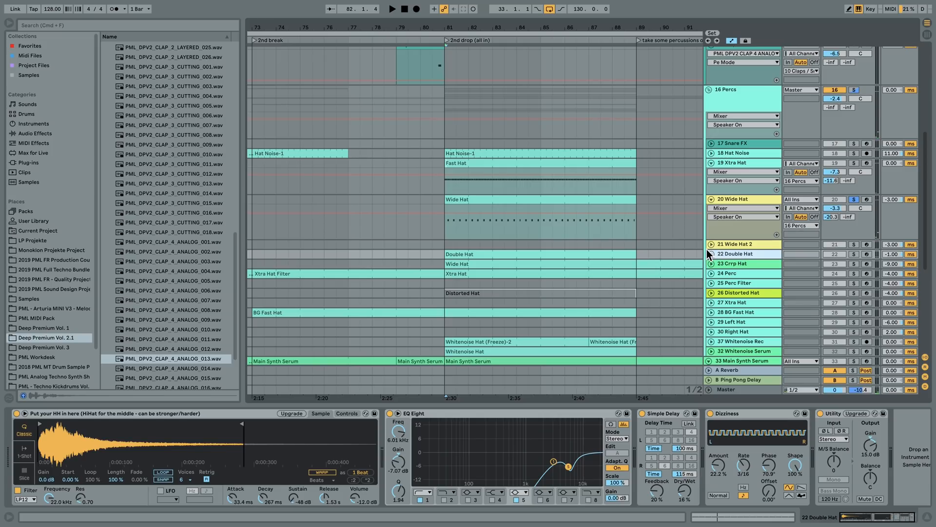
click(711, 253)
click(854, 254)
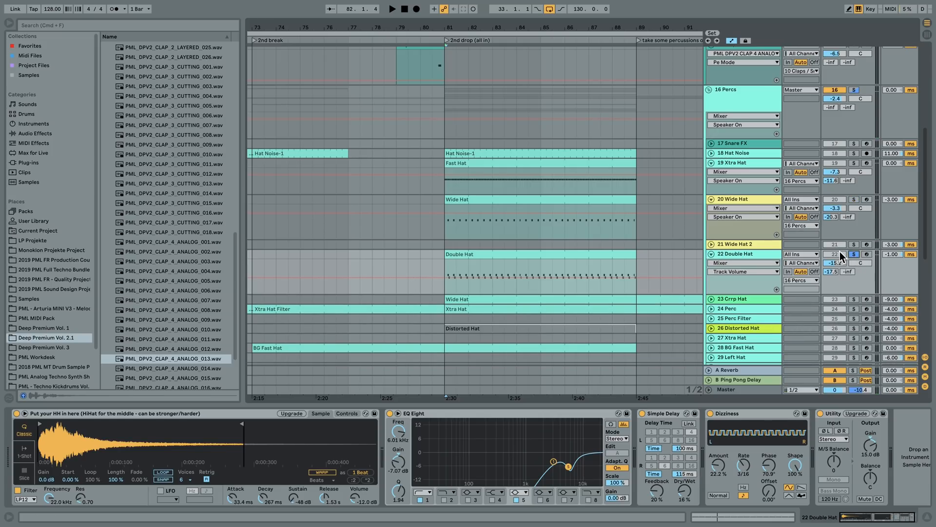
key(space)
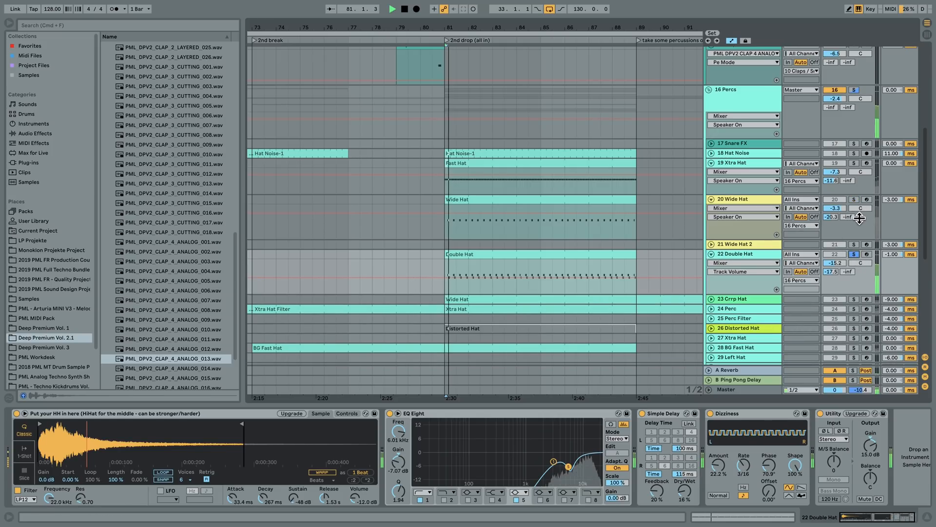
click(854, 200)
key(space)
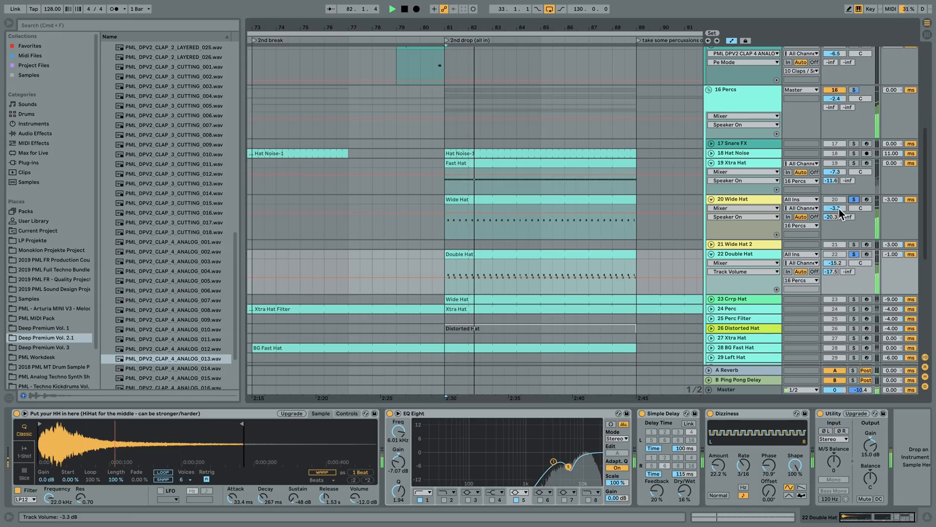
key(space)
Unfold and solo only 23 Crrp Hat, play its Wide Hat clip at the 2nd drop, then stop.
scroll(659, 253, down, 2)
scroll(661, 259, down, 1)
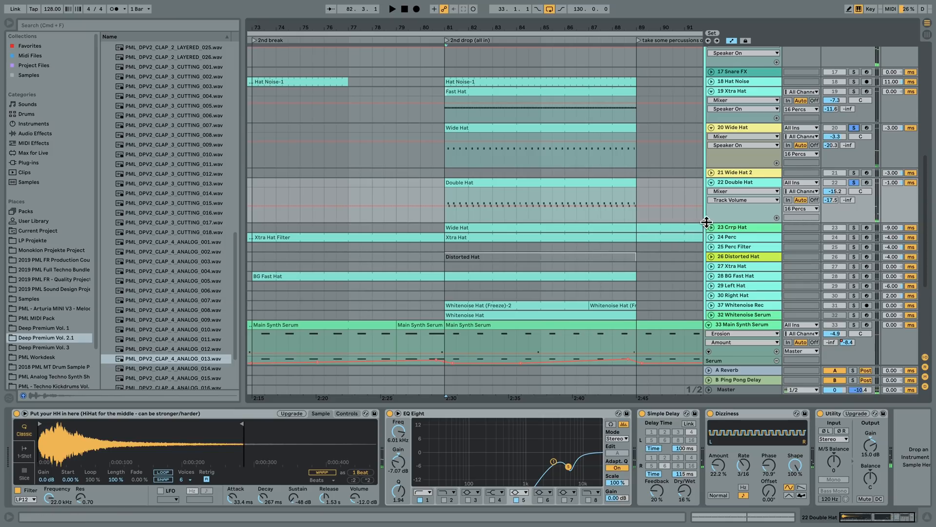
click(711, 227)
click(854, 228)
click(709, 360)
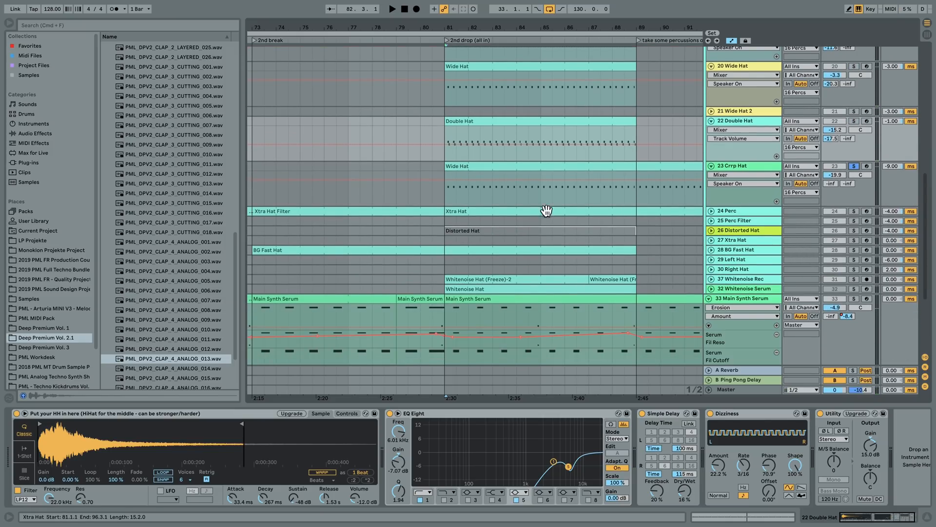
click(476, 168)
key(space)
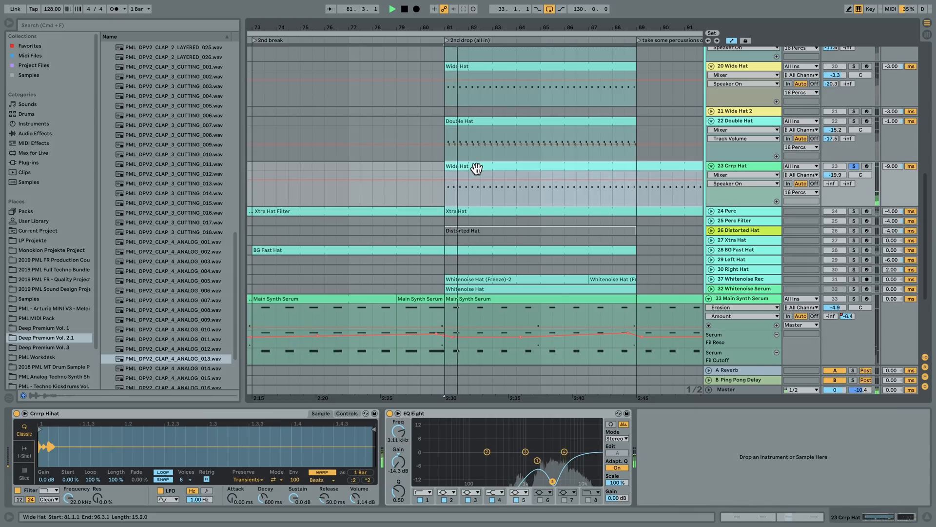
key(space)
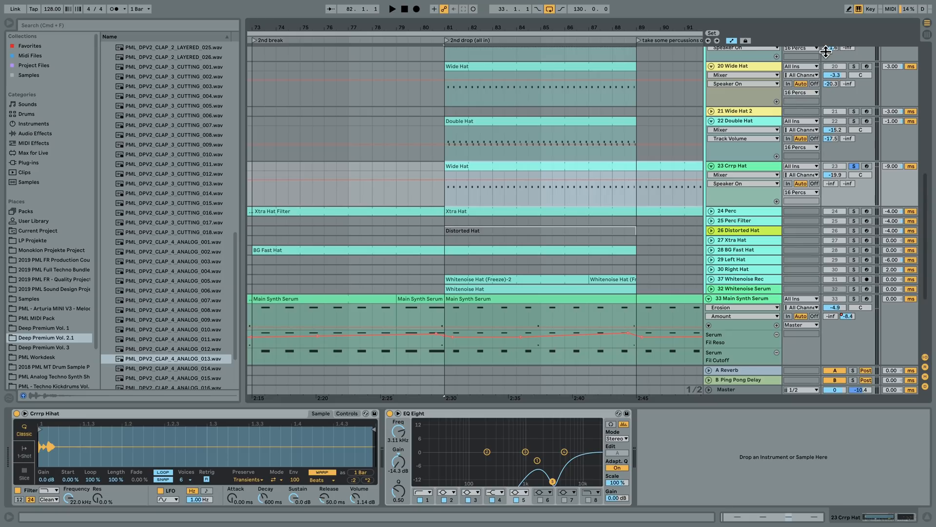
Unfold and solo 24 Perc, play it from the 2nd drop, and open its Xtra Hat clip's notes.
click(712, 211)
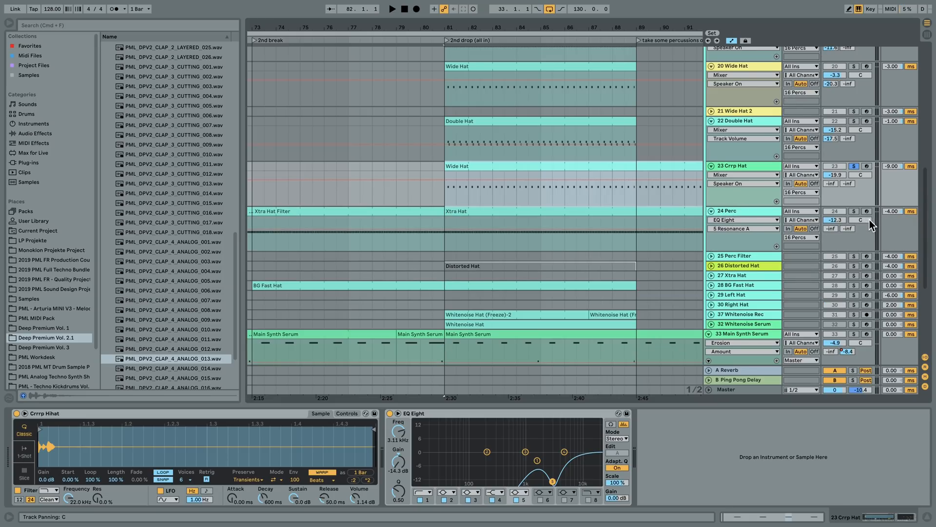
click(856, 211)
key(space)
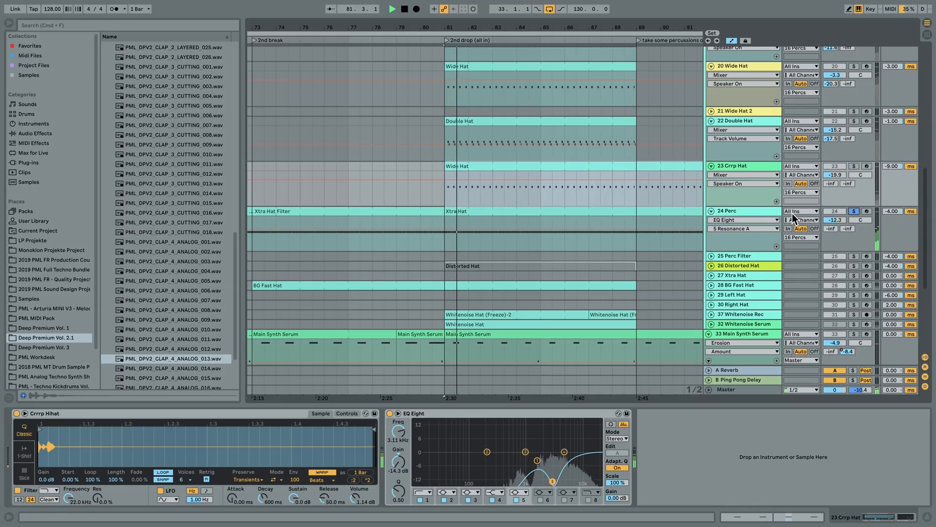
double_click(569, 210)
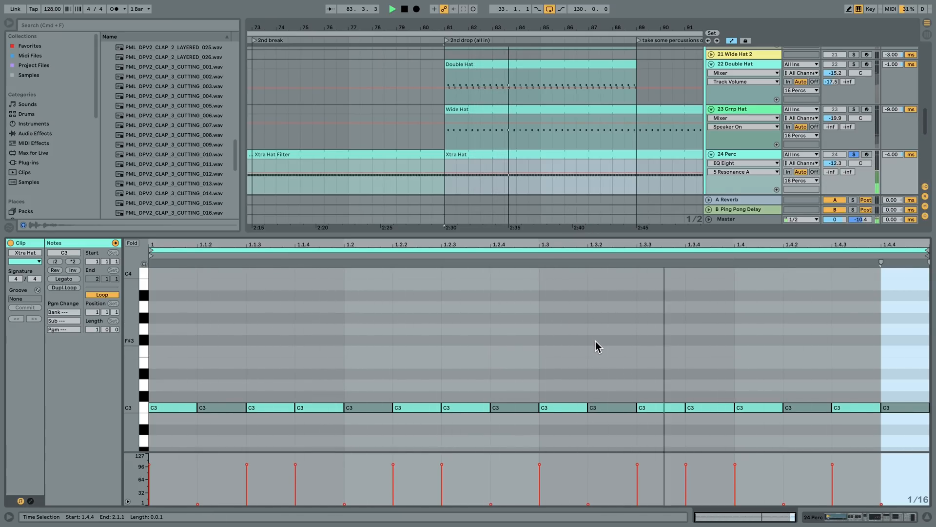
Close the clip's note editor and play 24 Perc soloed together with the 2 Kick and 6 Bass groups.
click(927, 516)
scroll(712, 302, up, 10)
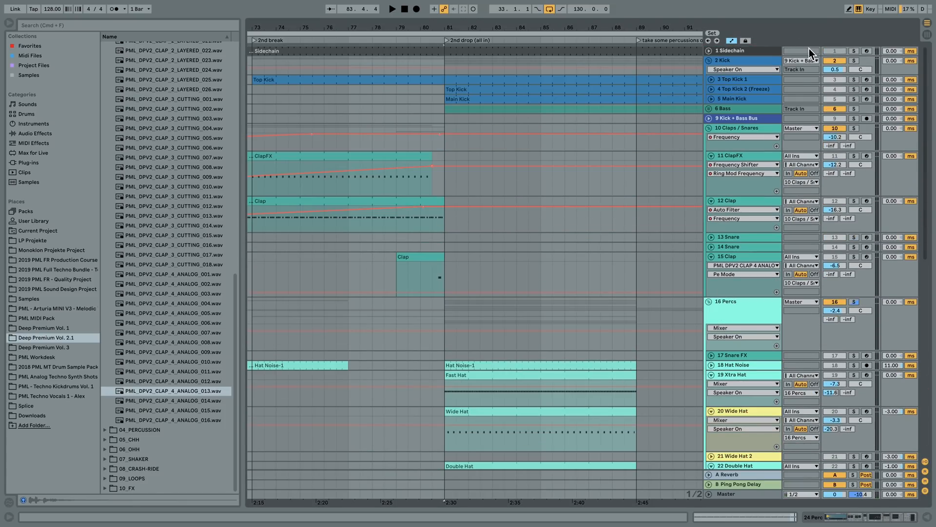
click(853, 60)
click(854, 109)
scroll(712, 215, down, 10)
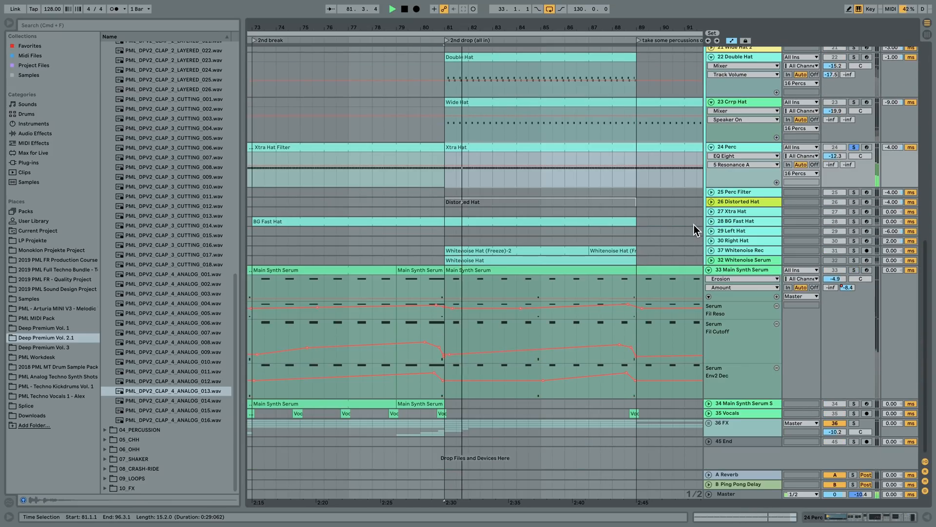
double_click(722, 147)
drag(849, 520, 874, 517)
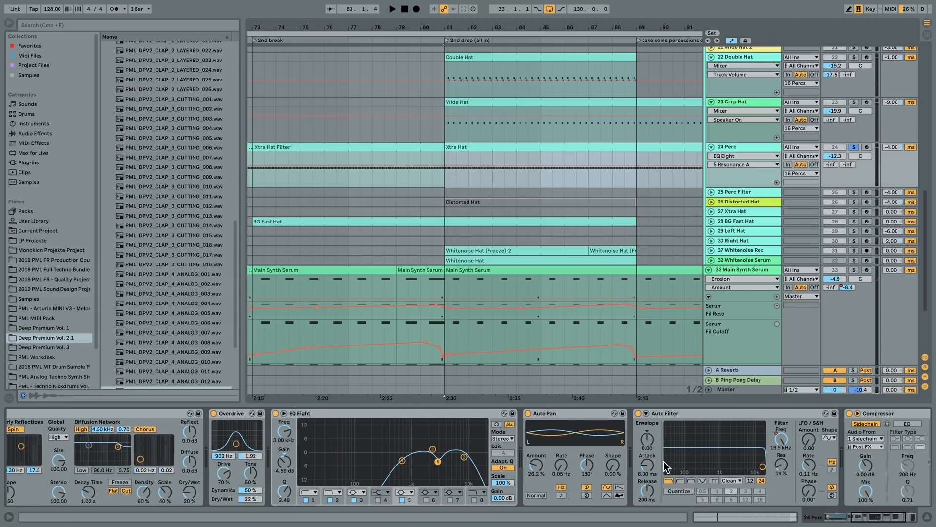
drag(864, 520, 836, 519)
key(space)
key(space)
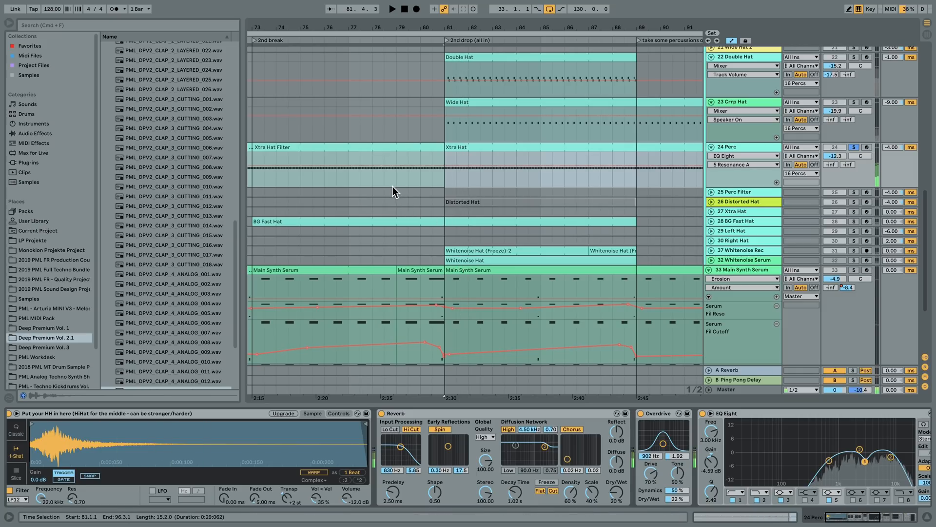
Solo only the 2 Kick group, unfold its three kick tracks, and play them from the 2nd drop.
scroll(854, 62, up, 15)
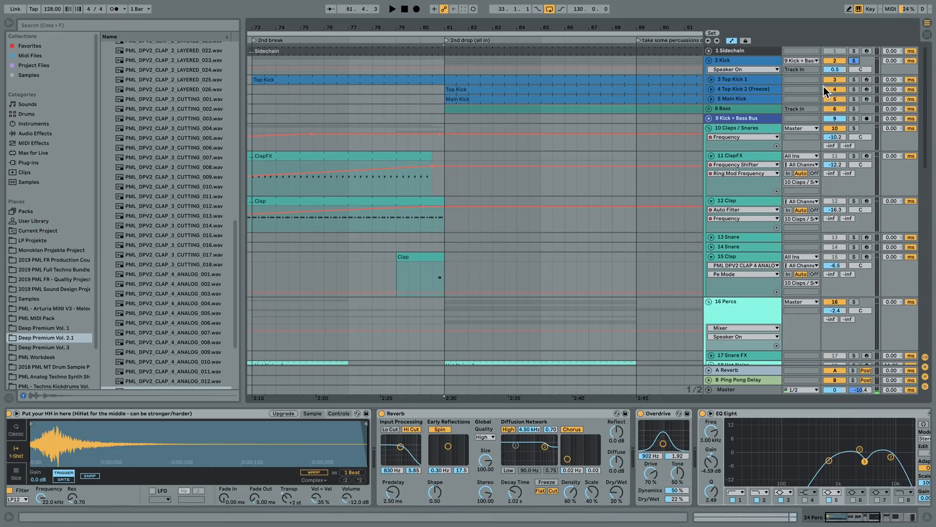
key(space)
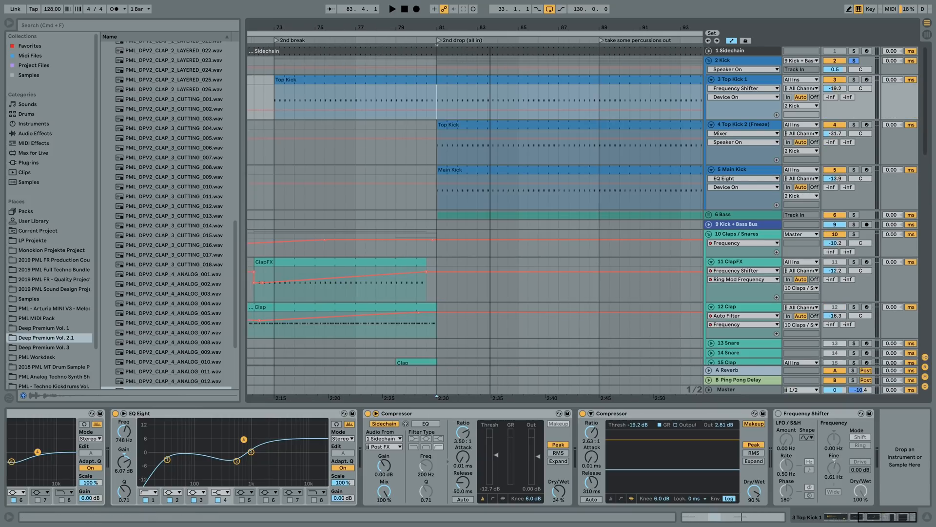
drag(532, 28, 528, 22)
key(space)
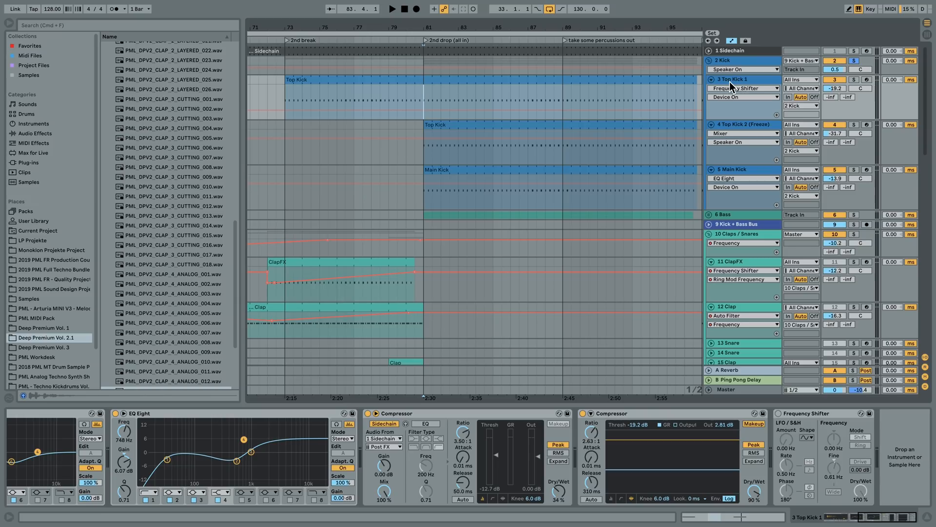
Solo 5 Main Kick and play it from the 2nd drop, adding 4 Top Kick 2 (Freeze) and 3 Top Kick 1 during playback.
click(754, 125)
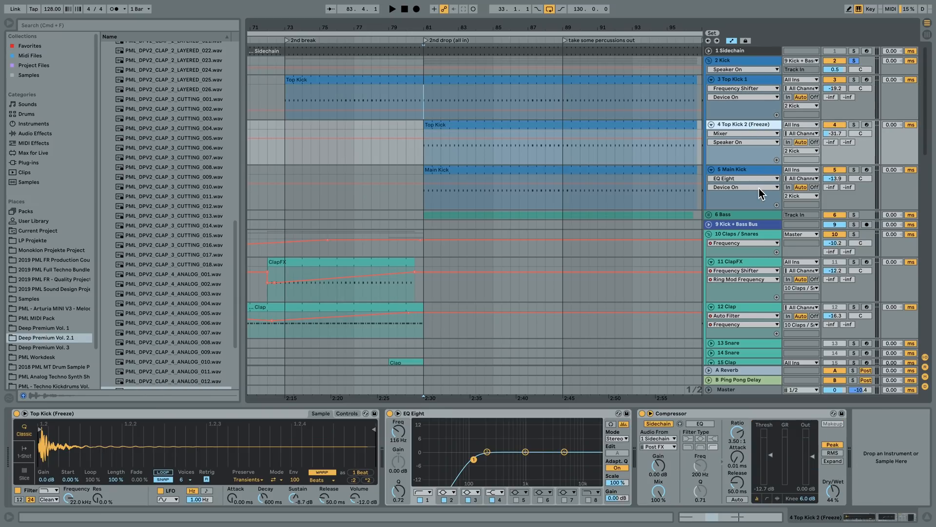
click(746, 169)
click(854, 169)
key(space)
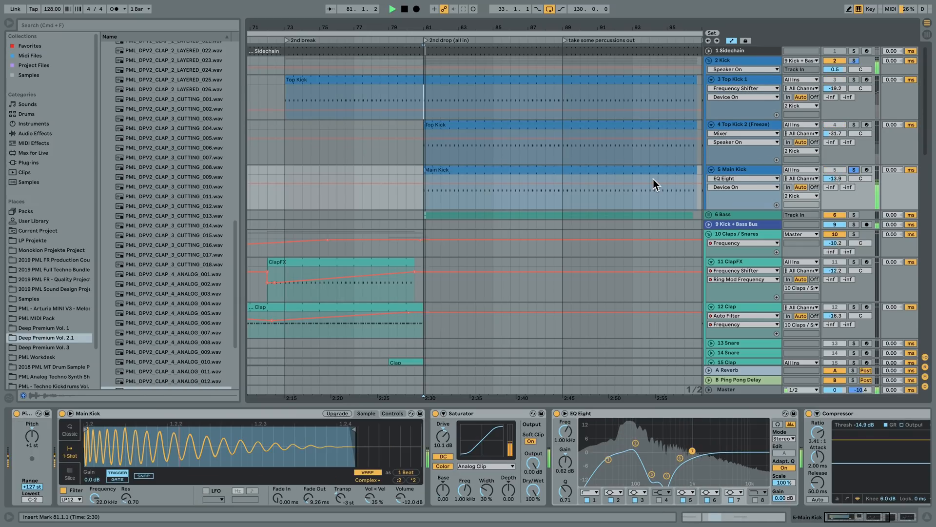
click(854, 125)
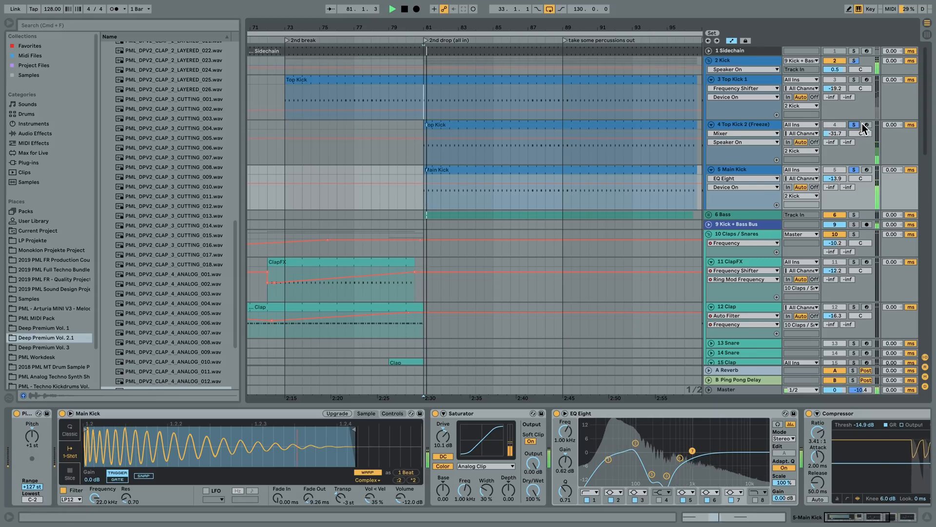
click(854, 80)
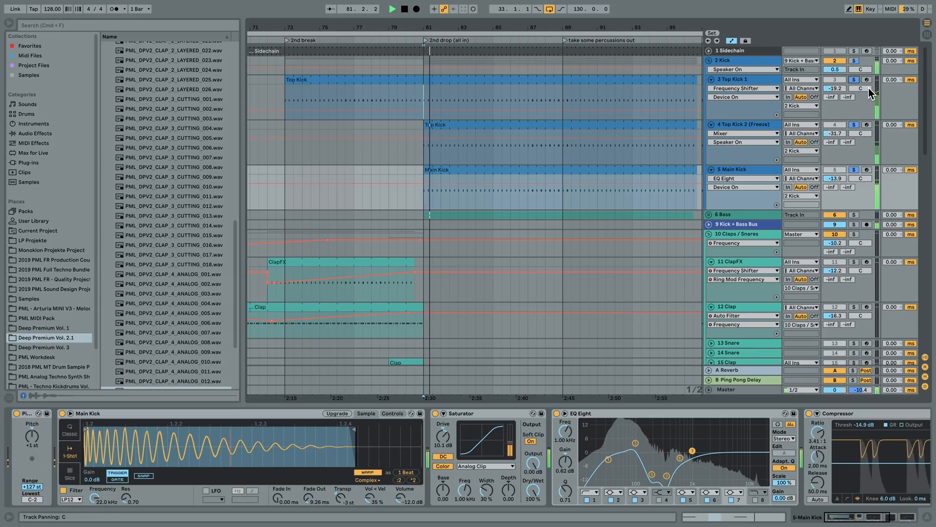
Clear the solo and play the full mix from bar 105, switching off 4 Top Kick 2 (Freeze) and lowering 3 Top Kick 1 to -20.8 dB.
click(854, 79)
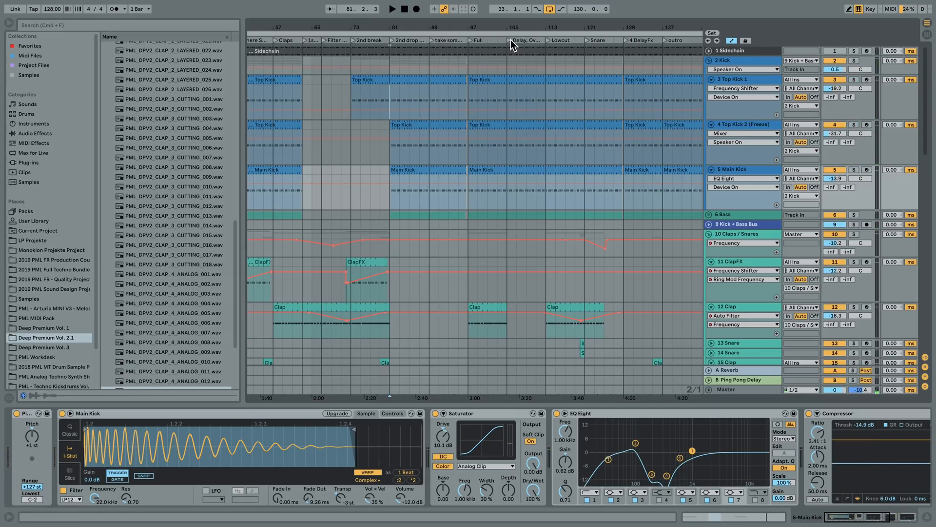
click(510, 40)
key(space)
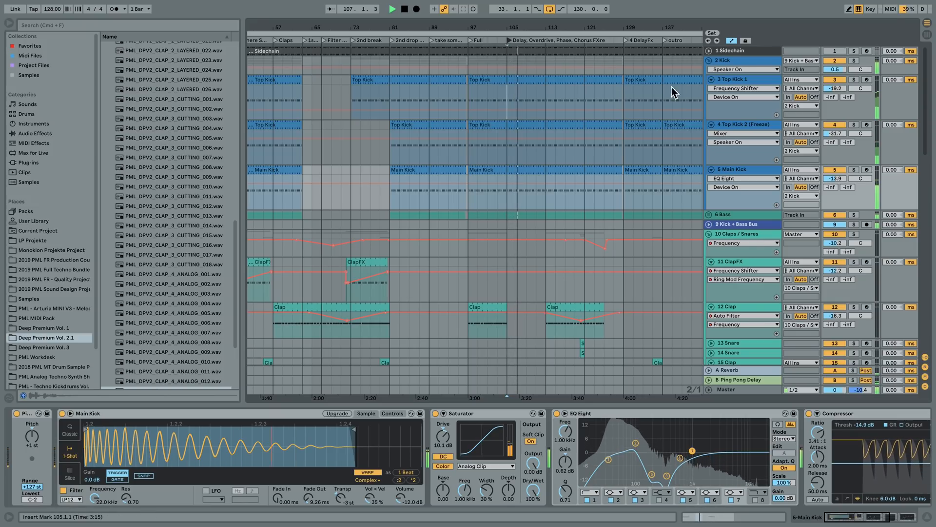
click(825, 125)
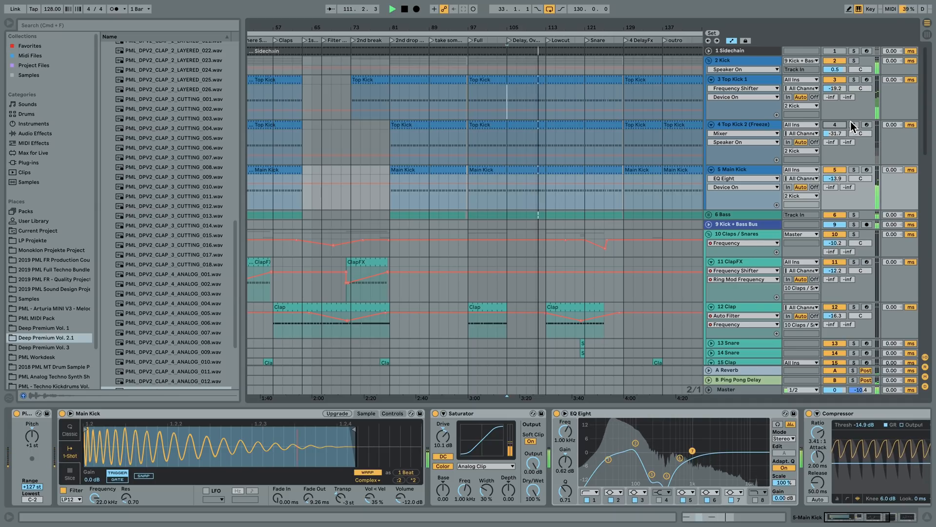
drag(835, 88, 836, 98)
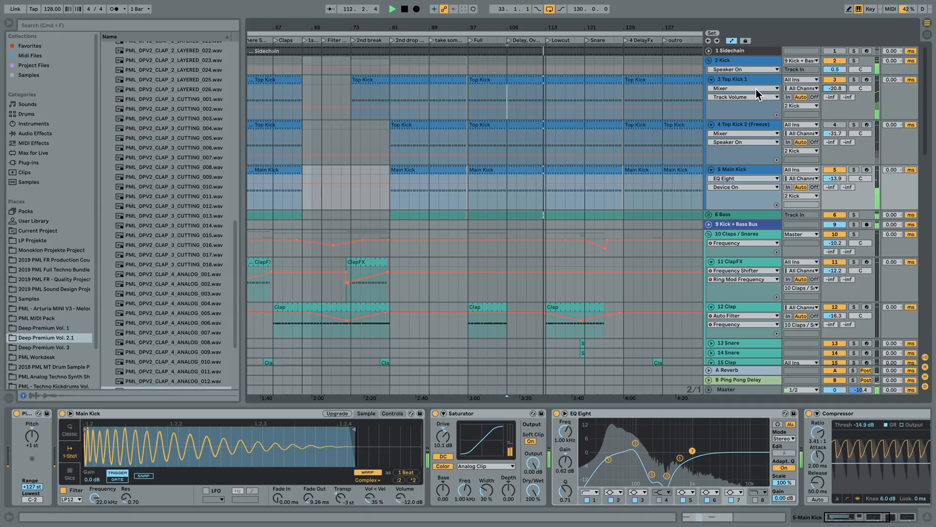
Play the full mix from the 2nd drop at bar 81 and switch off 3 Top Kick 1 during playback.
click(393, 100)
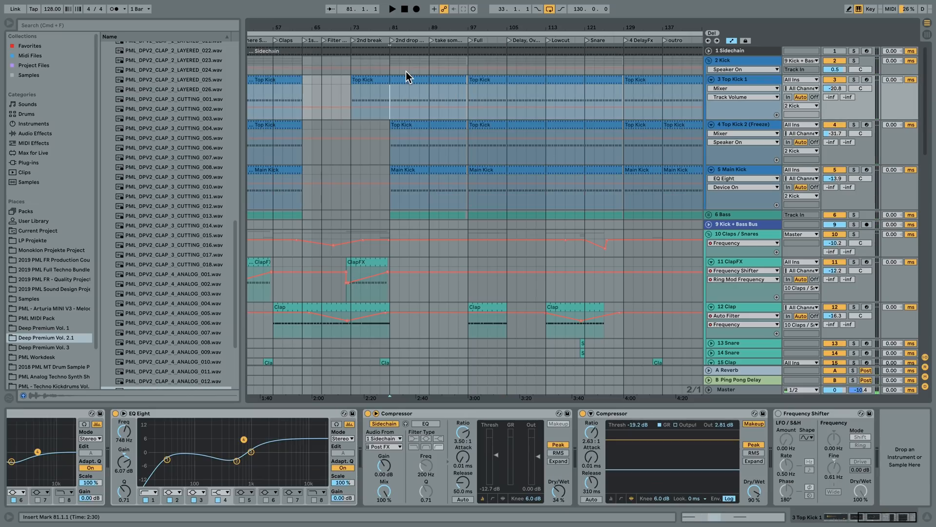
drag(401, 29, 400, 33)
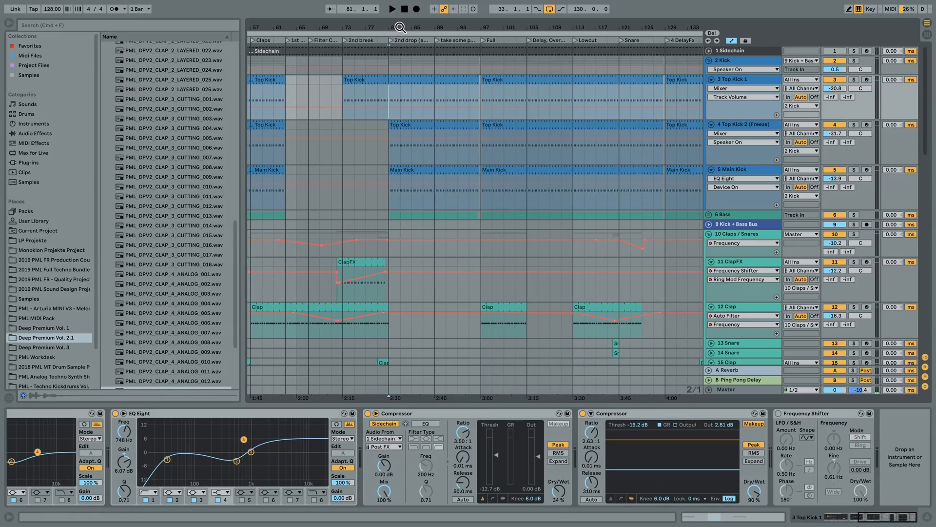
key(space)
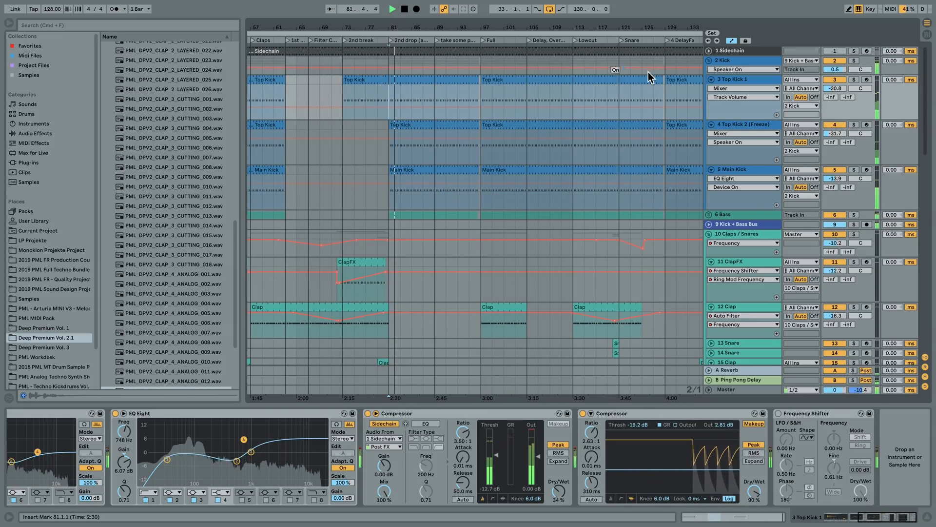
drag(834, 85, 838, 78)
key(space)
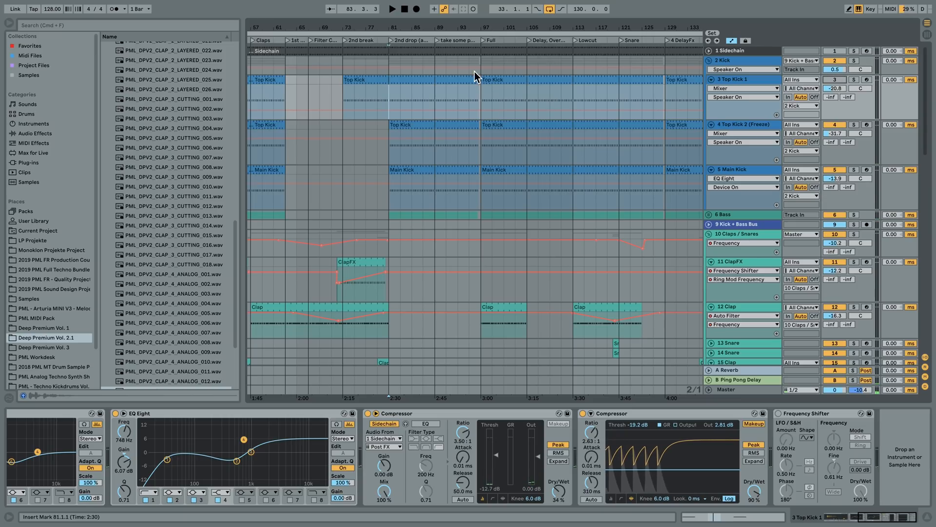
Fold the 2 Kick group and browse the 2019 PML Full Techno Bundle to the contents of PML - Techno - Panorama Bar.
drag(442, 30, 474, 29)
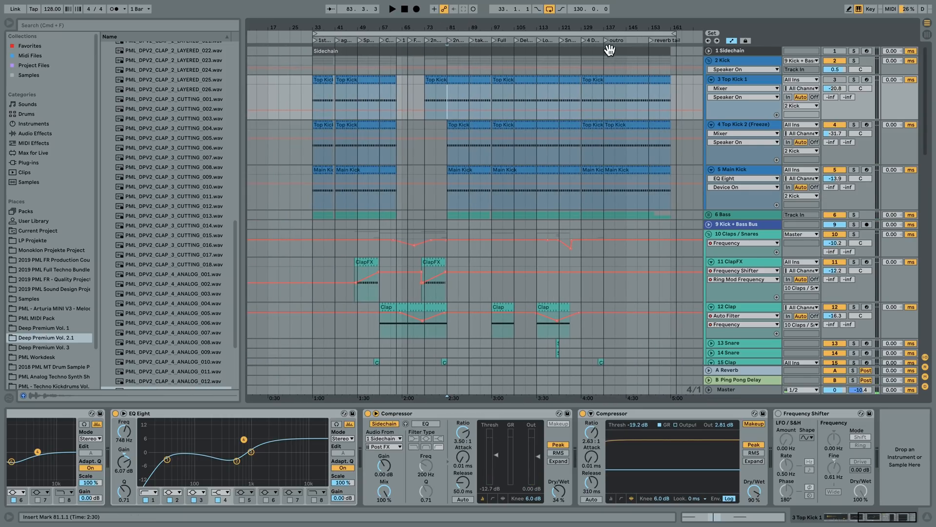
click(710, 60)
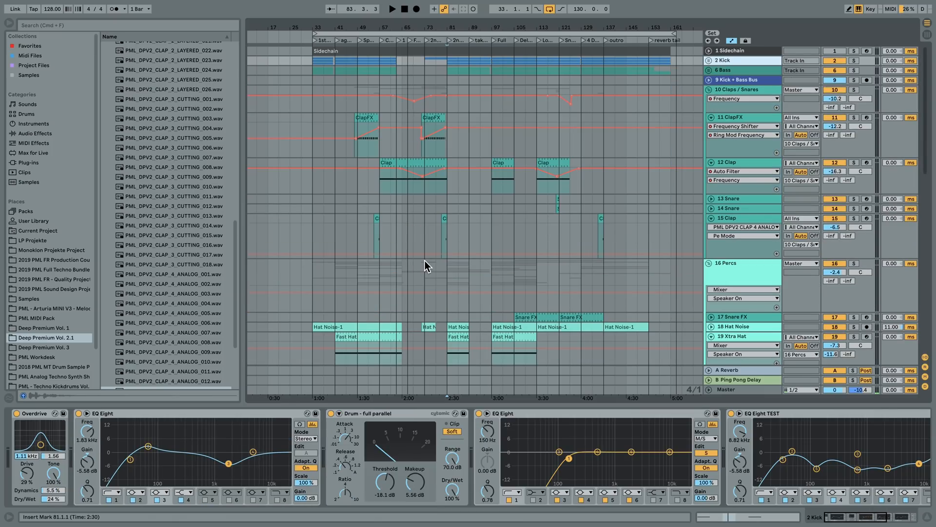
click(39, 269)
drag(243, 193, 244, 193)
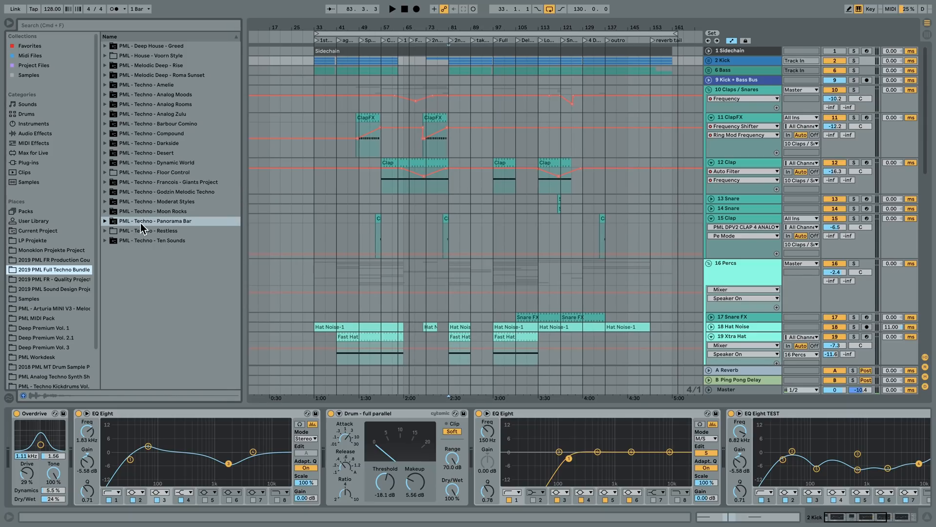
click(105, 221)
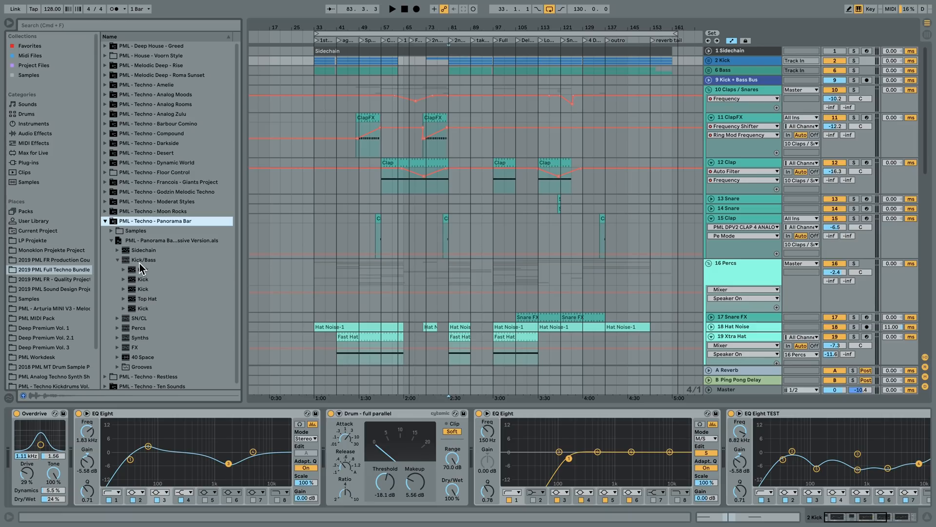
click(110, 240)
click(114, 221)
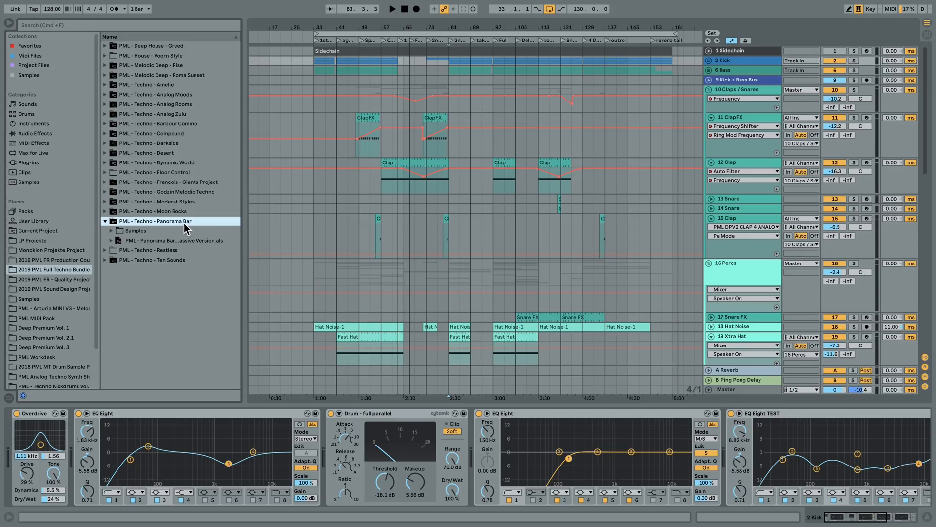
Widen the browser, unfold the Panorama Bar set and insert its Kick/Bass group above the 2 Kick group.
drag(245, 226, 278, 225)
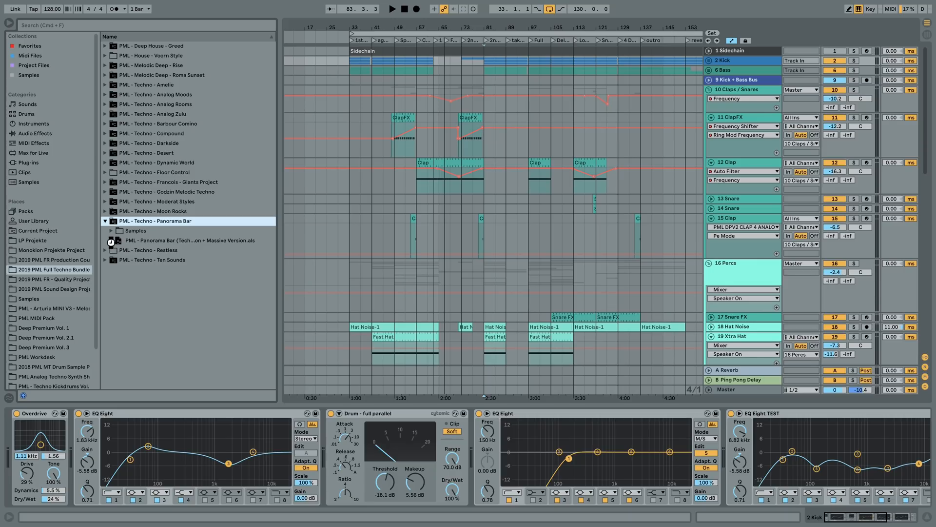
click(112, 241)
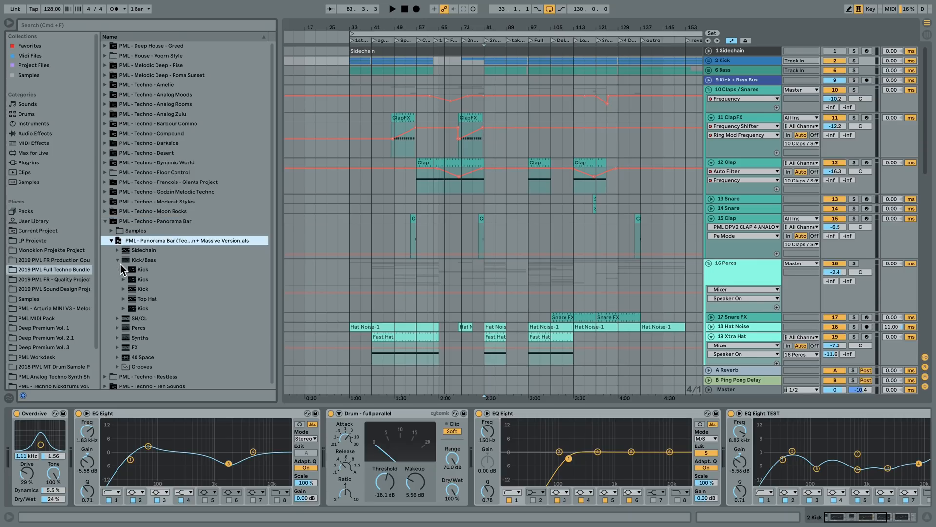
click(118, 260)
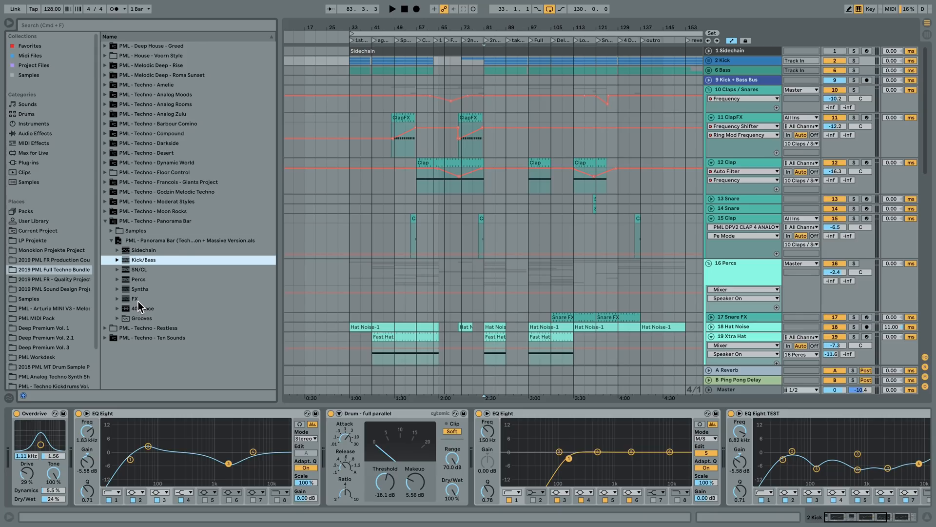
click(117, 260)
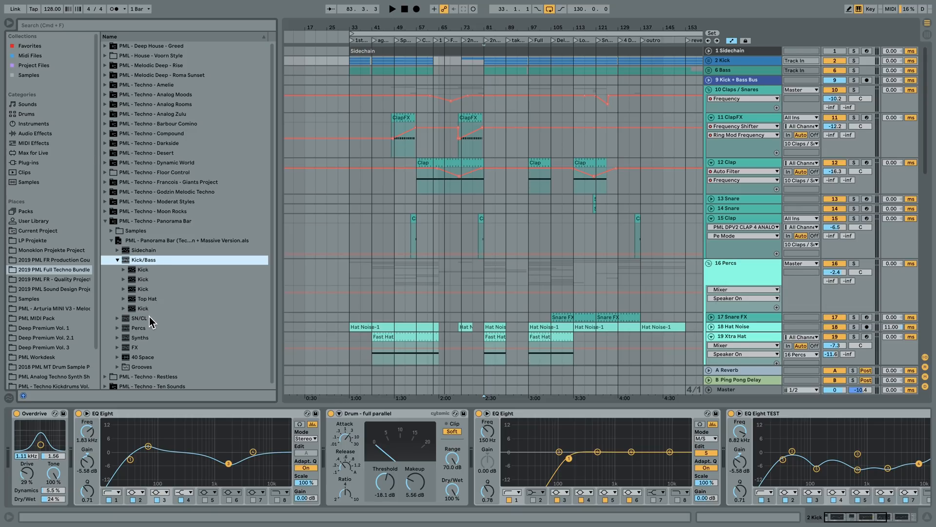
drag(721, 57, 727, 57)
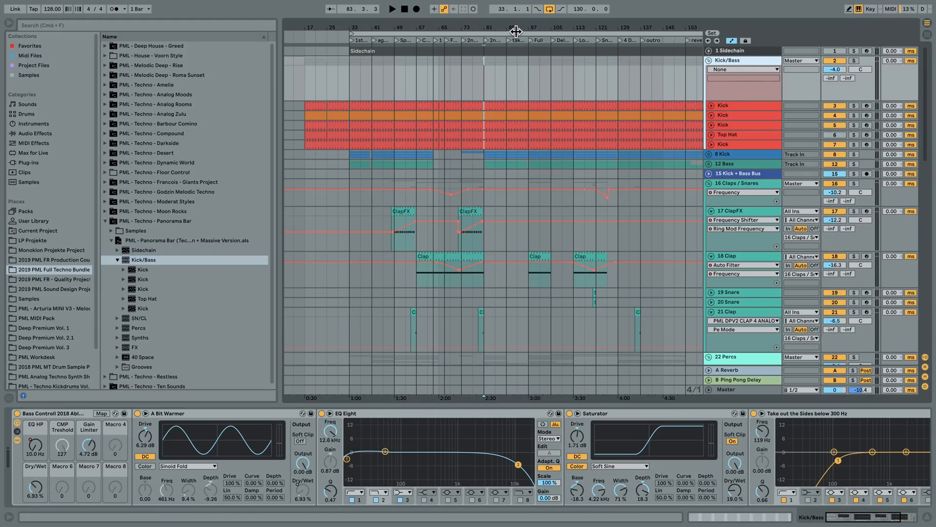
Switch off the 8 Kick group and set the imported Kick/Bass group's volume to -9.7 dB.
drag(517, 28, 471, 64)
drag(540, 27, 512, 93)
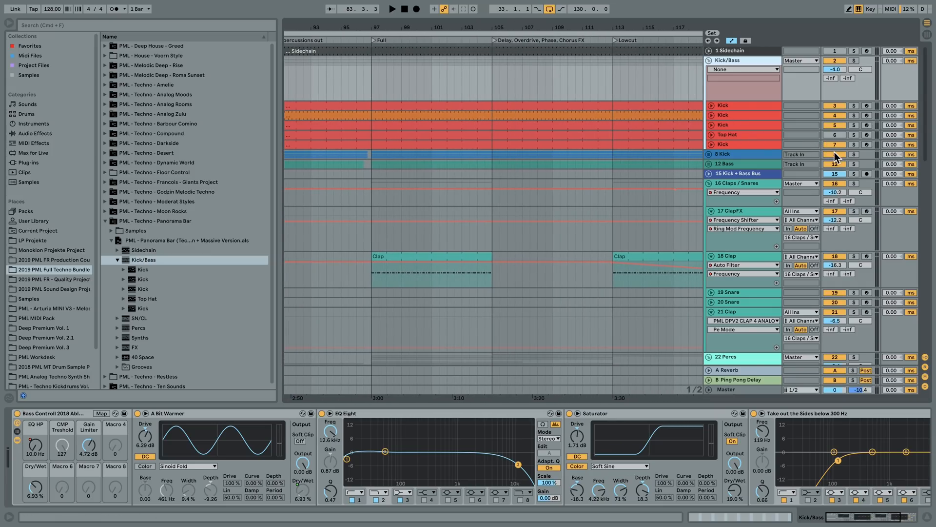
click(835, 154)
drag(835, 69, 835, 78)
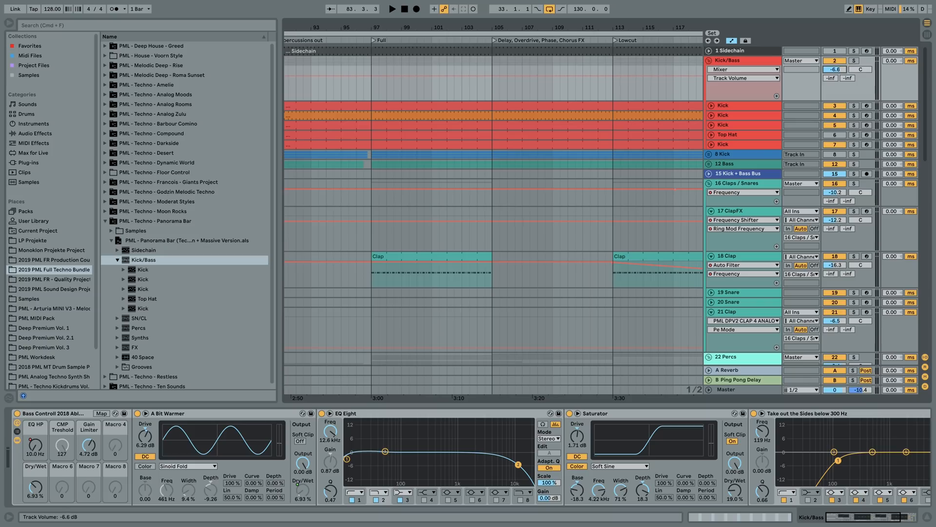
Play the mix with the Kick/Bass group from bar 105 and show the group's device chain.
click(492, 94)
key(space)
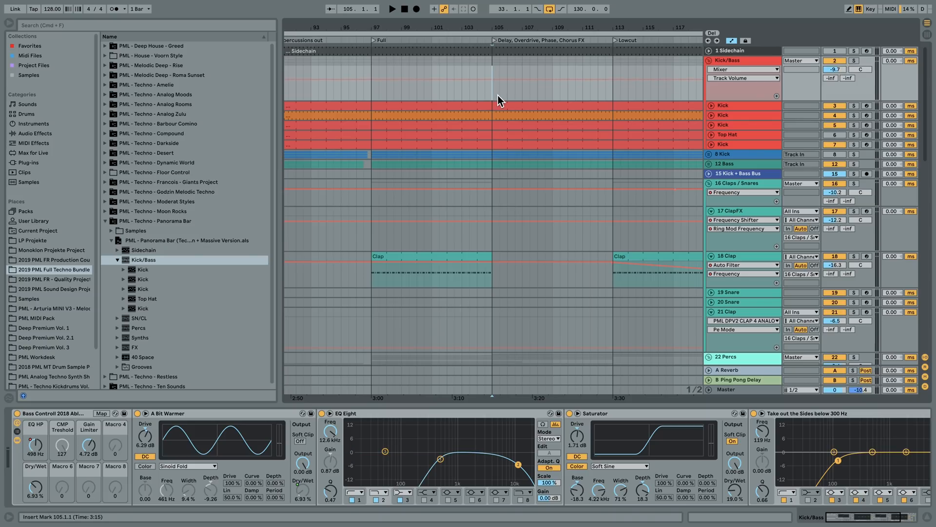
click(743, 63)
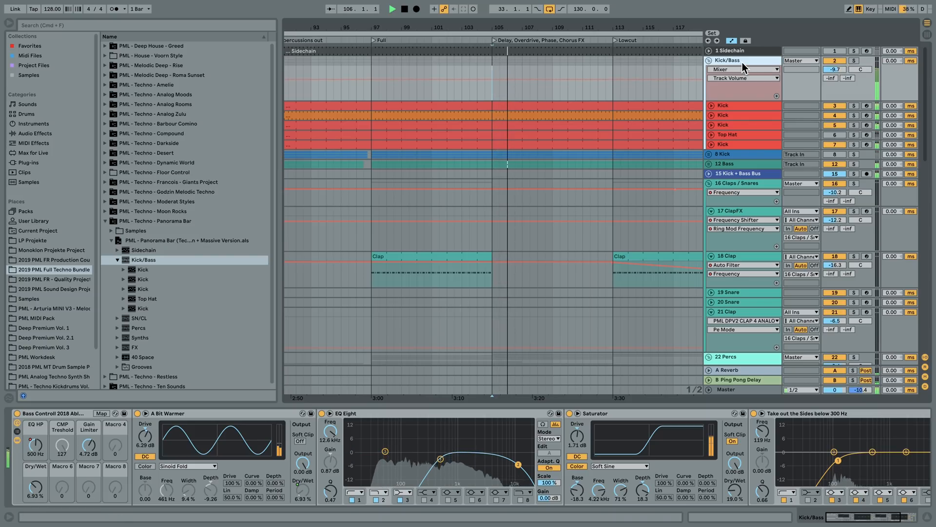
key(space)
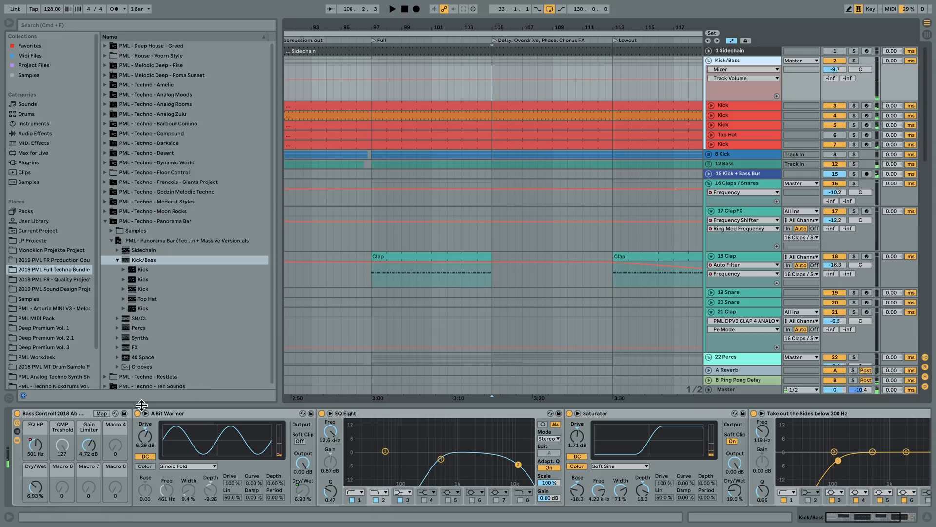
Show the Kick/Bass group's EQ HP automation, override the EQ HP macro to 14.4 Hz, and play from bar 105.
click(38, 443)
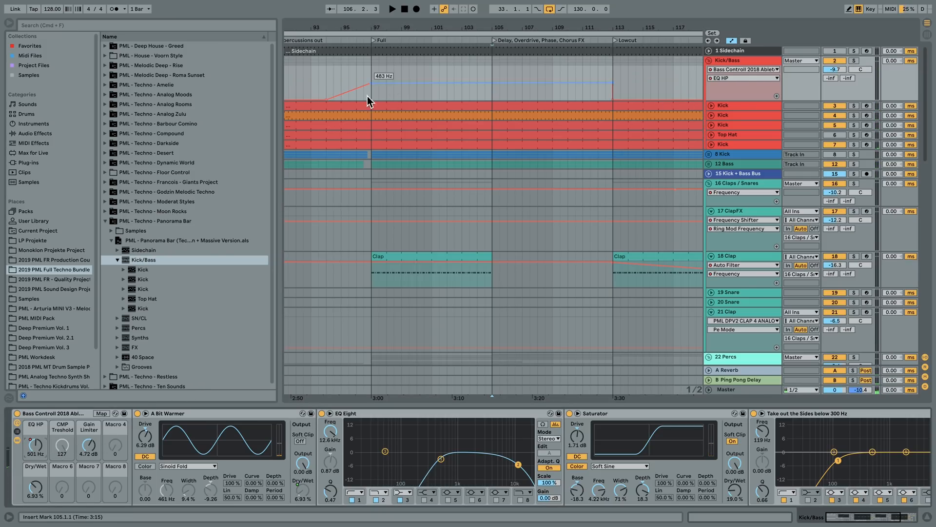
drag(38, 448, 38, 483)
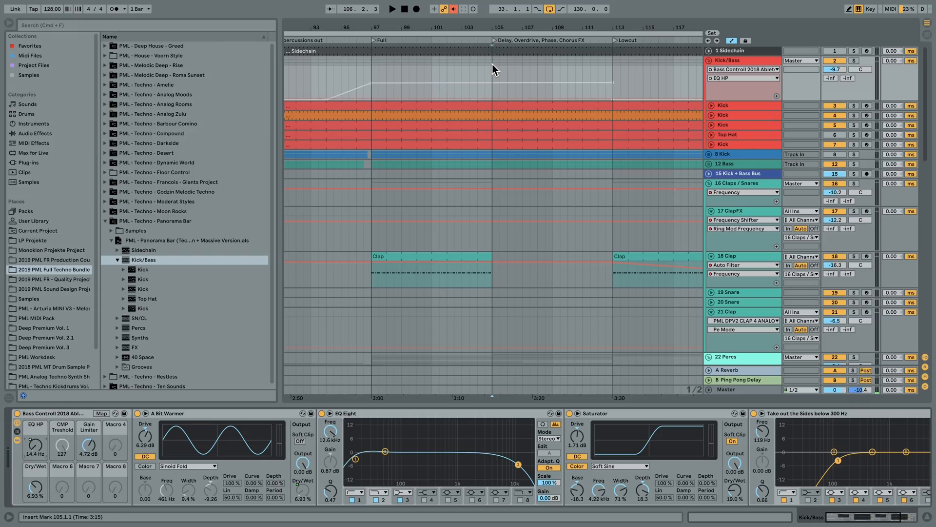
key(space)
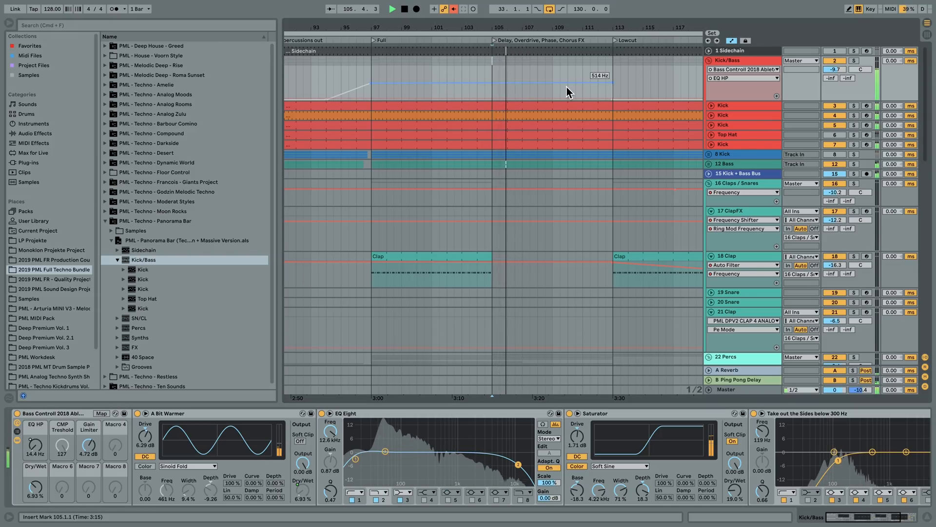
key(space)
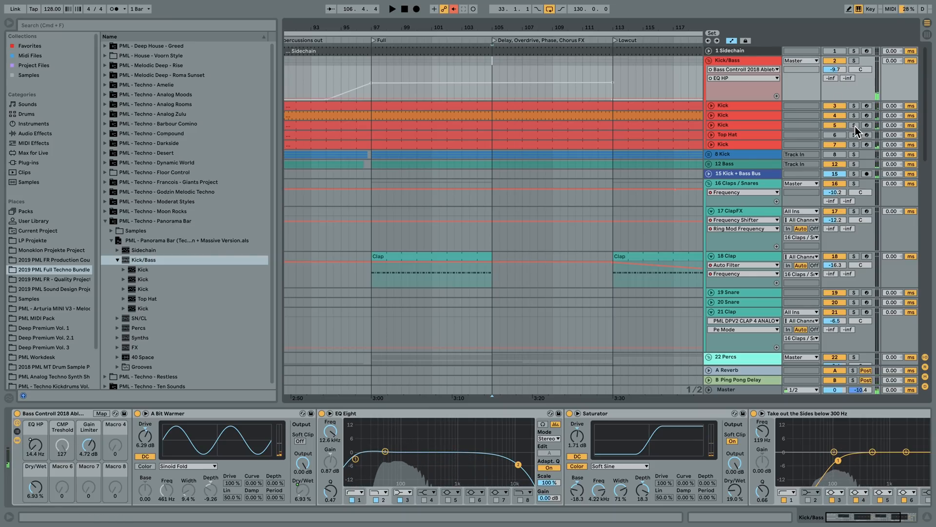
Solo the third Kick track in the Kick/Bass group, play it from bar 105, and show its devices.
click(854, 125)
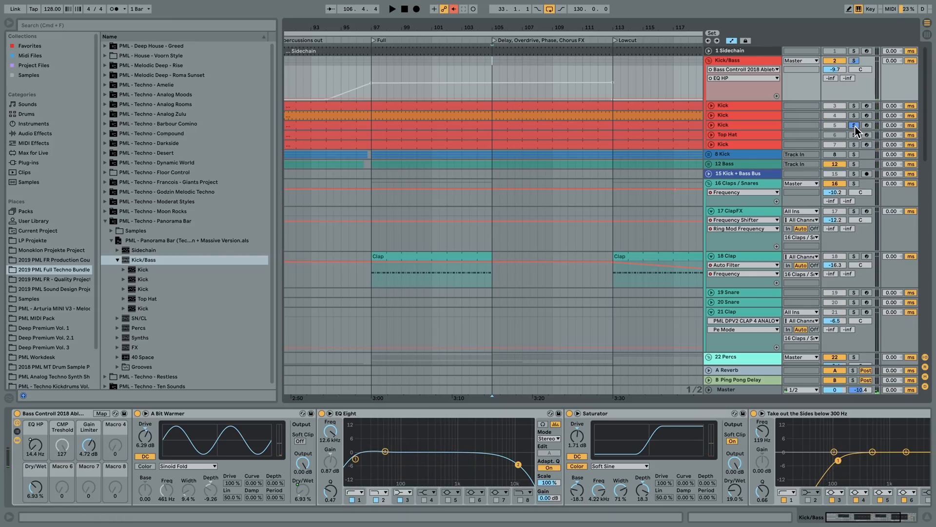
key(space)
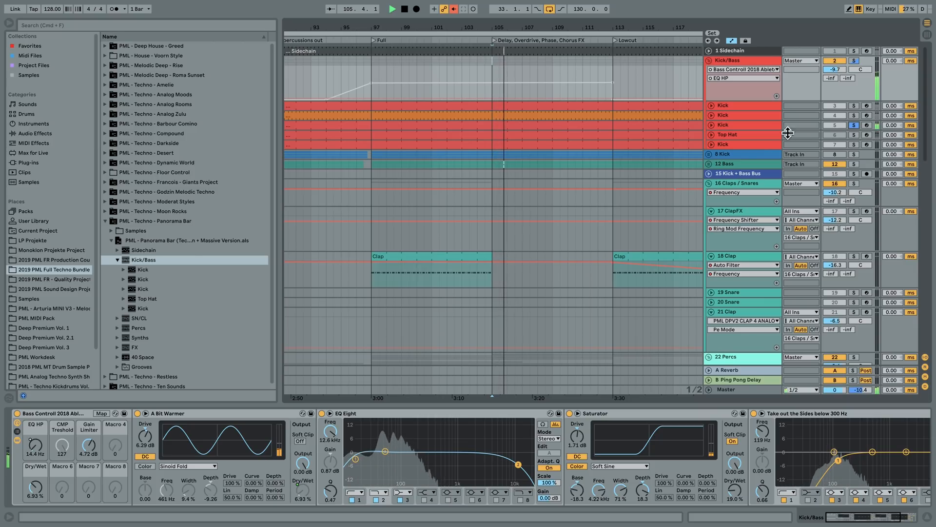
click(764, 123)
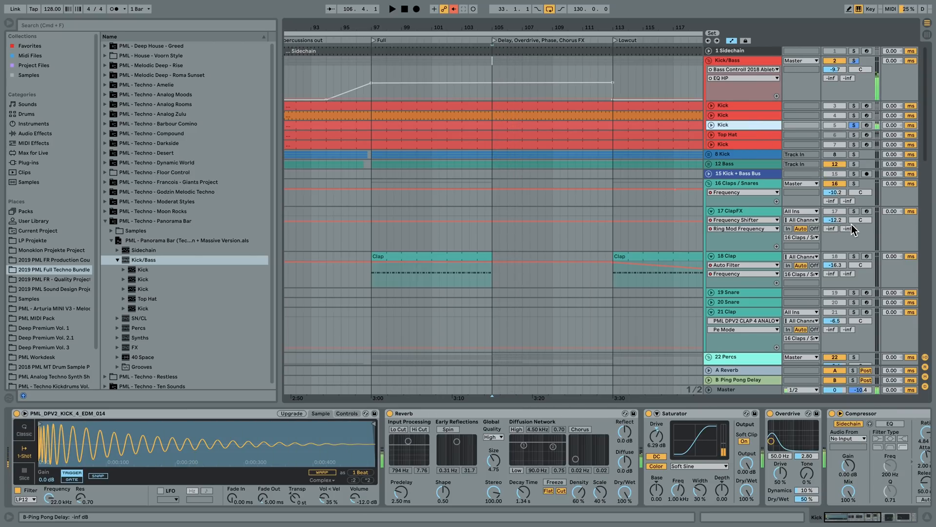
Unfold the 12 Bass group, solo 14 Reverb Kick for playback from bar 105, and clear the solo.
click(709, 164)
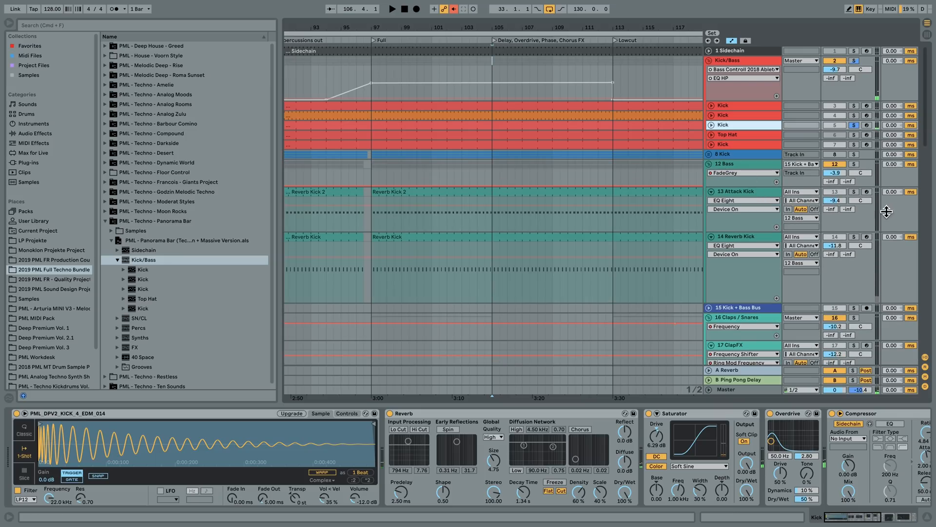
click(854, 236)
key(space)
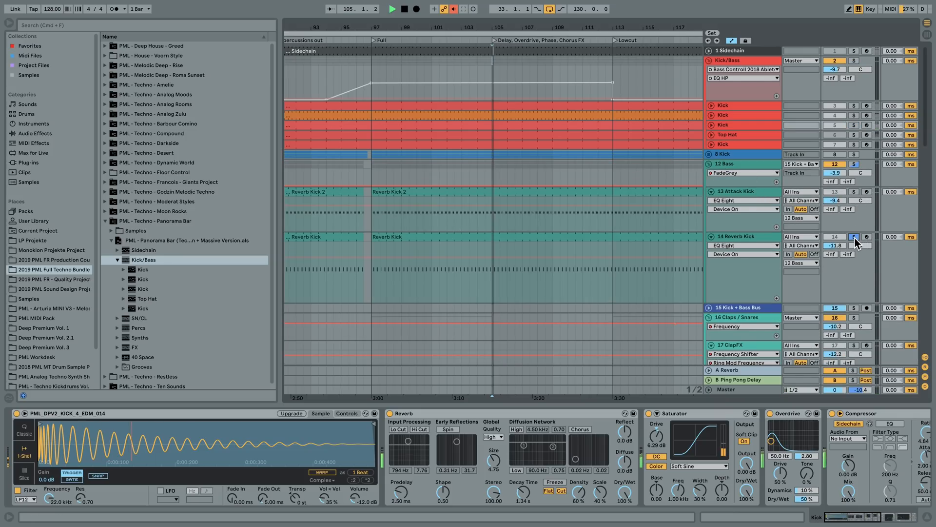
click(854, 236)
key(space)
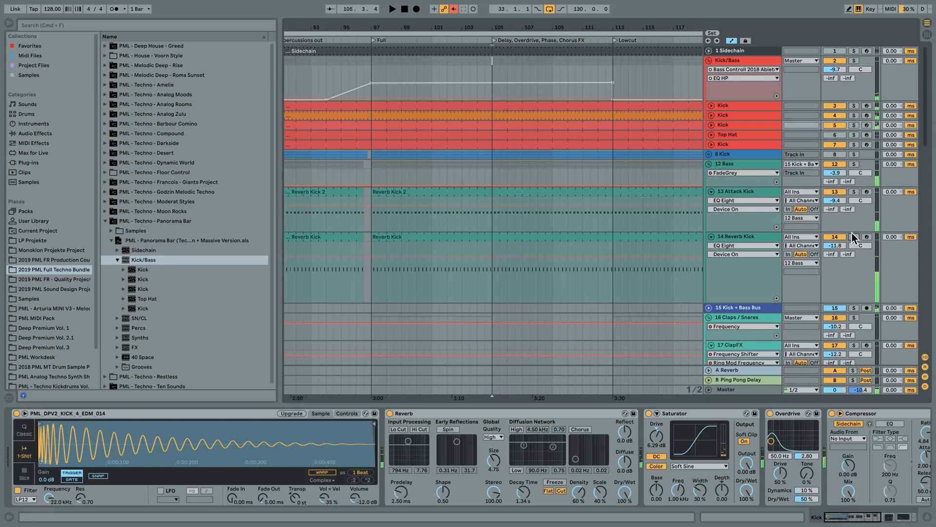
Switch off the third Kick track in the Kick/Bass group and select it.
drag(836, 120, 836, 126)
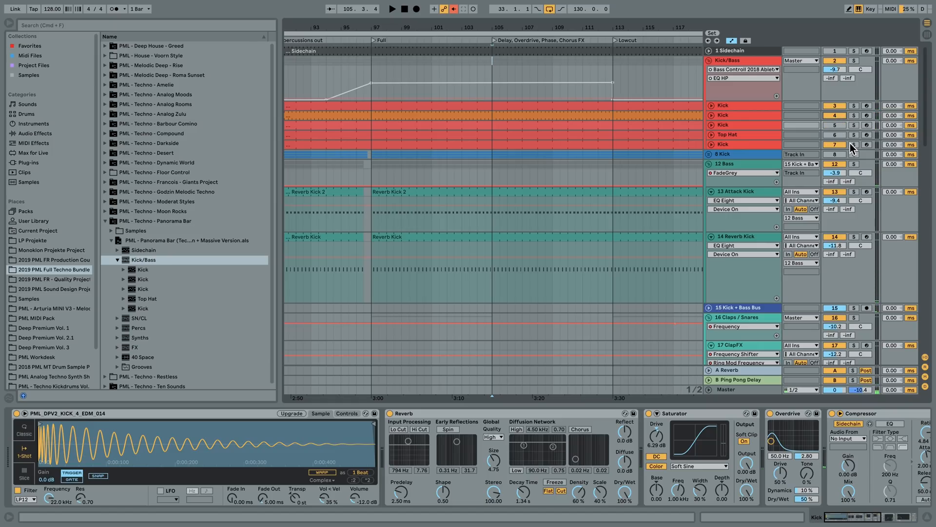
click(766, 128)
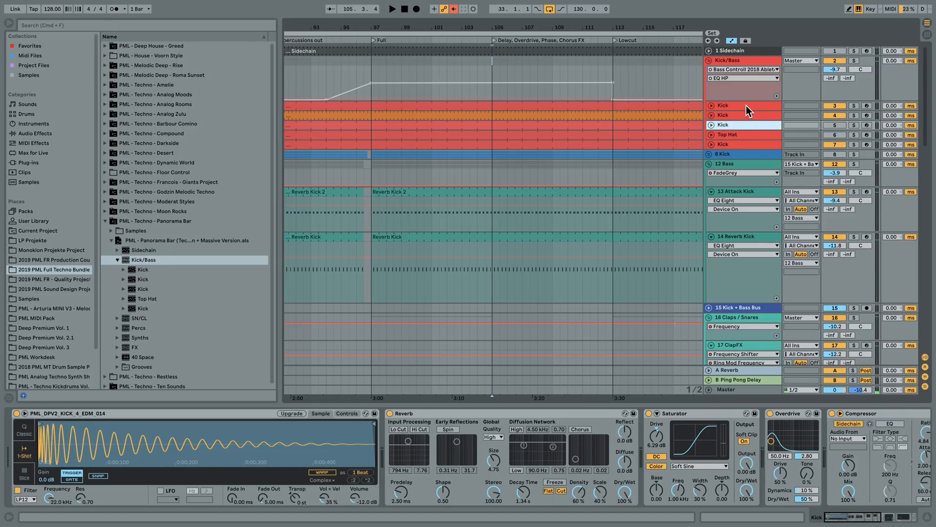
Solo the first Kick track in the Kick/Bass group, play it from bar 105, and show its devices.
click(747, 106)
click(853, 106)
key(space)
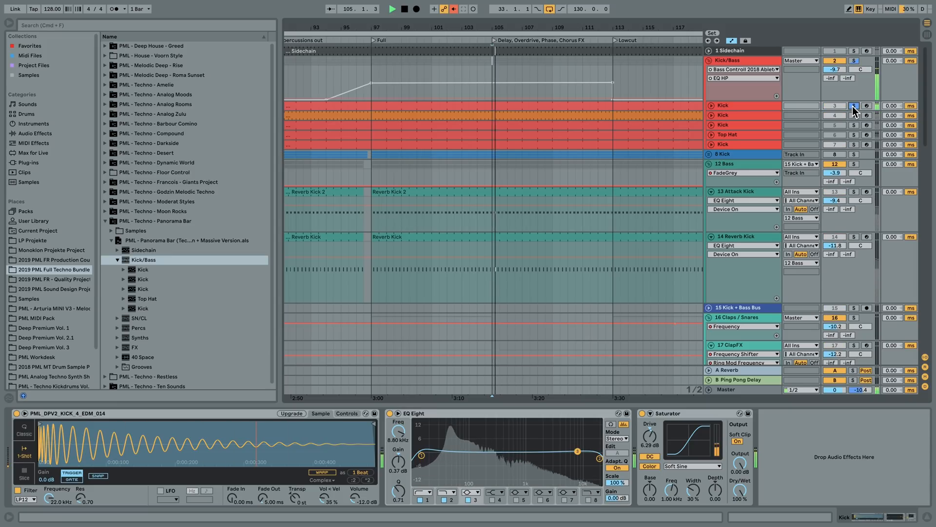
key(space)
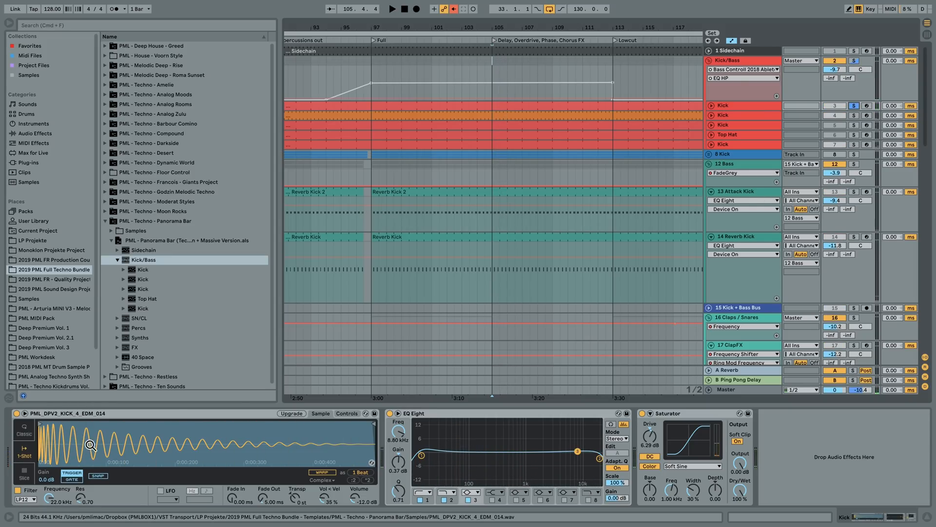
Show the devices of the second Kick track in the Kick/Bass group and play it soloed from bar 105.
click(764, 115)
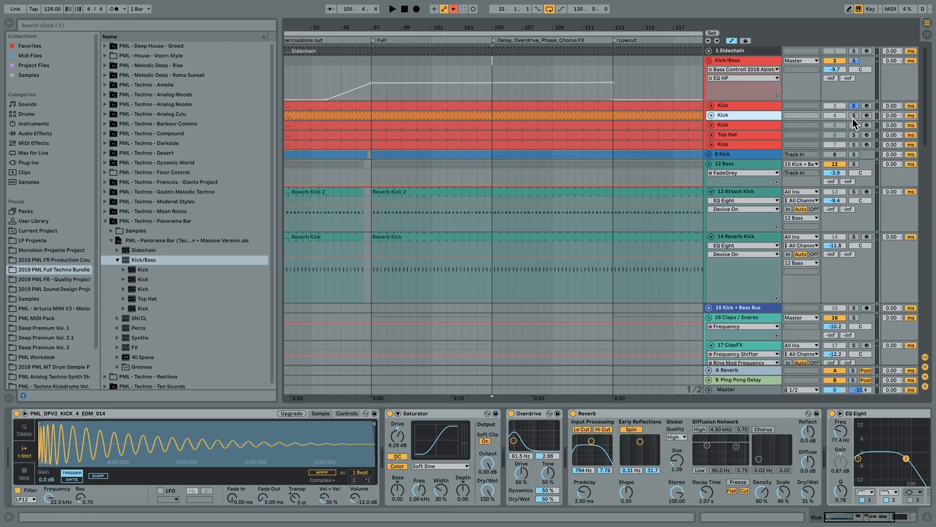
click(854, 115)
key(space)
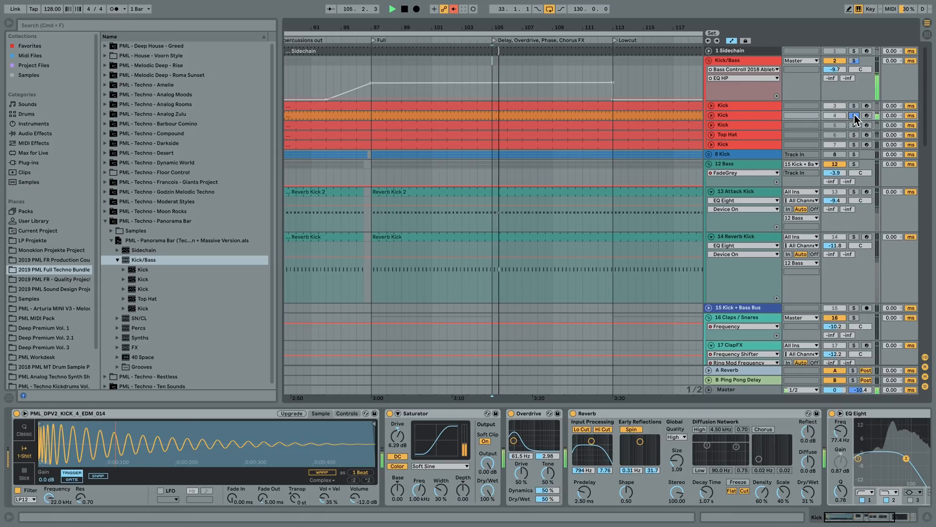
key(space)
Unfold the second Kick track and set its volume to -18.9 dB during playback.
click(711, 115)
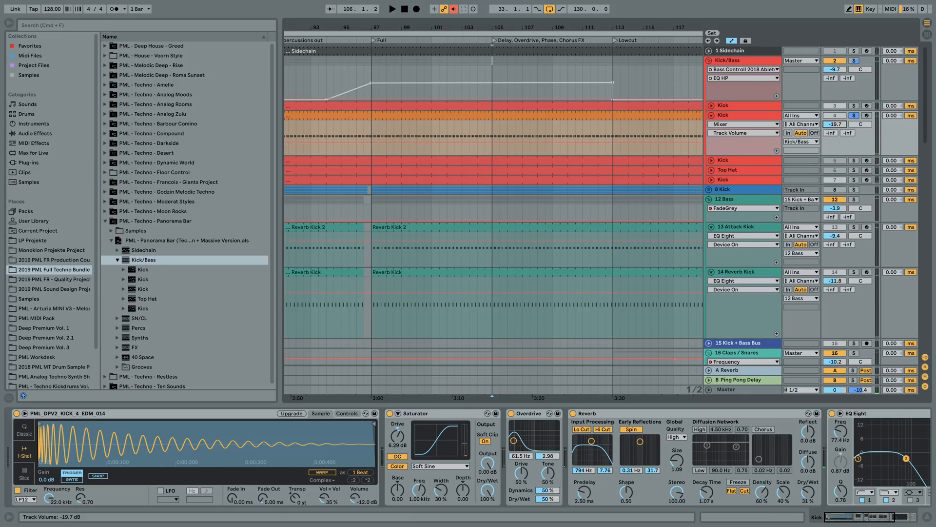
key(space)
drag(832, 124, 837, 126)
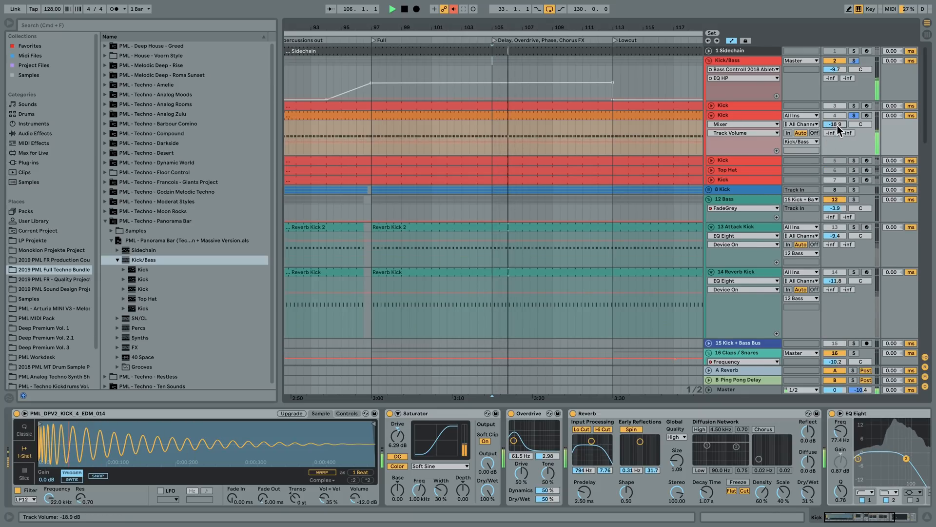
key(space)
Unfold the last Kick track in the Kick/Bass group, play it soloed, set its volume to -17.5 dB, and clear the solo.
click(712, 180)
click(855, 180)
key(space)
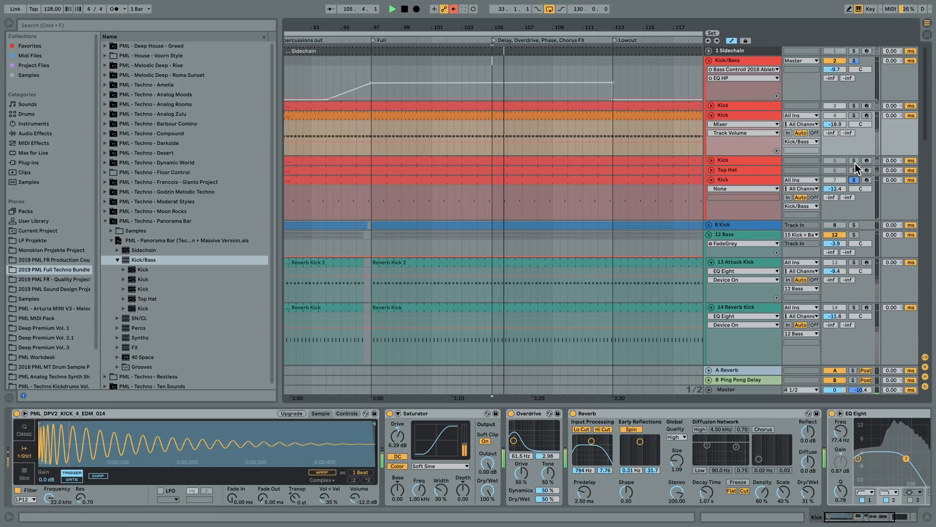
key(space)
click(835, 189)
click(855, 180)
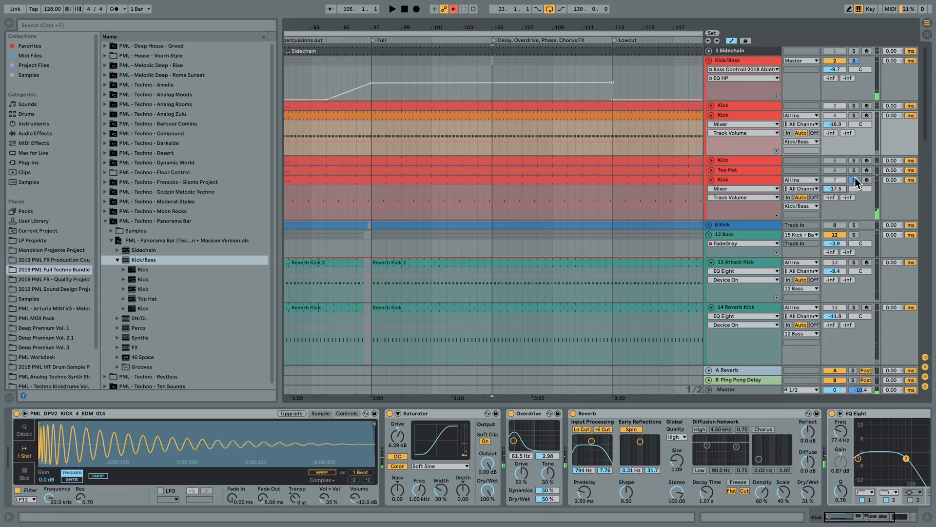
Play the full mix from bar 105 and lower the last Kick track's volume to -28.0 dB.
key(space)
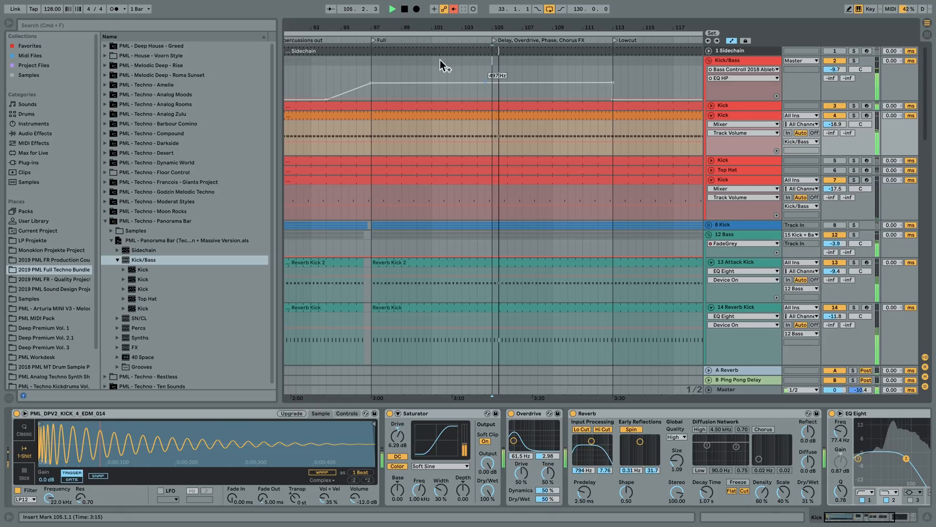
drag(503, 22, 464, 26)
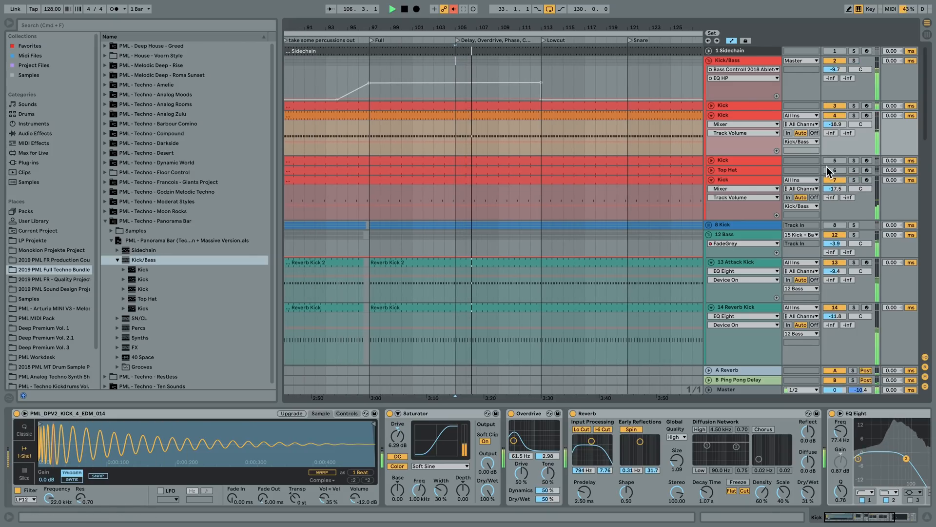
drag(835, 188, 836, 198)
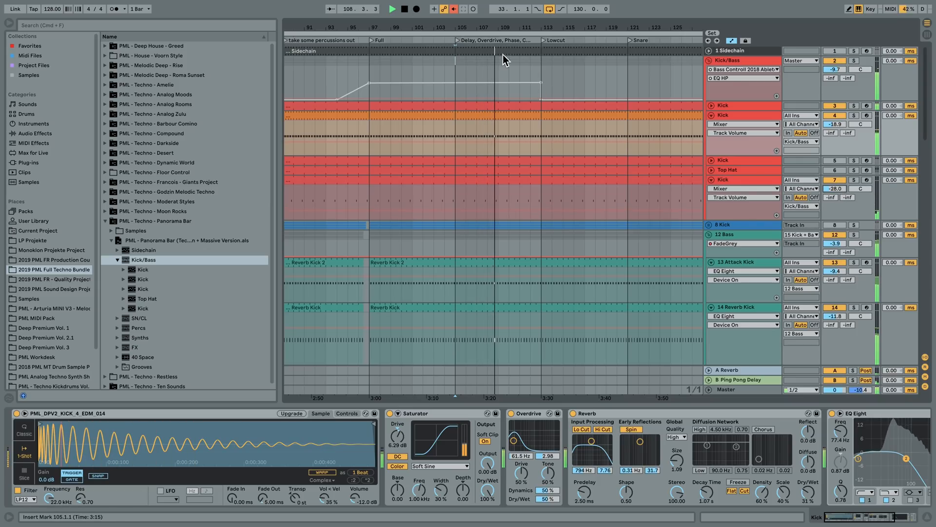
Continue playback from the Full marker and lower the Kick/Bass group's volume to -13.8 dB.
drag(481, 31, 479, 58)
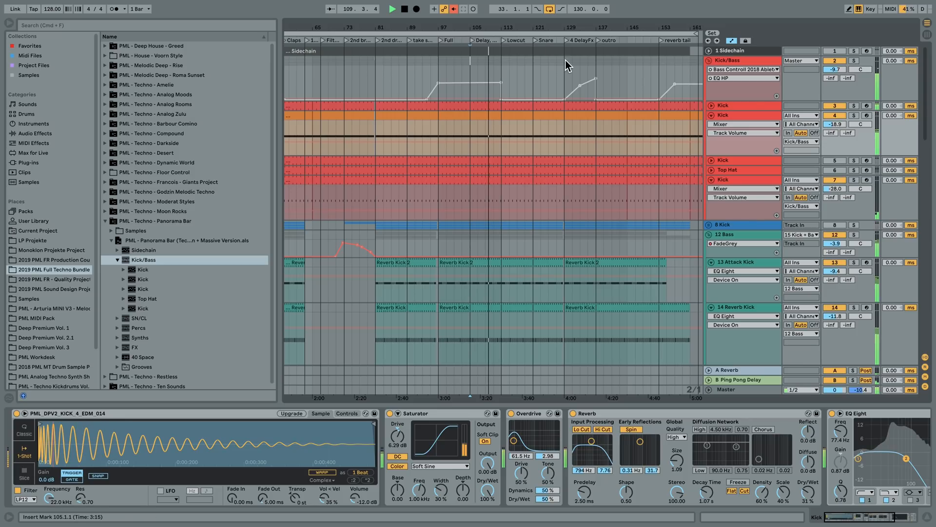
click(440, 39)
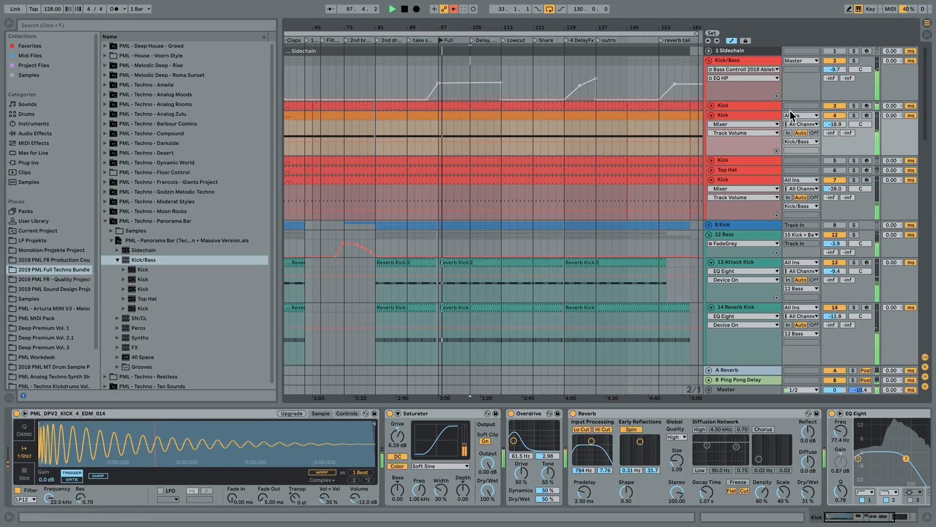
drag(835, 69, 835, 90)
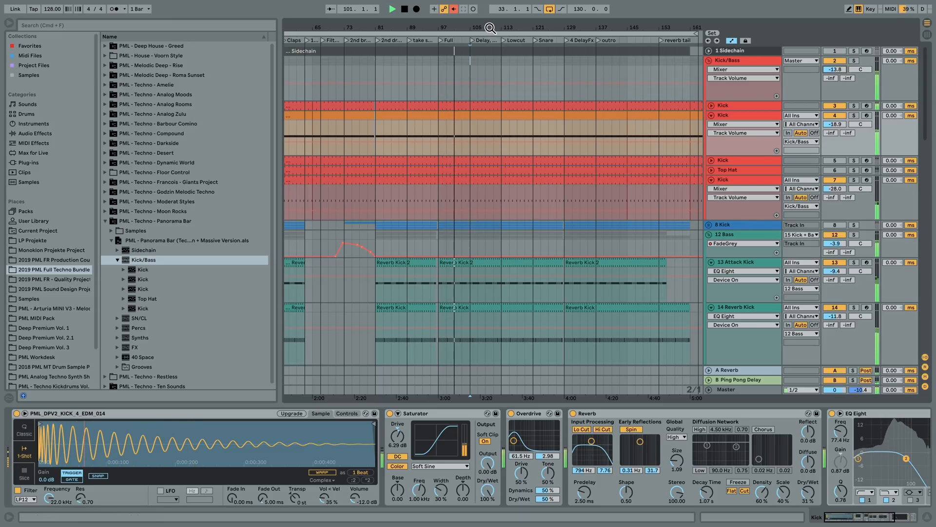
Fold the Kick/Bass group and compare it with the 8 Kick group by activating them alternately, ending with Kick/Bass active.
scroll(507, 43, down, 2)
click(709, 60)
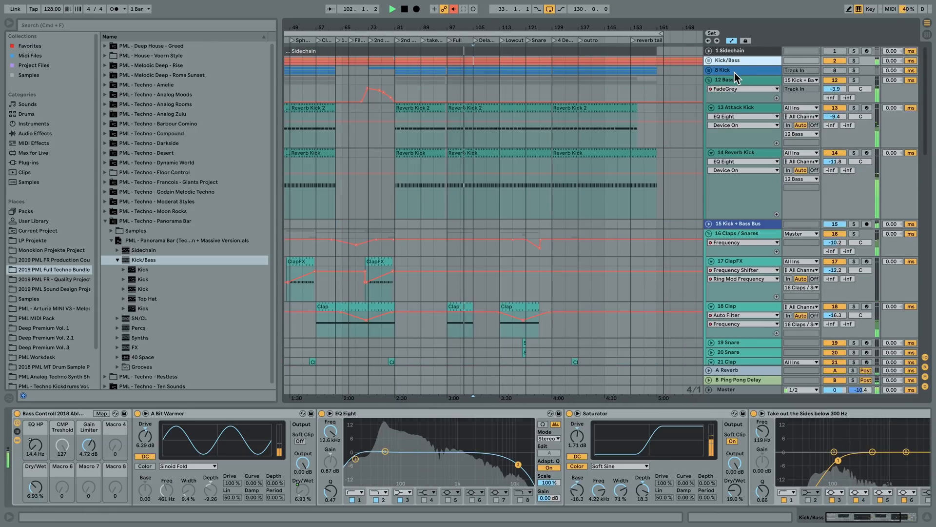
click(835, 70)
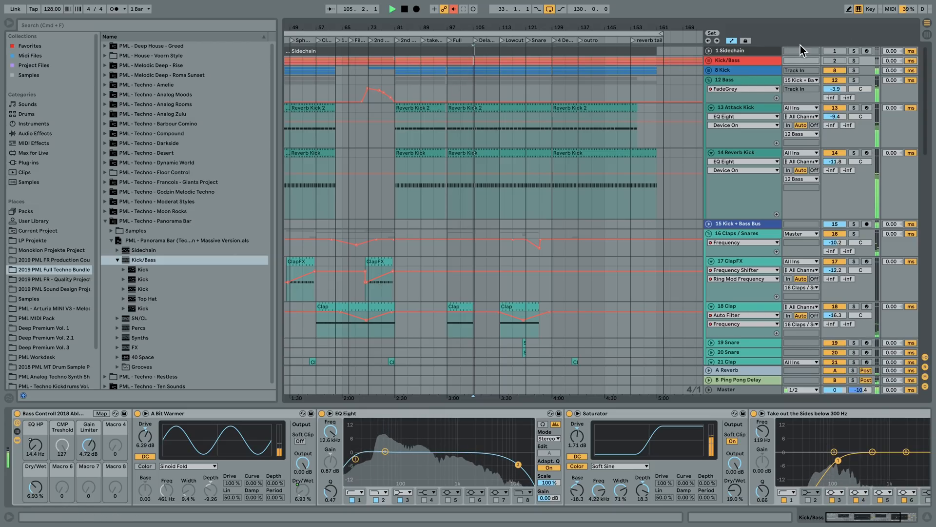
click(841, 71)
click(841, 61)
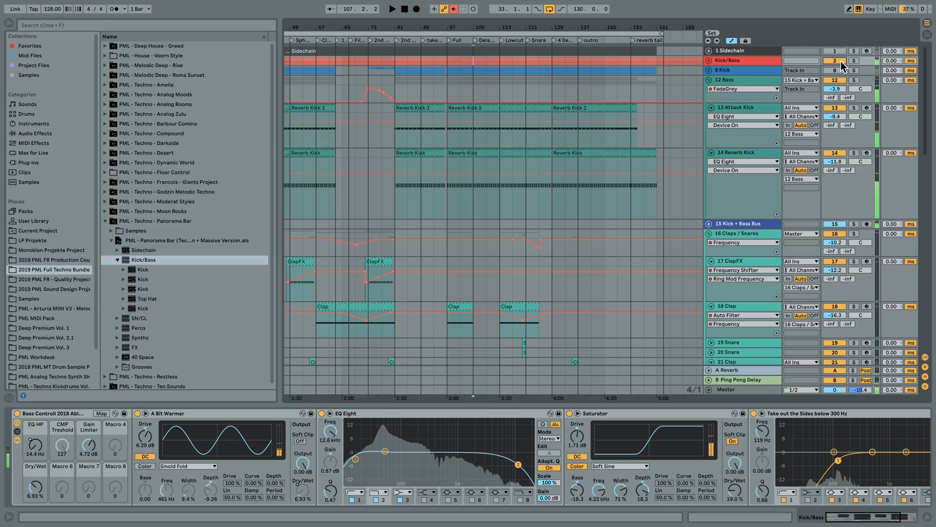
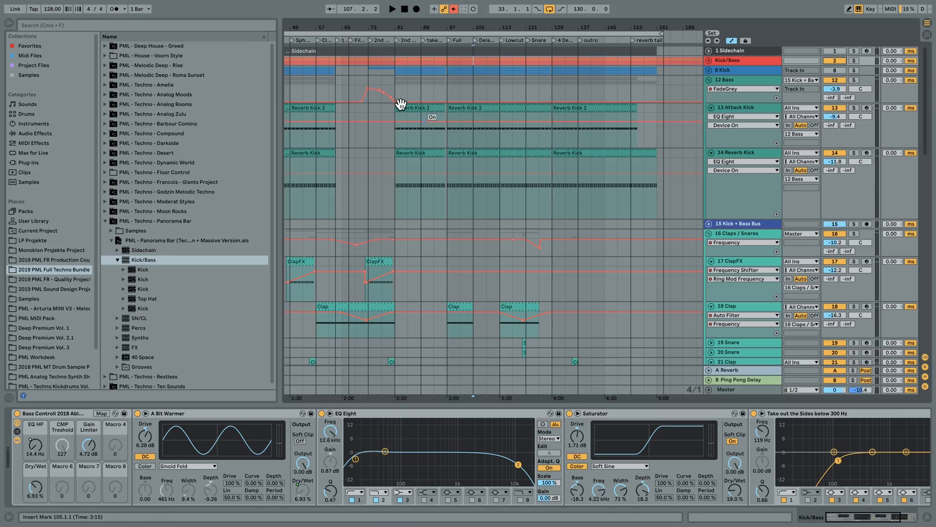
Widen the browser's sidebar and look through the sample pack folders under Places.
drag(408, 28, 501, 26)
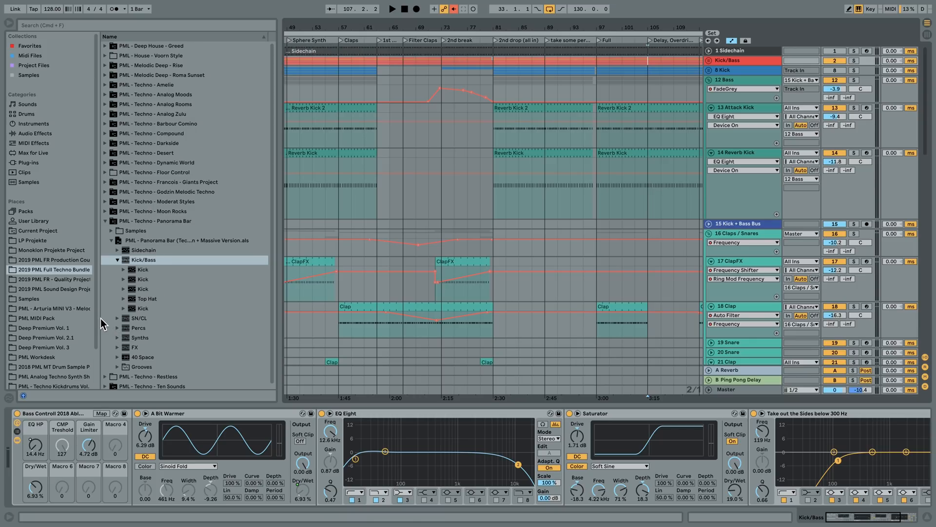
drag(100, 319, 116, 325)
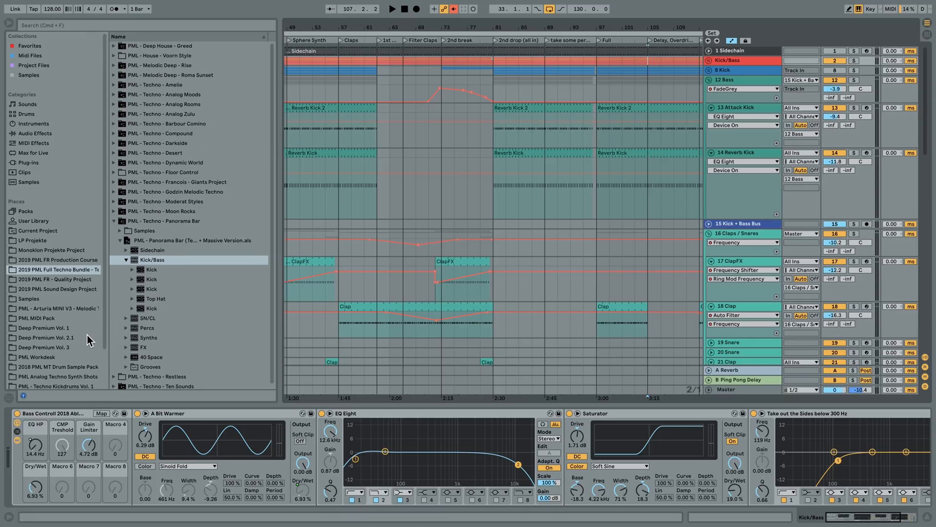
scroll(84, 340, down, 2)
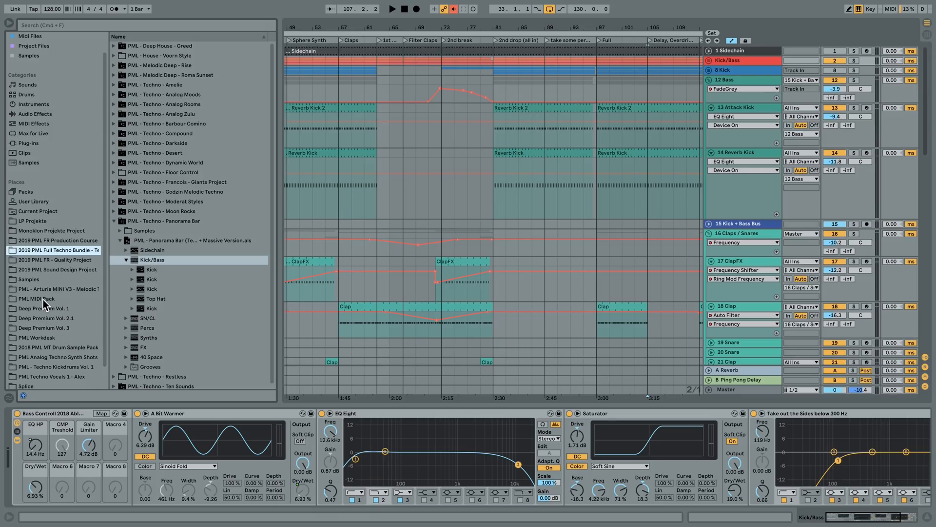
scroll(46, 305, up, 2)
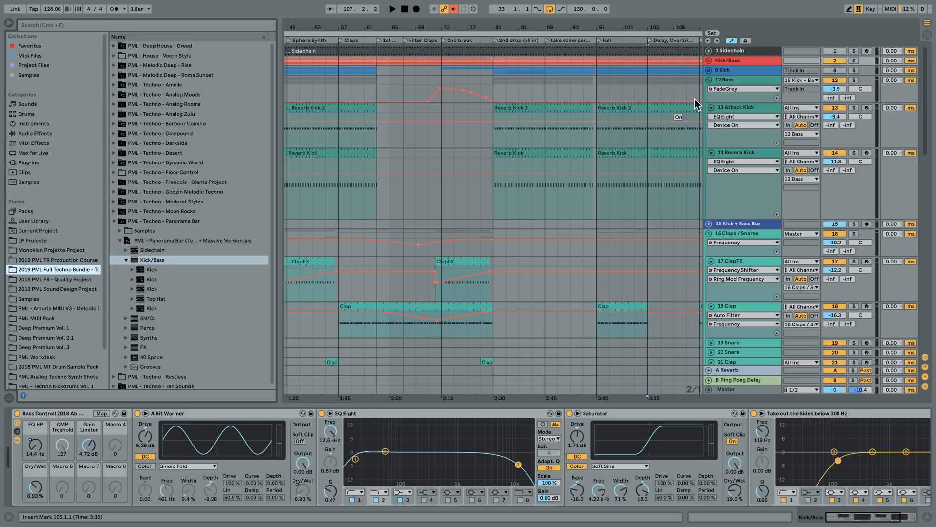
Switch off the Kick/Bass group, reactivate the 8 Kick group, and fold the 12 Bass group.
click(839, 60)
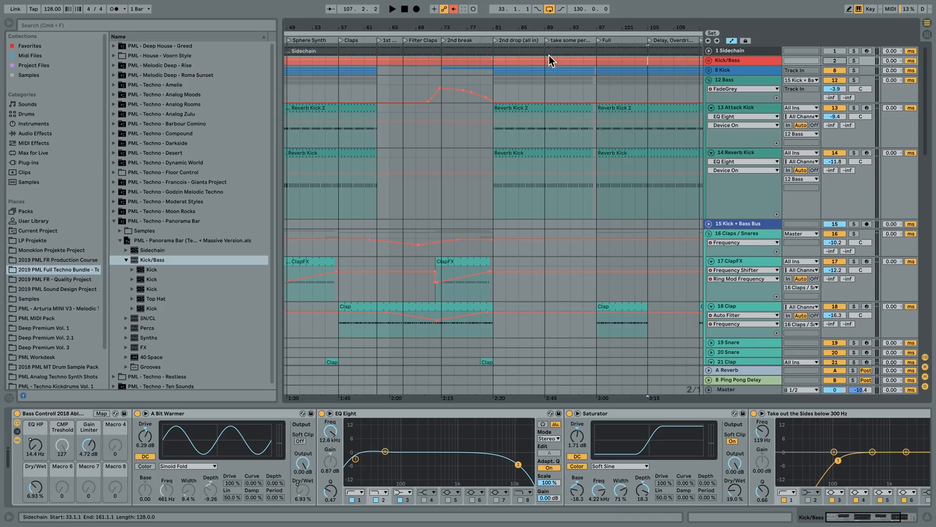
drag(550, 27, 645, 142)
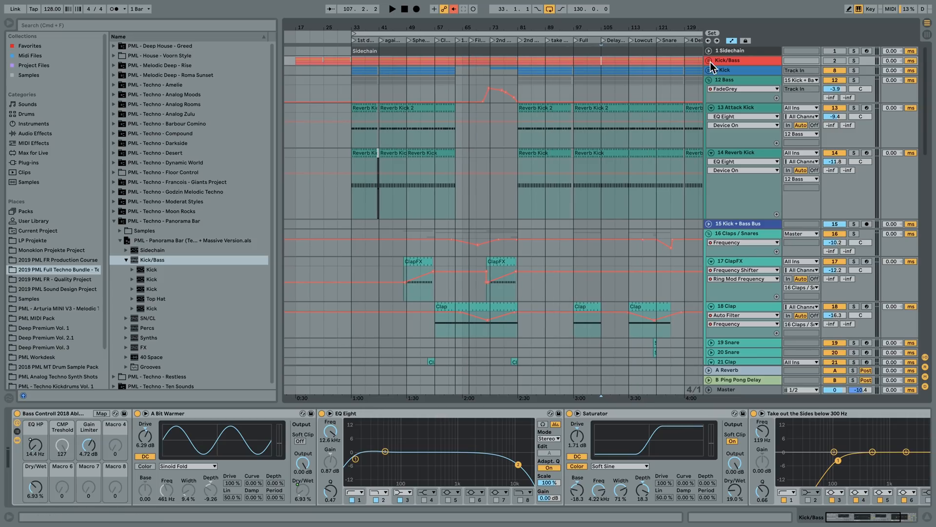
click(708, 81)
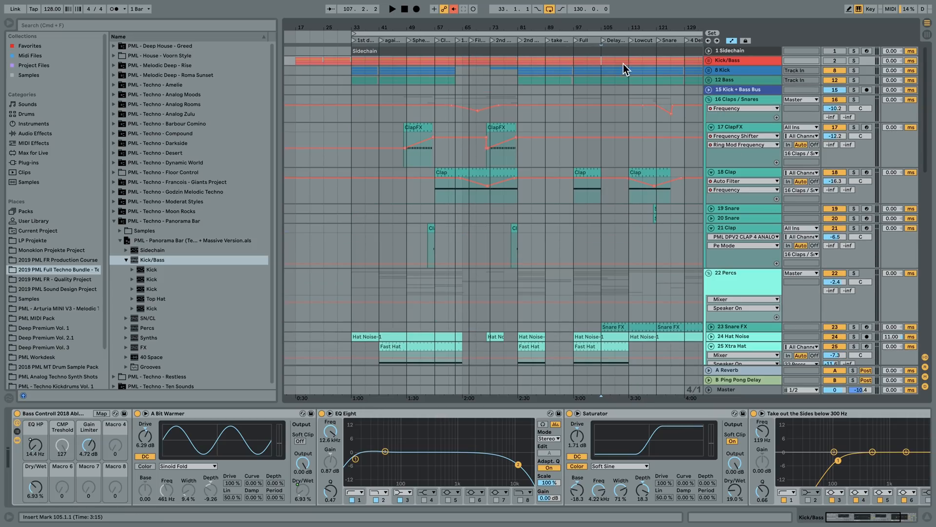
Unfold the 23 Snare FX track and place the insert marker at bar 105 on it to show its devices.
drag(592, 26, 497, 19)
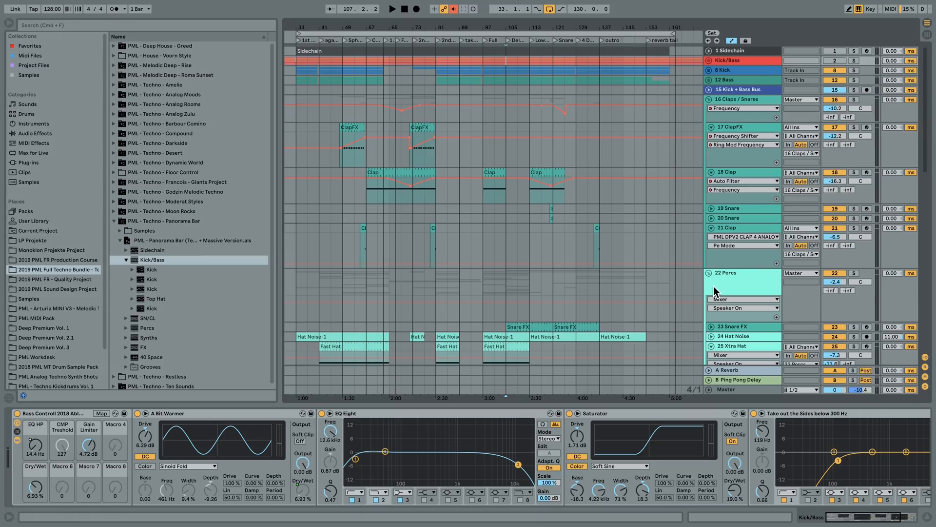
scroll(668, 294, down, 3)
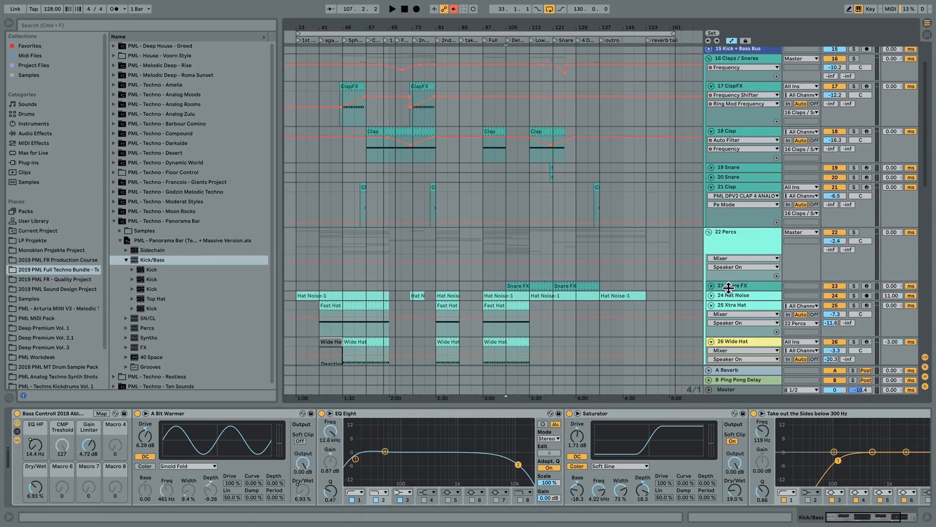
click(713, 286)
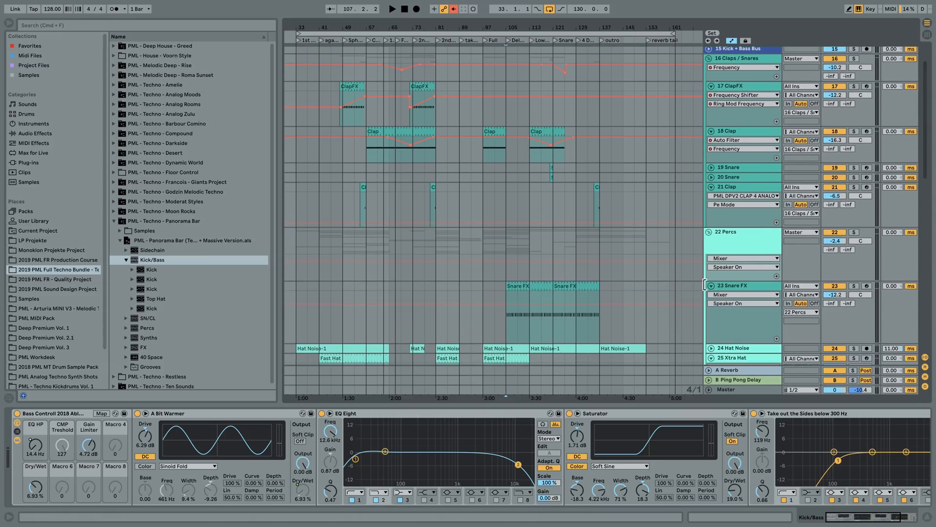
click(525, 293)
click(508, 295)
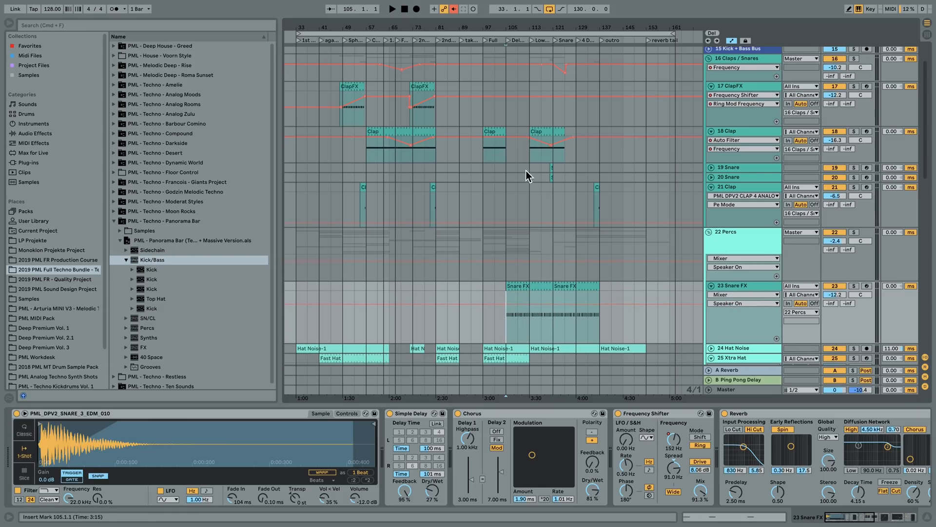
drag(524, 27, 524, 54)
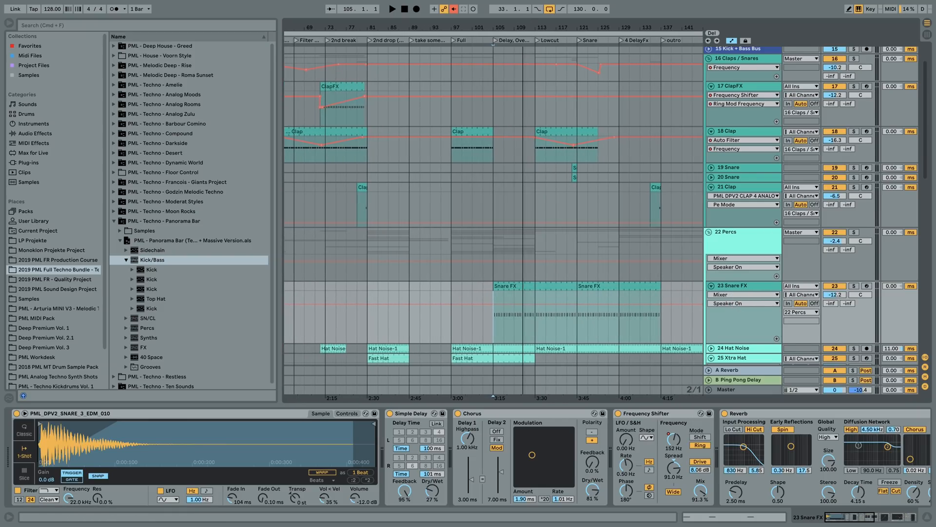
Show the Frequency Shifter's Ring Mod Frequency automation on the 23 Snare FX track.
click(754, 293)
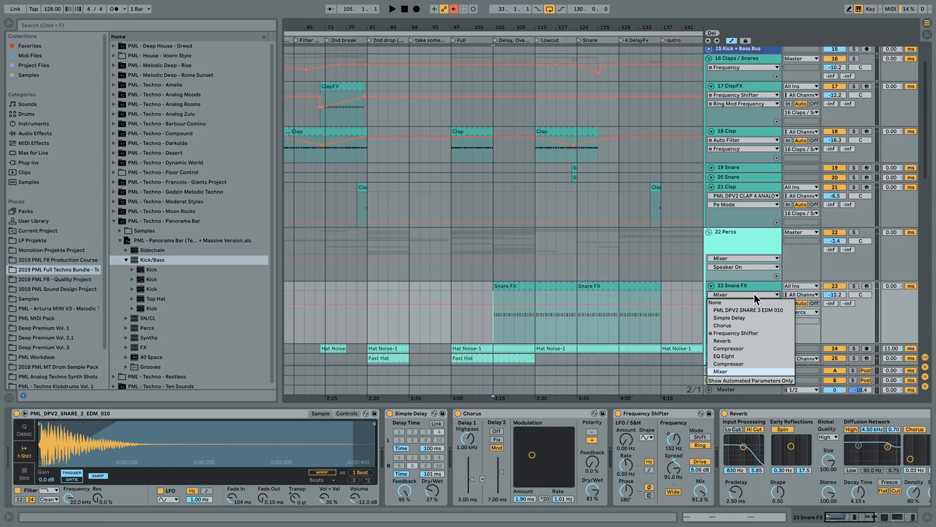
click(757, 333)
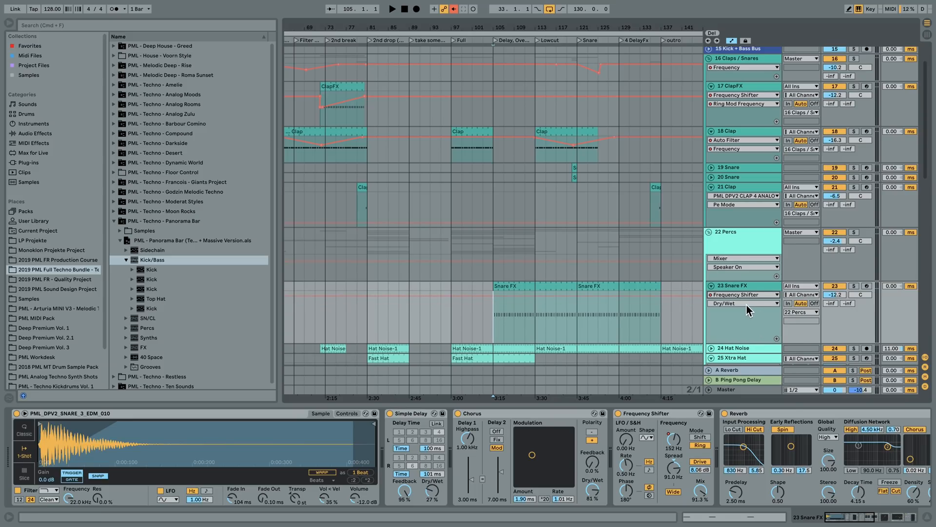
click(747, 304)
click(738, 343)
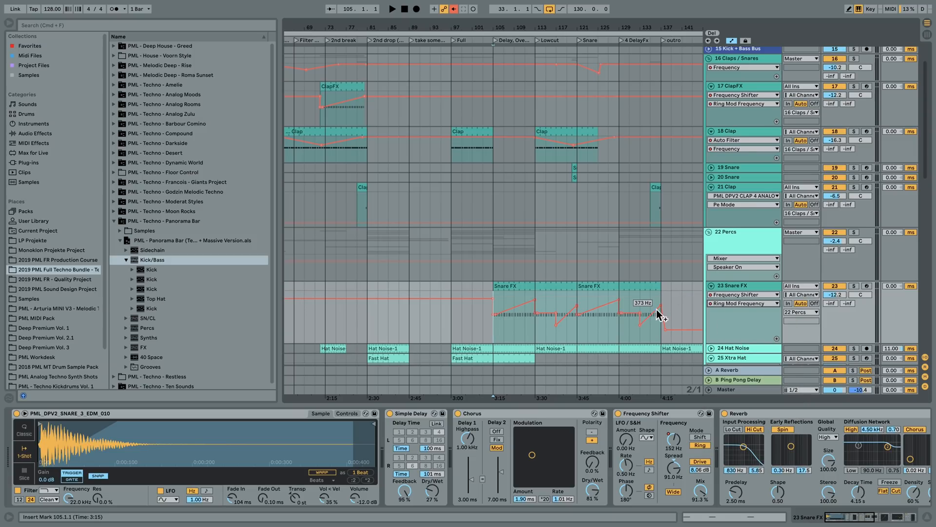
Select the first Snare FX clip, solo 23 Snare FX, and play it from bar 105.
click(497, 291)
click(854, 286)
key(space)
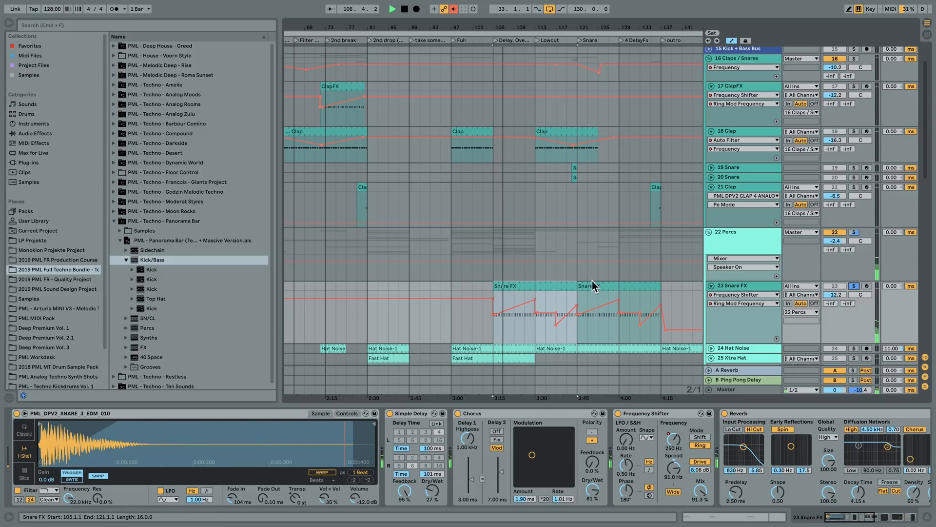
key(space)
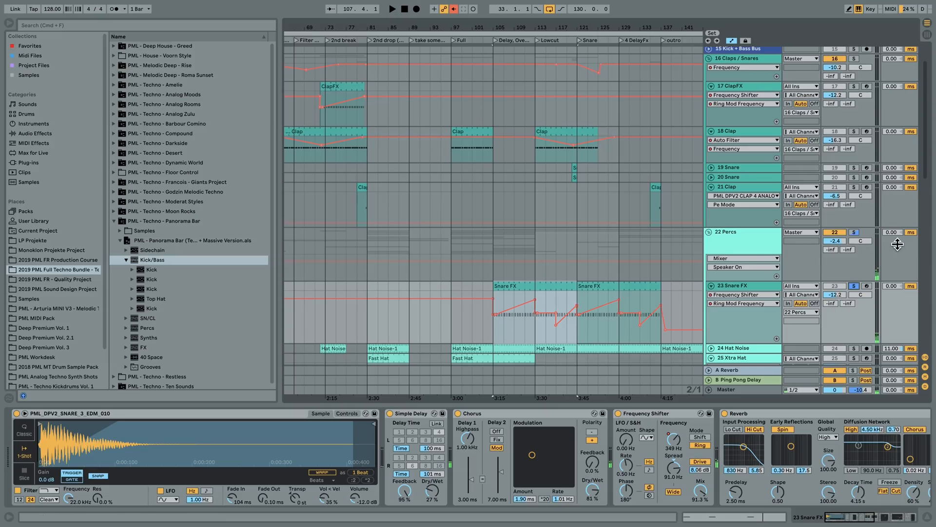
Unsolo the 23 Snare FX track and play the full arrangement from bar 105, with the timeline focused on the Snare FX clip.
click(854, 288)
key(space)
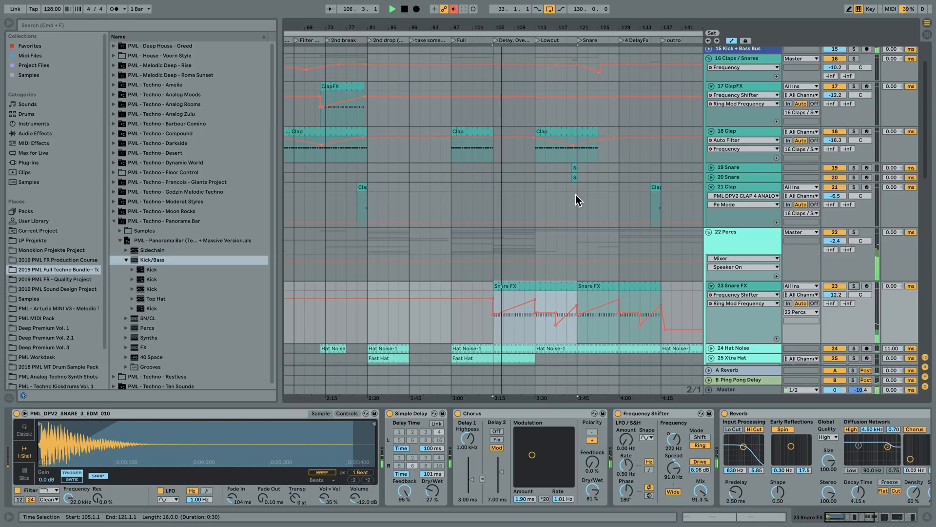
drag(508, 29, 476, 74)
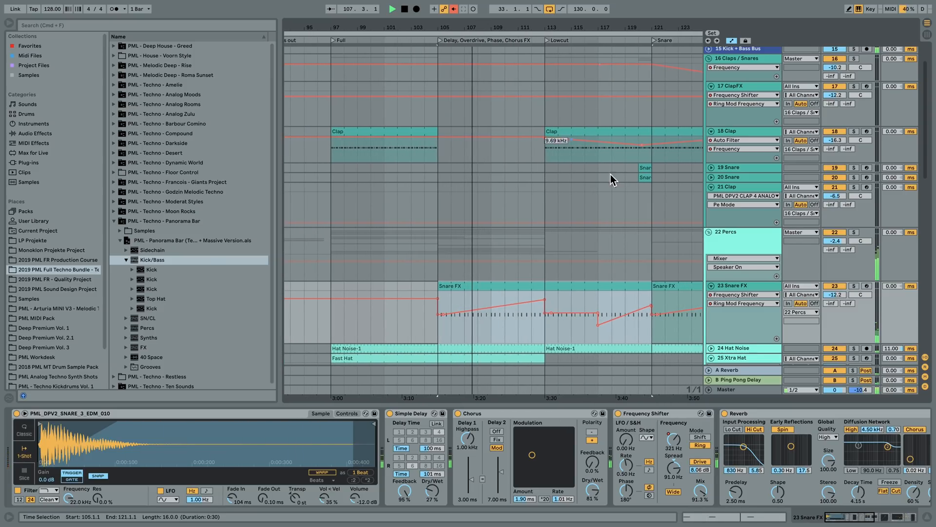
scroll(627, 197, down, 6)
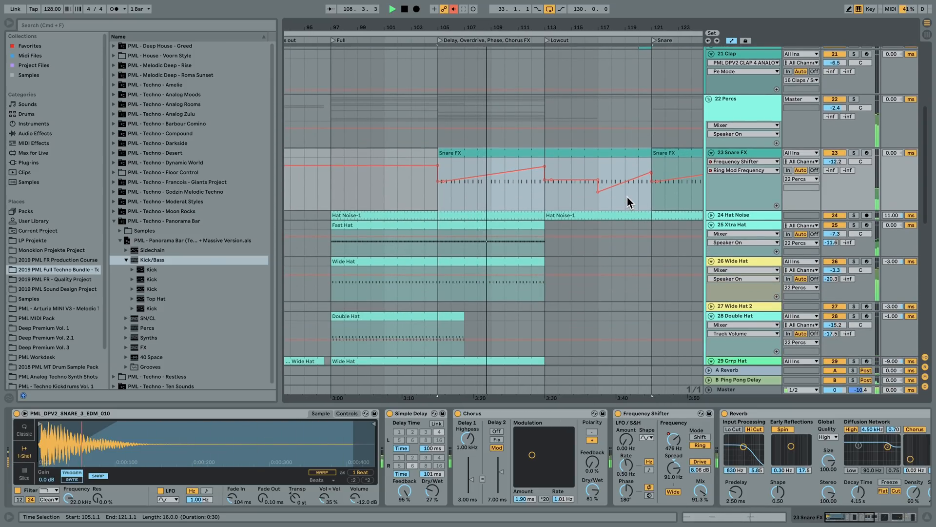
key(space)
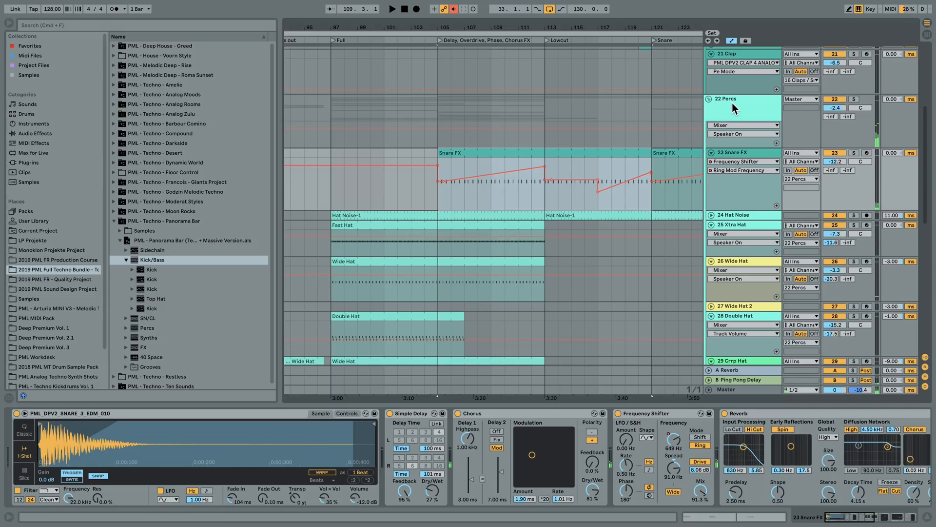
Solo the 22 Percs group, play it from bar 105, and show its FR DJ Deck Control2 Reverb automation.
click(734, 101)
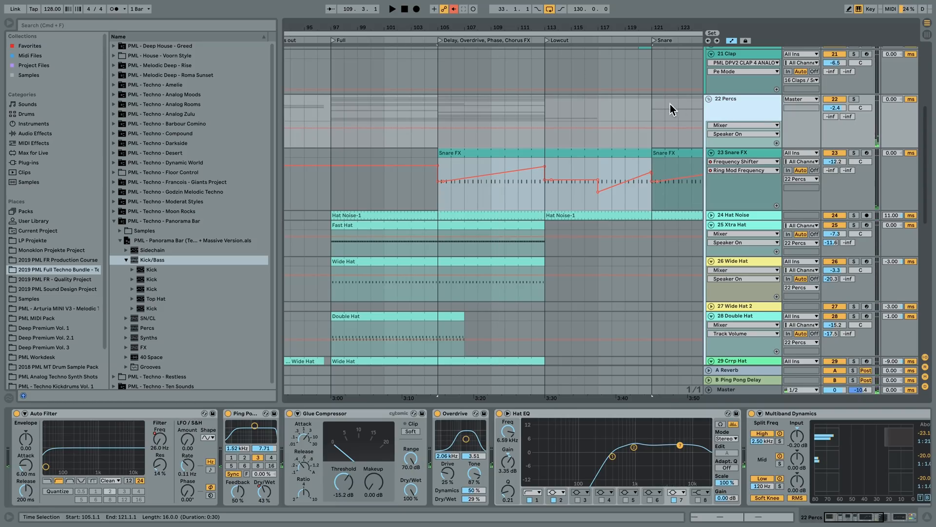
drag(837, 517, 868, 516)
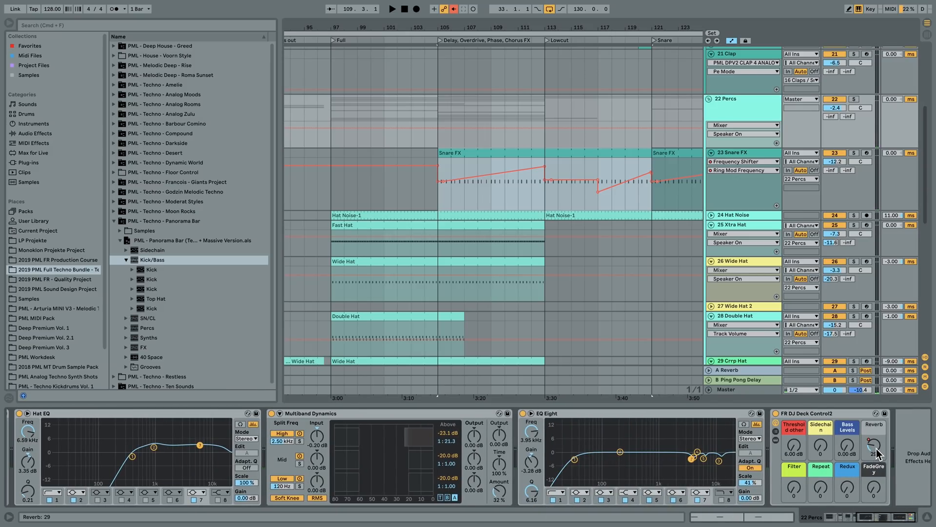
key(space)
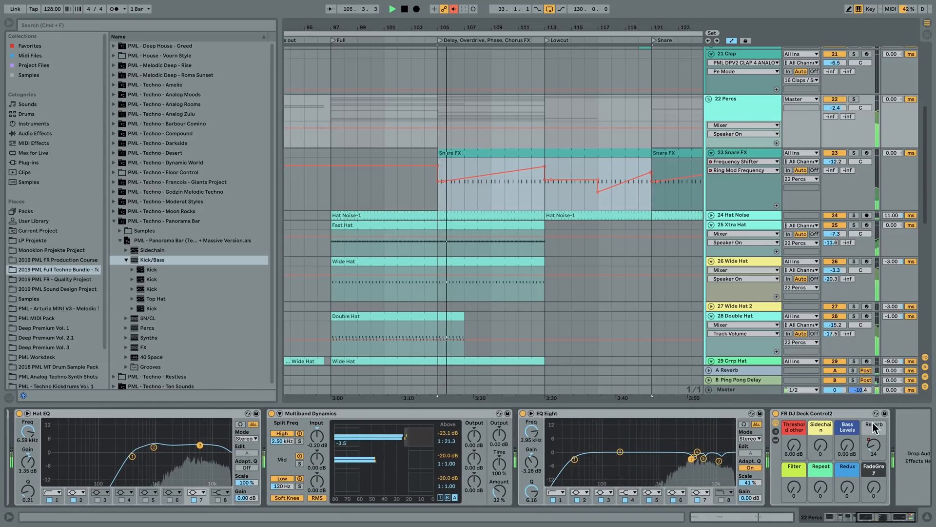
click(854, 99)
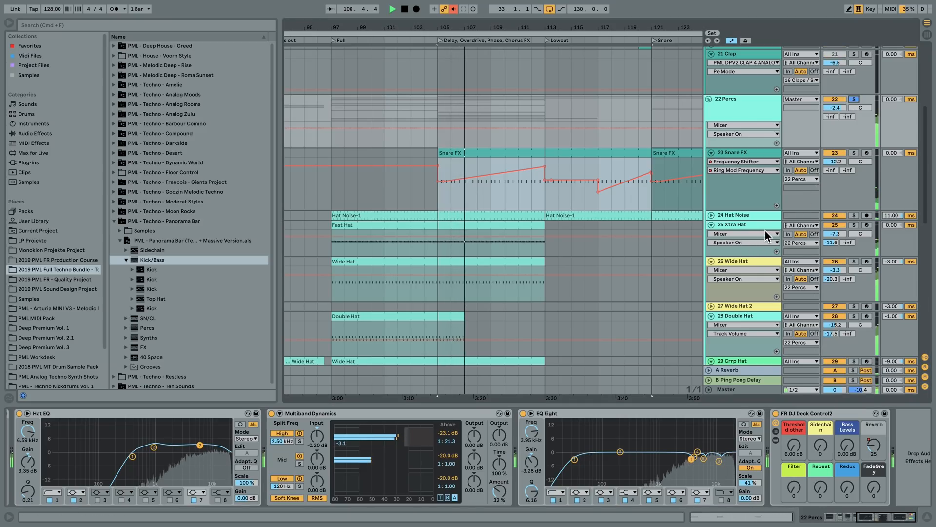
mouse_move(874, 446)
mouse_down()
mouse_move(874, 417)
mouse_move(873, 457)
mouse_up()
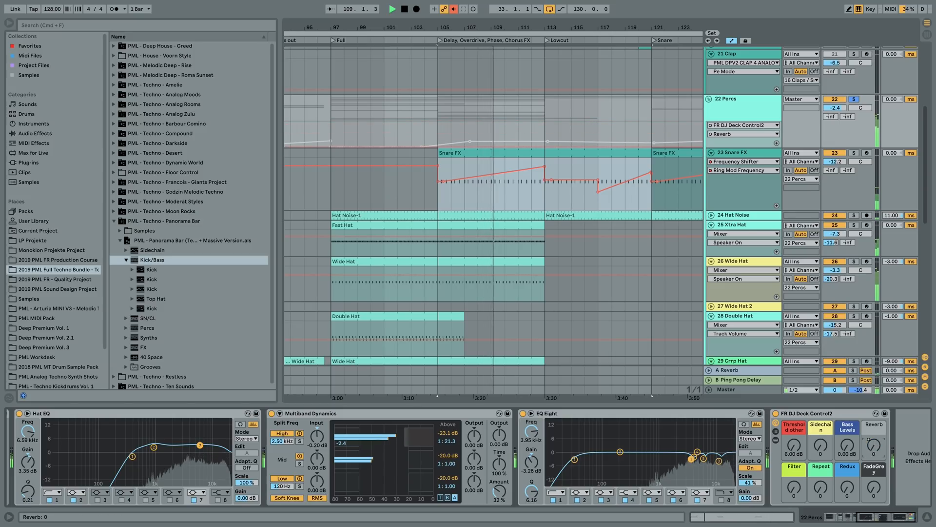
key(space)
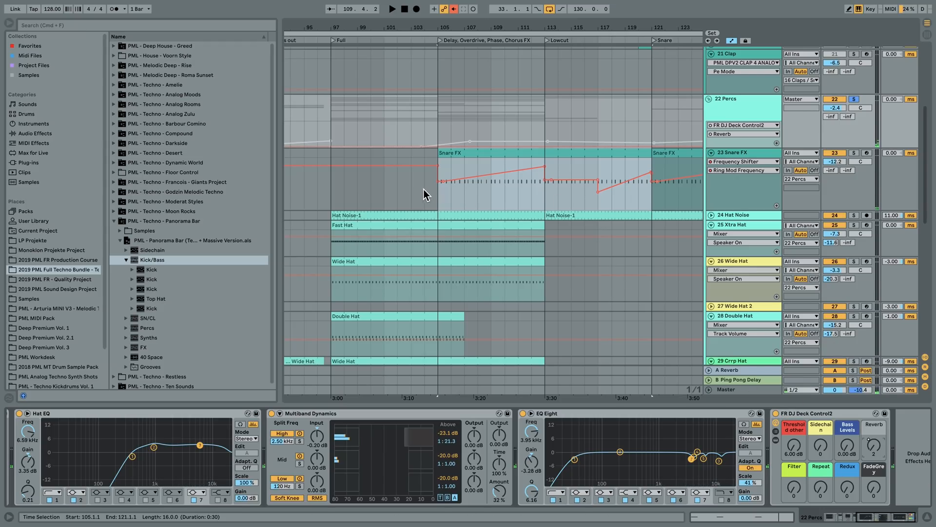
Select the first Snare FX clip, solo its track, and play from bar 105 with its devices shown.
click(468, 153)
click(853, 153)
key(space)
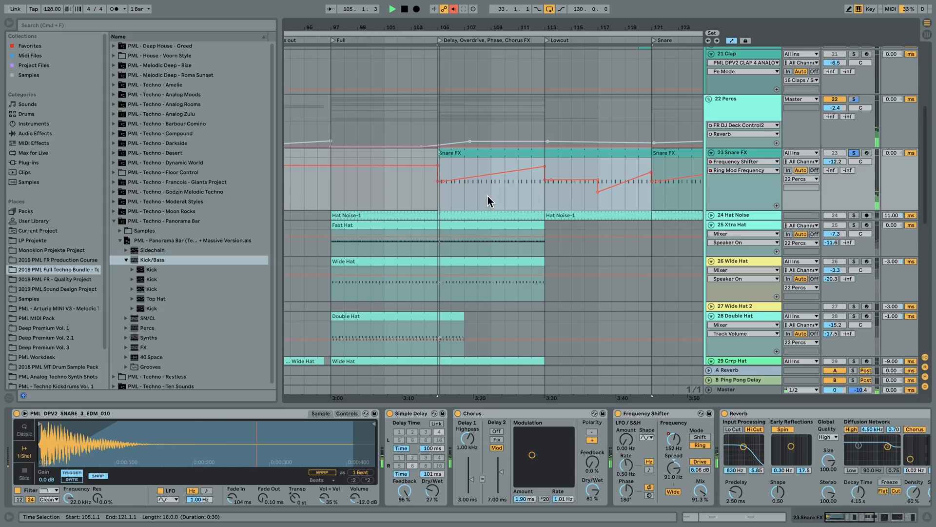
Switch off Simple Delay, Frequency Shifter, Chorus and Reverb on 23 Snare FX during playback, and fold the Reverb device.
click(390, 413)
click(619, 413)
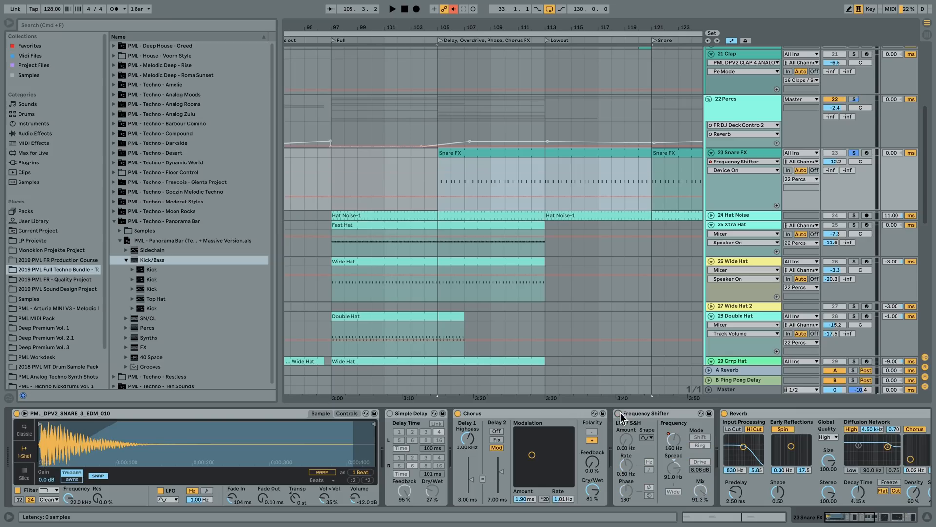
click(458, 414)
key(space)
click(726, 417)
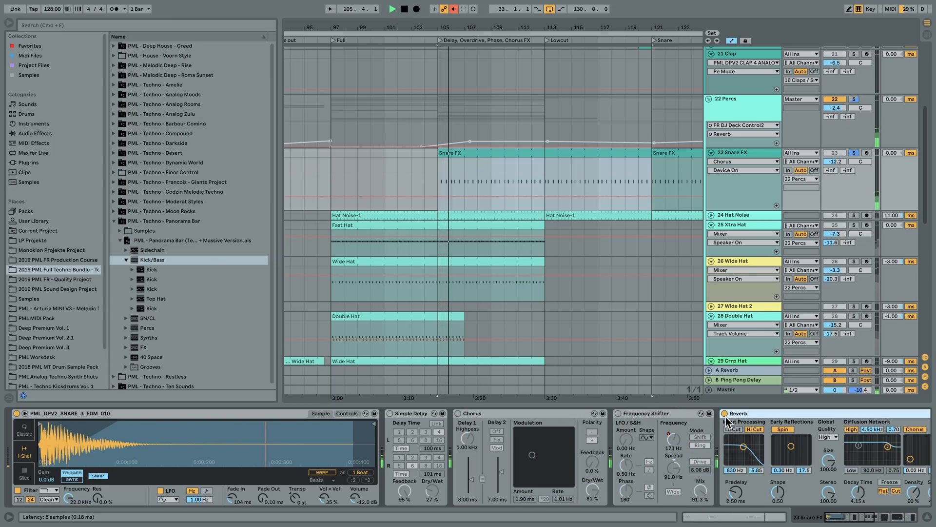
click(725, 413)
double_click(745, 413)
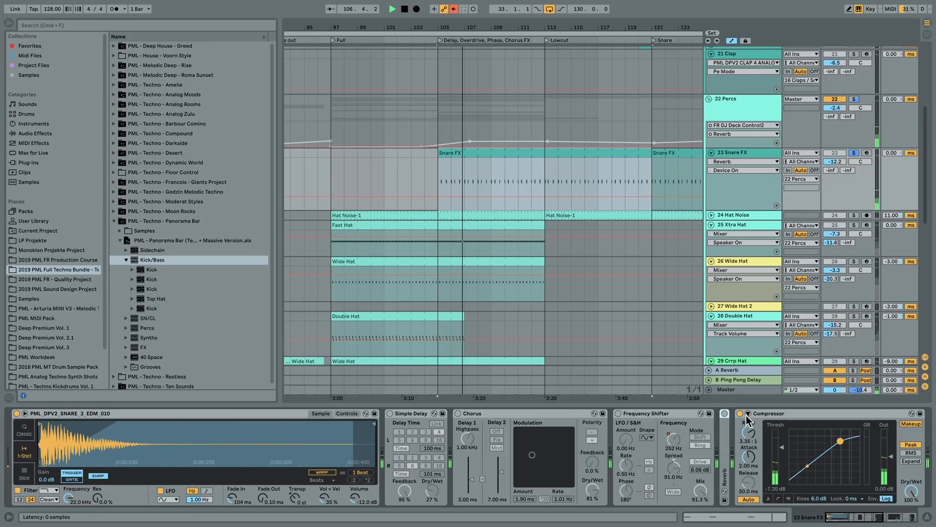
Switch off the EQ Eight on 23 Snare FX, stop playback, and check the device chain from end to start.
click(884, 518)
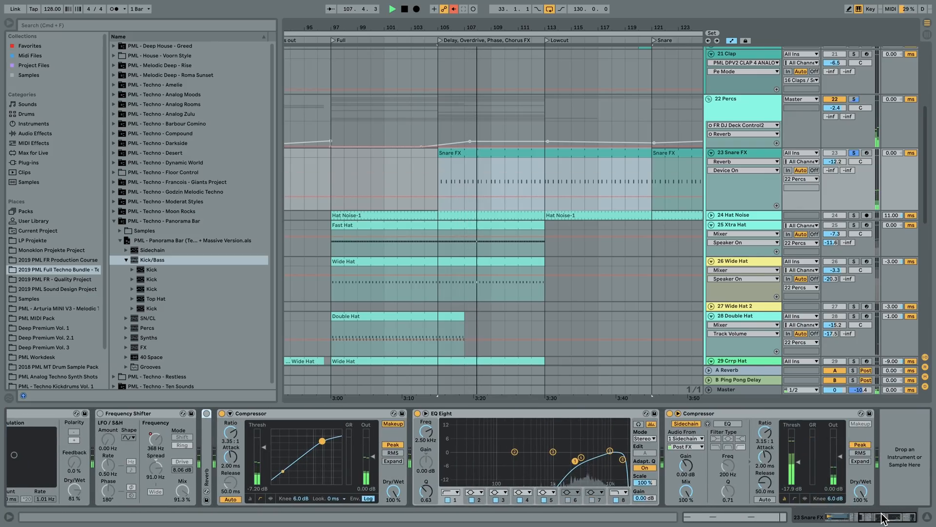
click(418, 413)
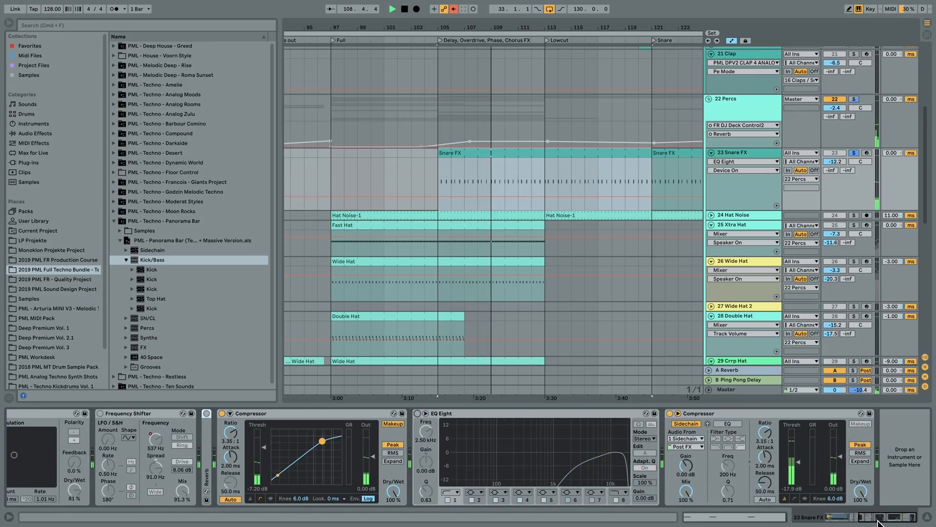
drag(878, 520, 806, 517)
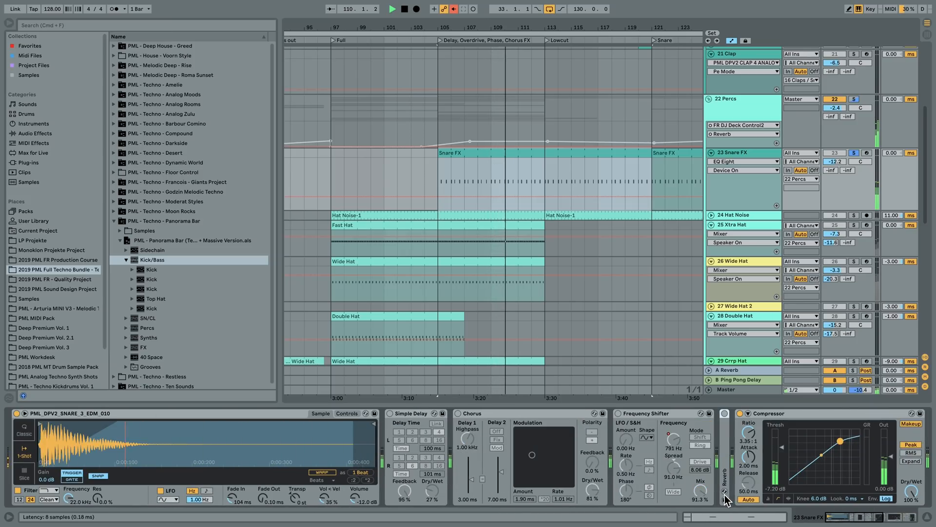
key(space)
drag(839, 517, 885, 522)
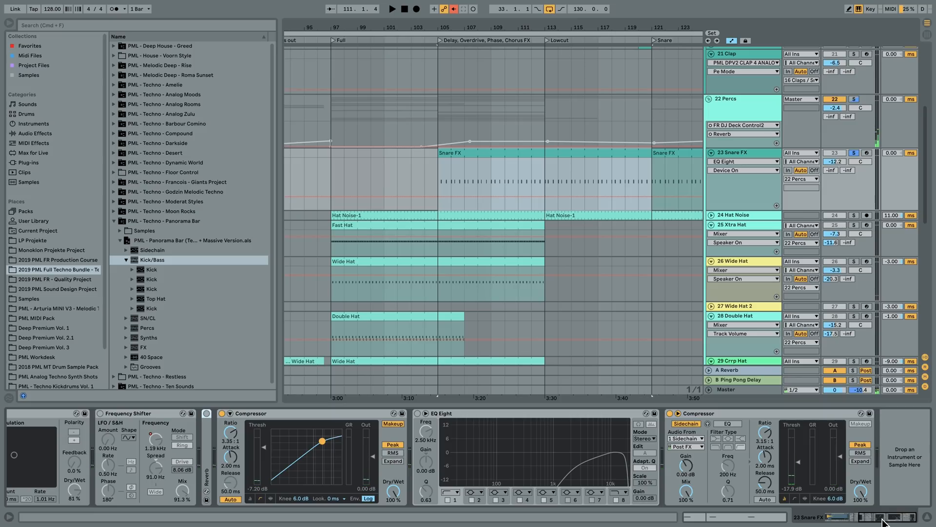
drag(882, 522, 835, 520)
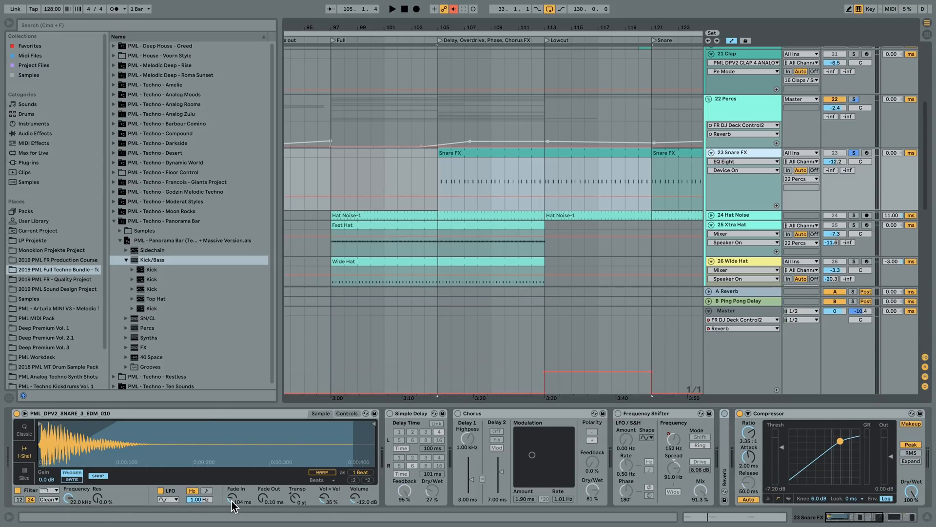
Try the snare sampler's Fade In at its minimum during playback, and restore it to 104 ms.
drag(232, 502, 230, 500)
key(space)
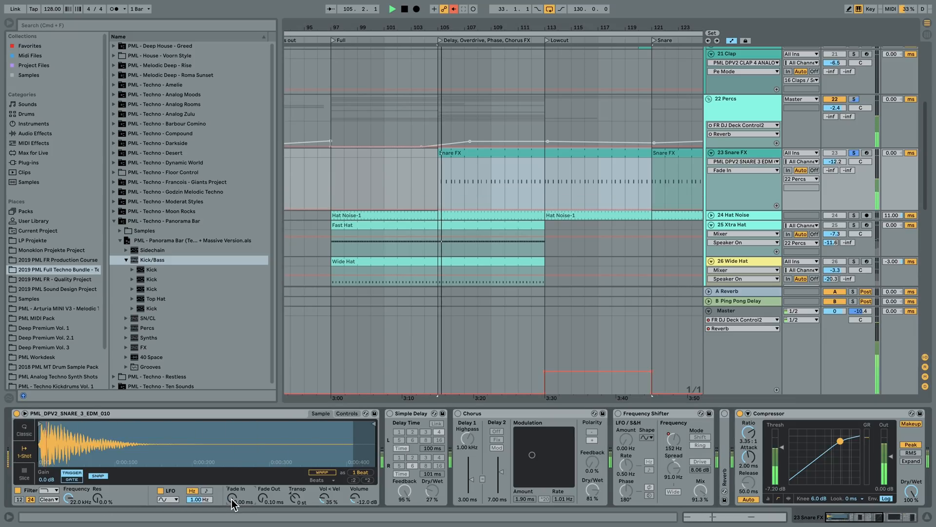
key(space)
drag(233, 501, 245, 506)
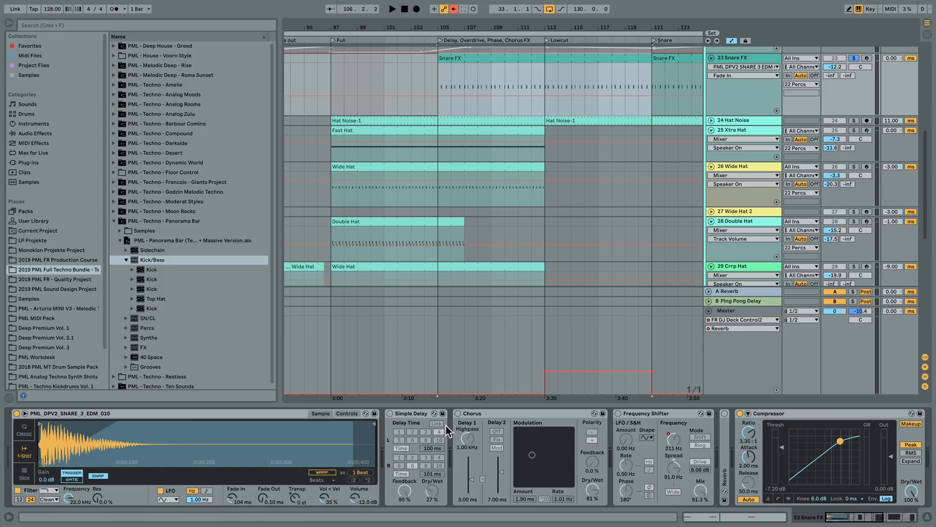
Switch on the Simple Delay on 23 Snare FX and play the snare from bar 105.
click(389, 414)
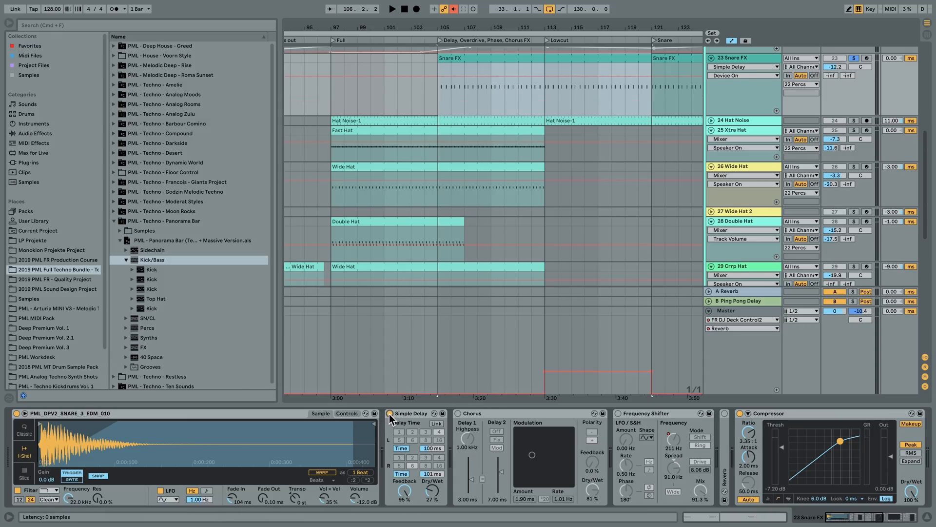
key(space)
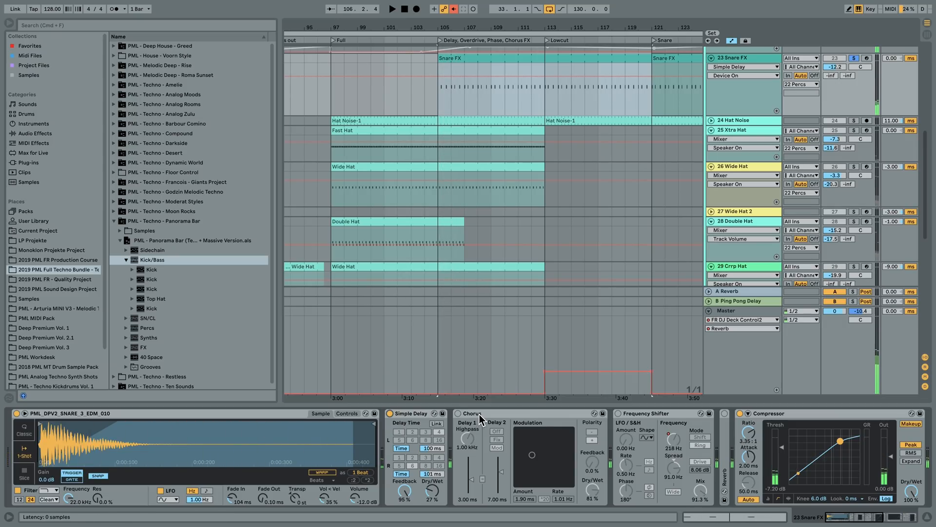
Open the Snare FX clip's MIDI notes to check the pattern, and return to the track's devices during playback.
scroll(517, 252, up, 2)
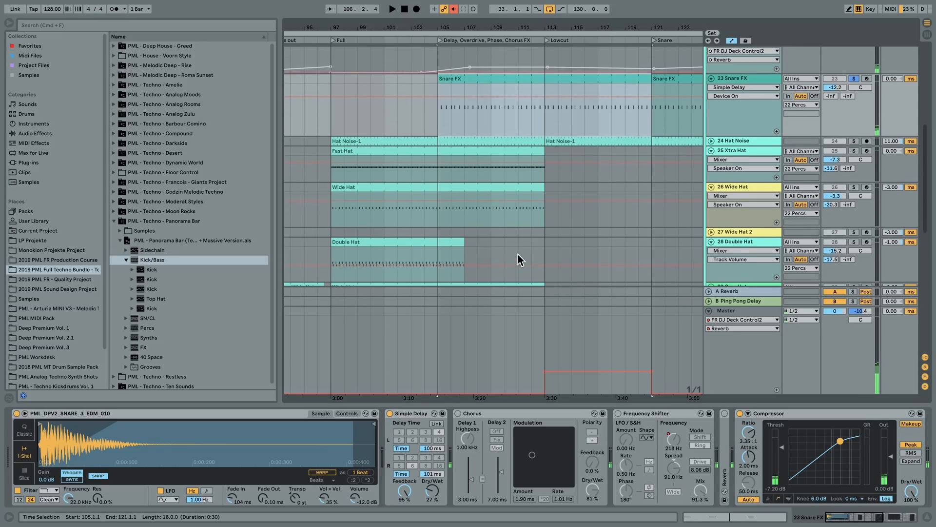
double_click(478, 113)
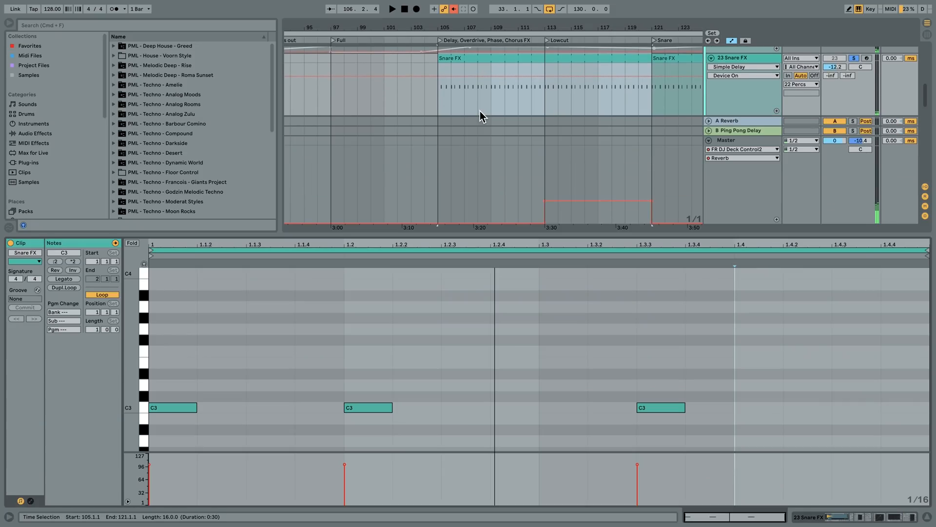
key(space)
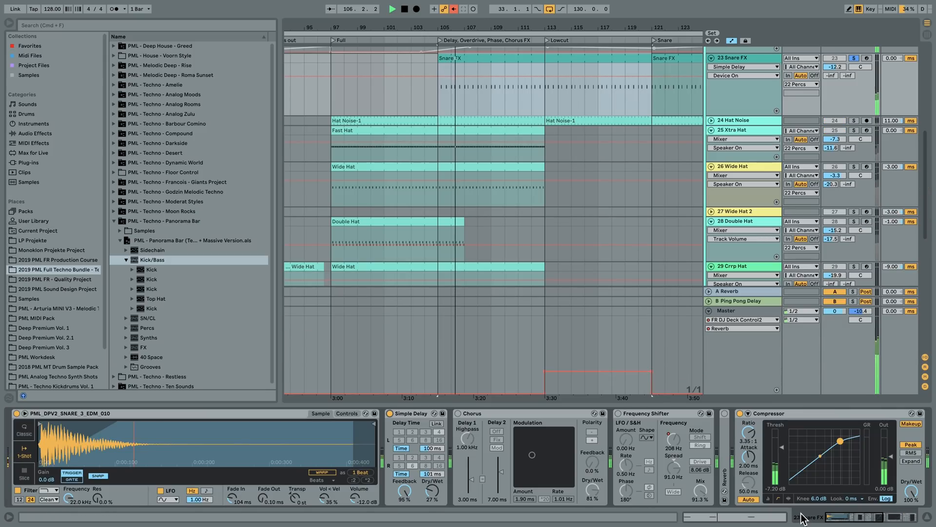
key(shift+Tab)
Switch on the Chorus and the Frequency Shifter on 23 Snare FX and play the snare from bar 105.
click(458, 414)
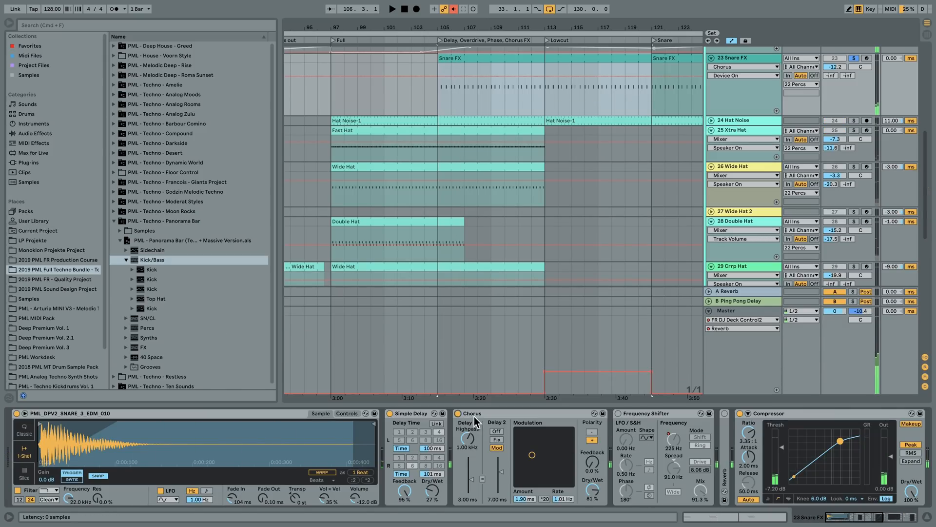
click(618, 414)
click(618, 413)
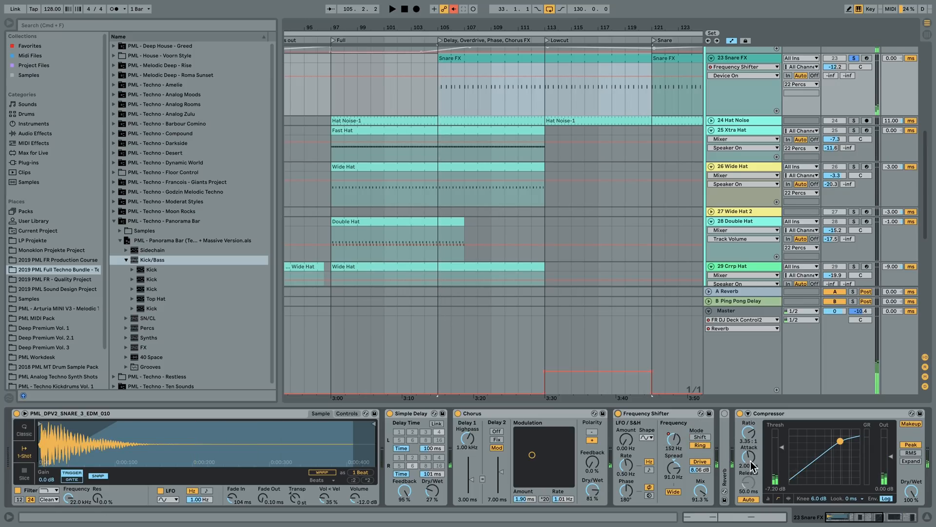
key(space)
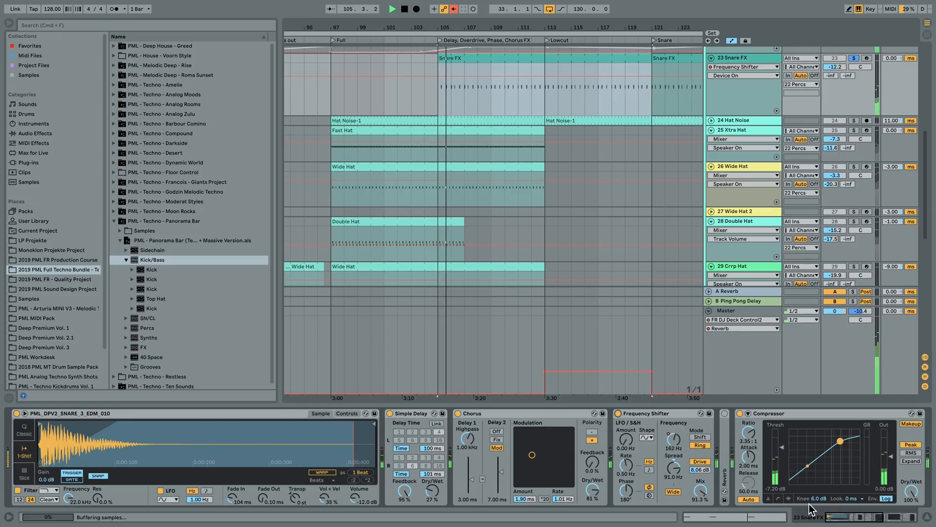
Switch on the EQ Eight and the unfolded Reverb on 23 Snare FX, and play the complete effect chain.
click(835, 520)
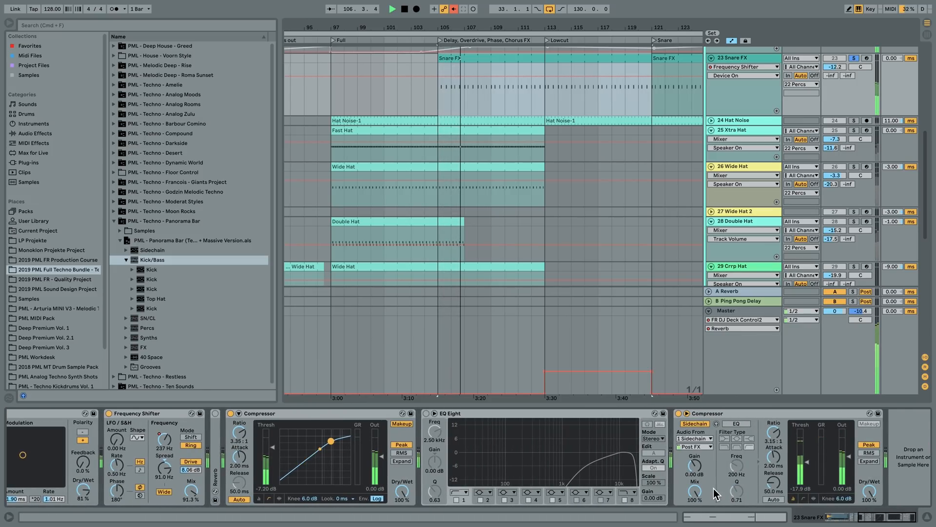
click(614, 458)
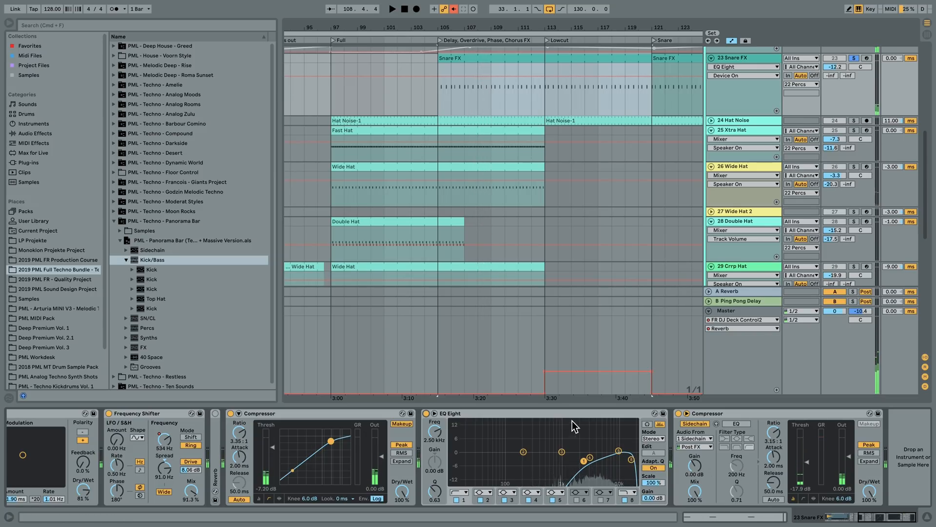
double_click(217, 432)
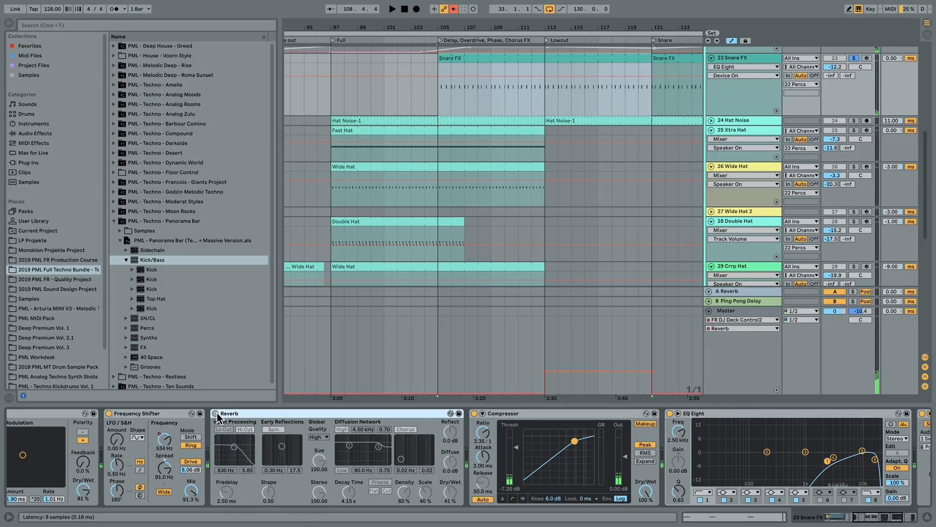
click(215, 414)
key(space)
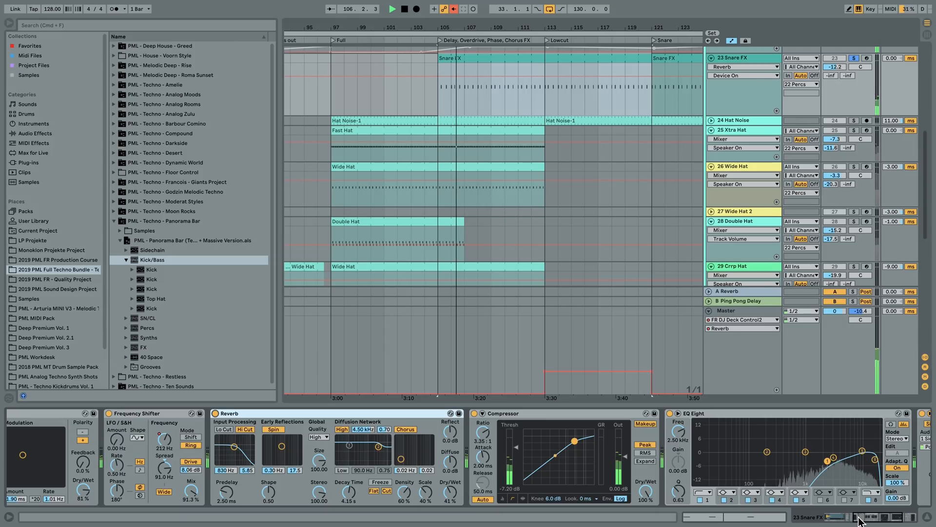
drag(858, 521, 831, 521)
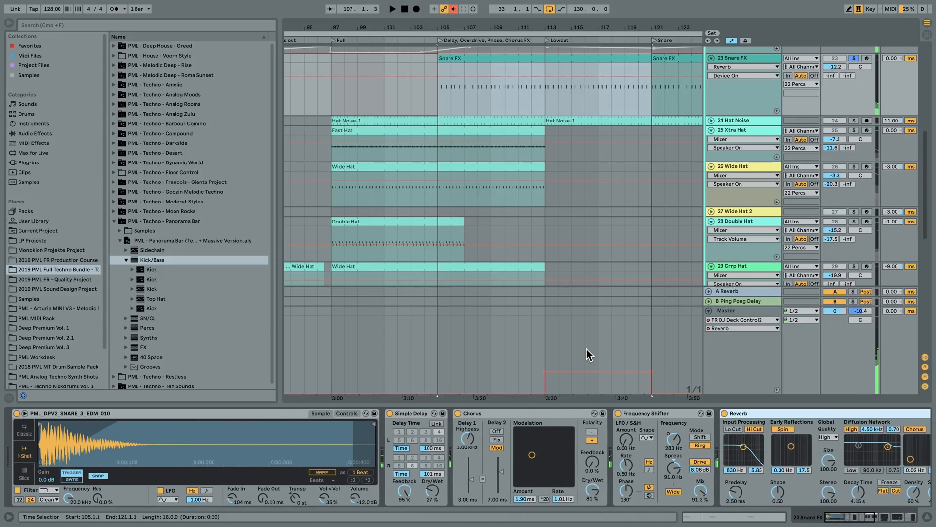
scroll(586, 349, up, 1)
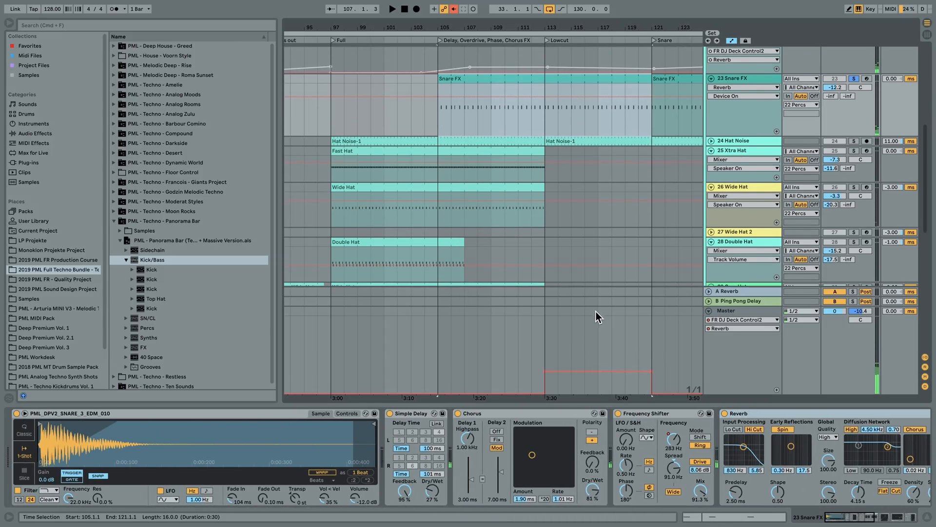
Play the full arrangement from bar 105 with 23 Snare FX no longer soloed and the overridden automation re-enabled.
scroll(566, 290, up, 2)
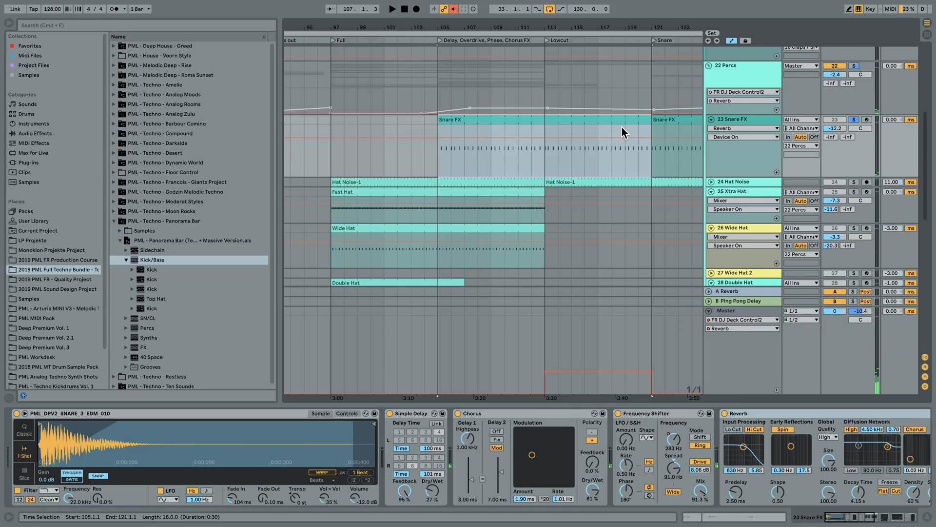
drag(585, 33, 584, 27)
key(space)
click(457, 9)
Fold the 17 ClapFX, 18 Clap and 39 Main Synth Serum tracks and the Claps / Snares and Percs groups.
scroll(675, 229, down, 3)
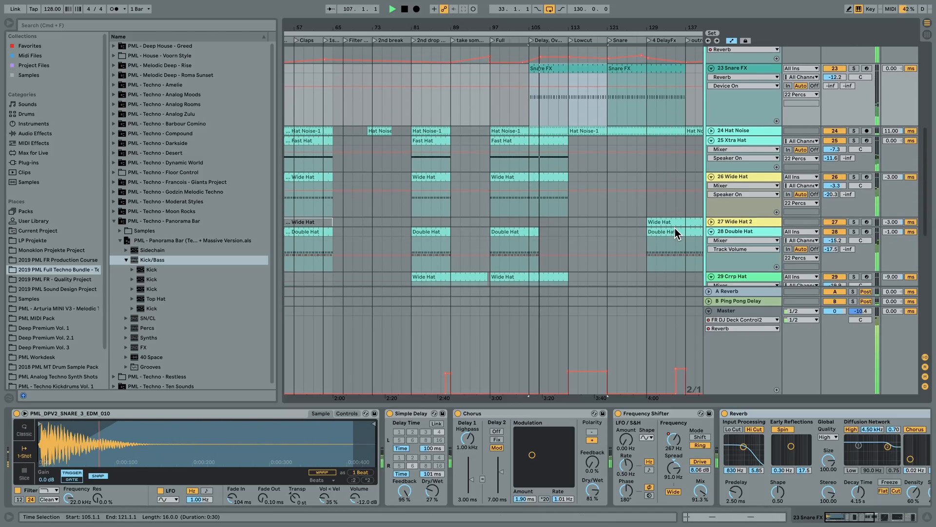
scroll(675, 228, down, 8)
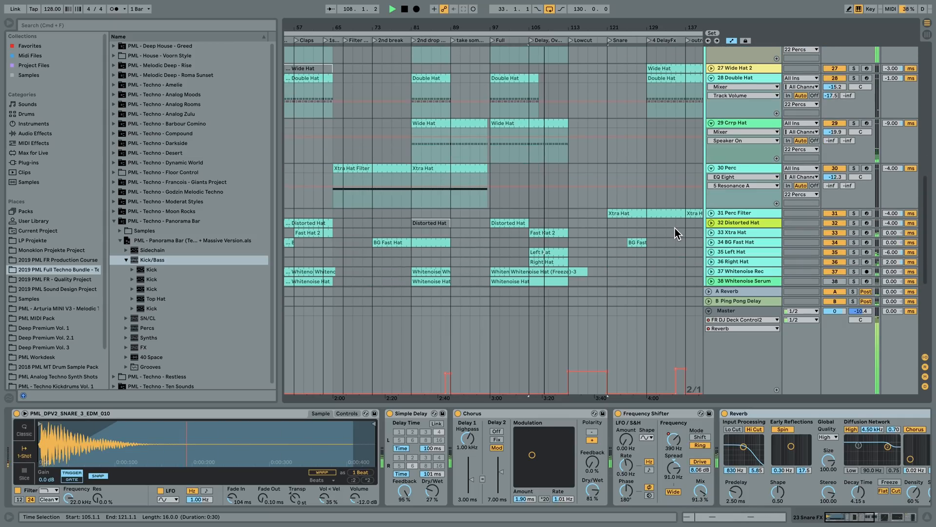
scroll(675, 229, down, 7)
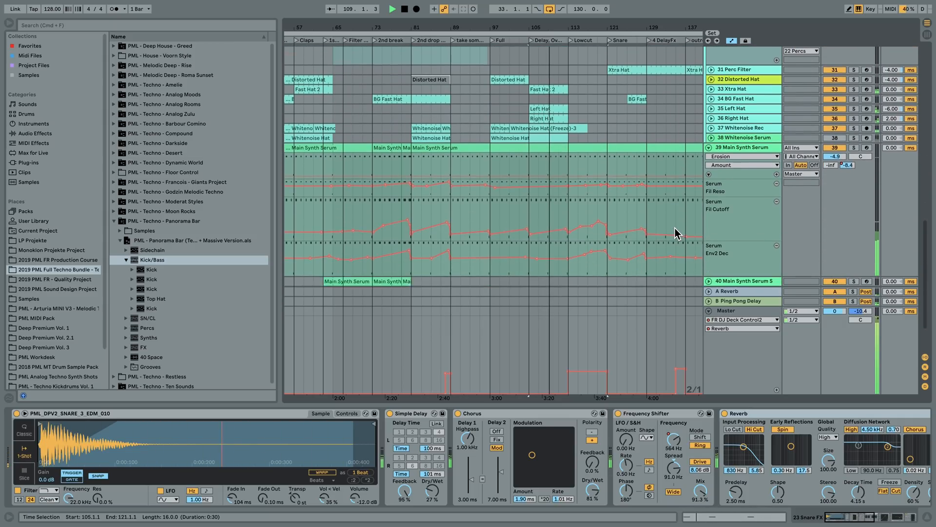
scroll(675, 229, down, 2)
scroll(675, 228, up, 10)
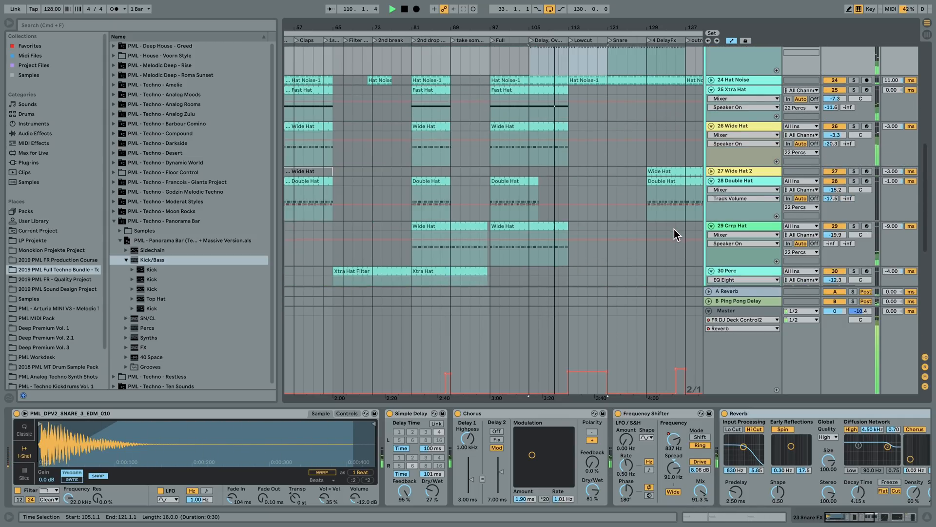
scroll(673, 232, up, 10)
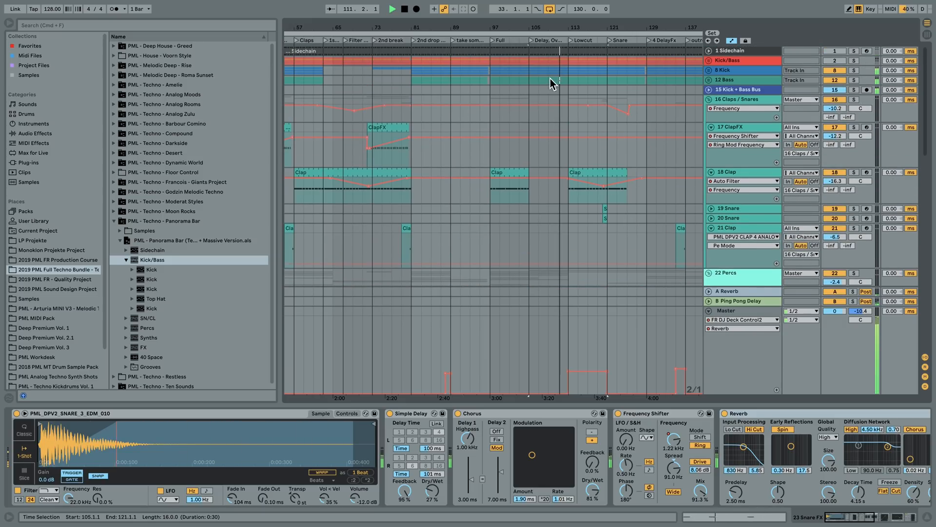
drag(578, 28, 539, 13)
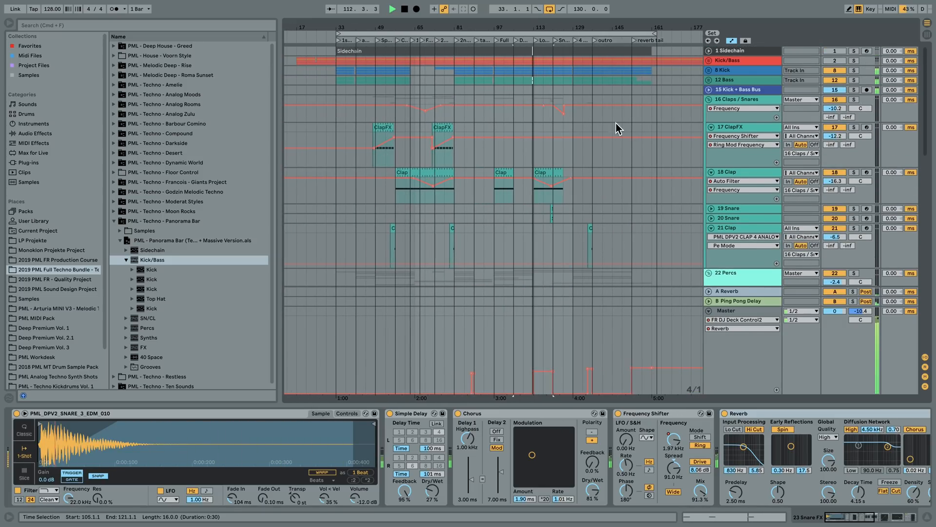
click(712, 172)
click(710, 128)
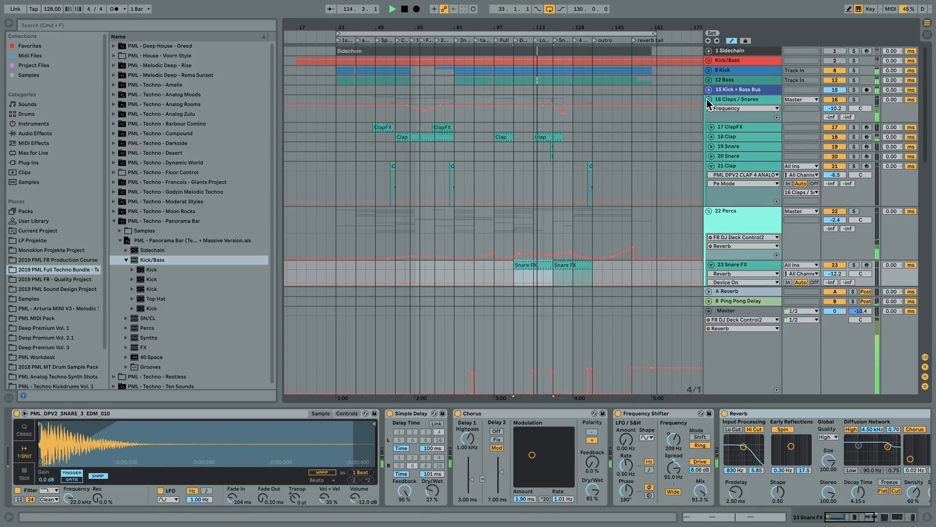
click(708, 99)
click(707, 109)
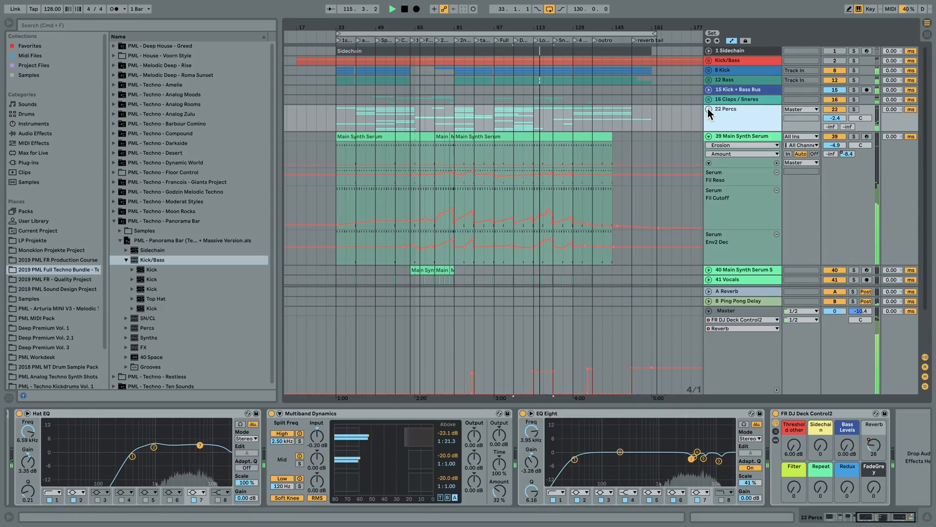
click(709, 136)
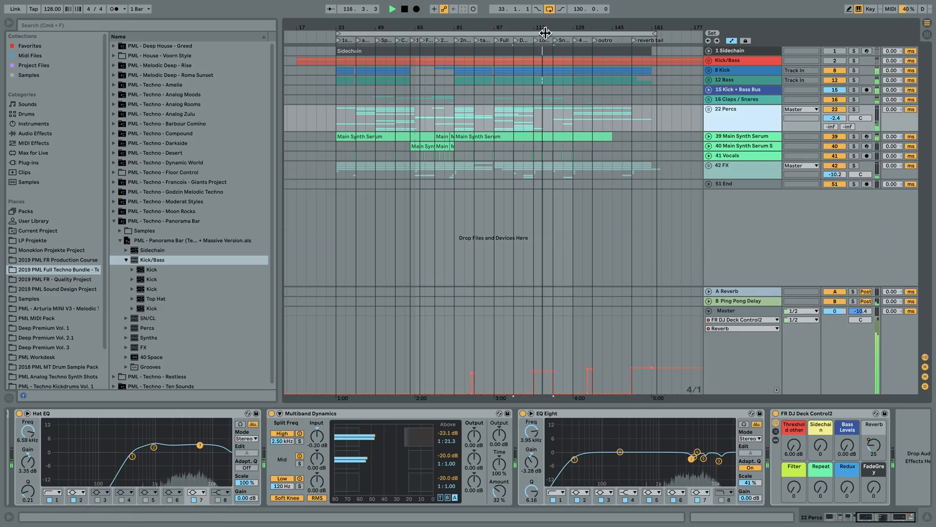
Show the Master track's effect chain and stop the playback.
drag(558, 27, 558, 21)
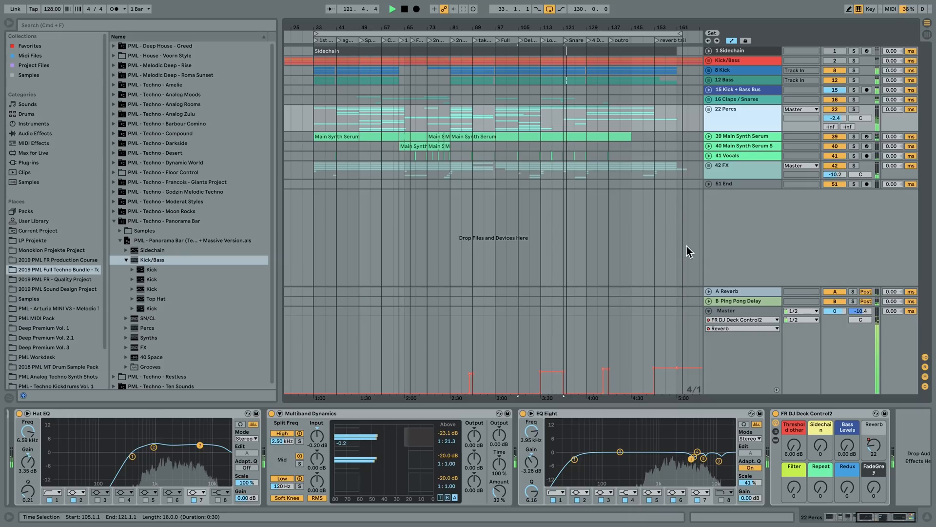
click(737, 311)
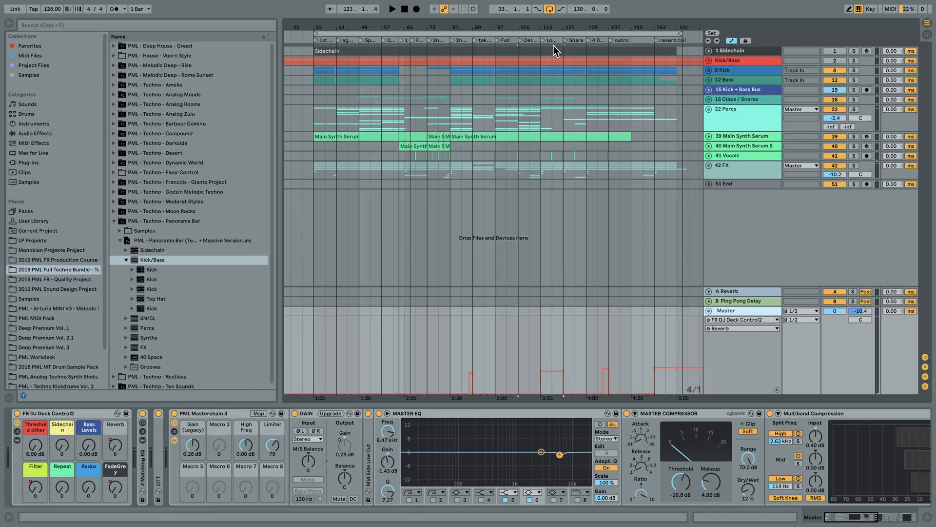
drag(559, 28, 557, 29)
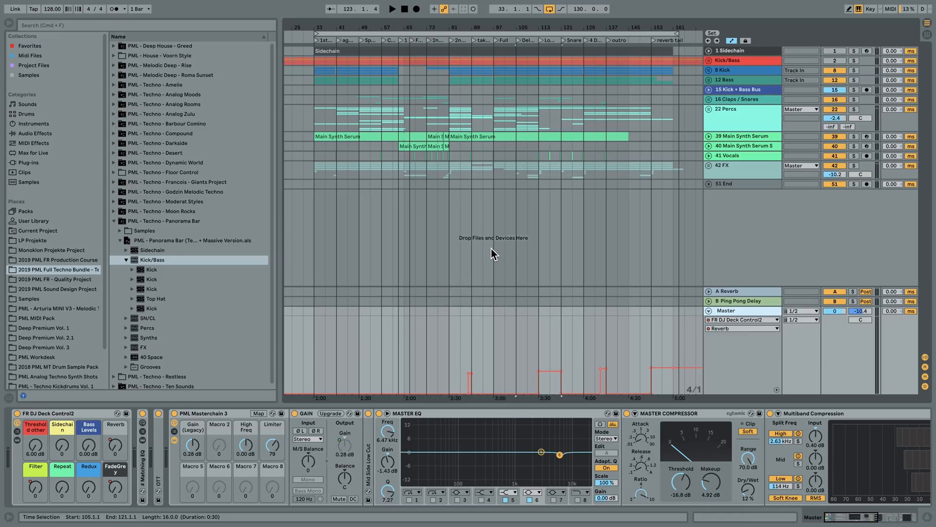
Play the arrangement from bar 97 with the 12 Bass group unfolded, and jump on to the Delay, Overdrive, Phase, Chorus FX locator.
click(494, 85)
key(space)
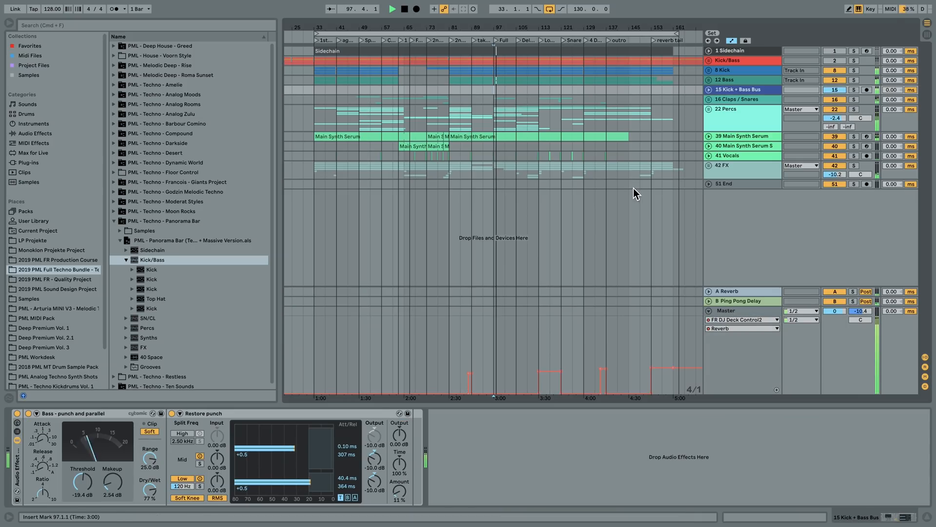
click(709, 80)
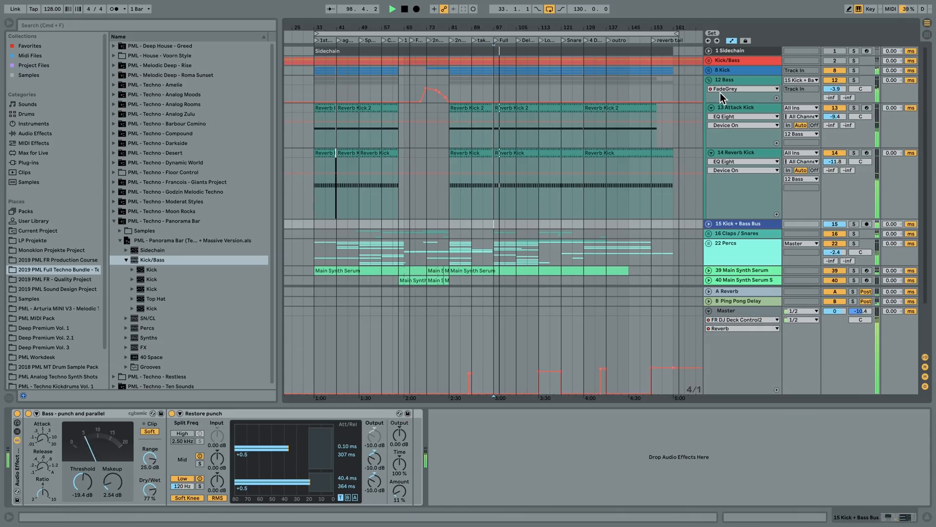
click(519, 39)
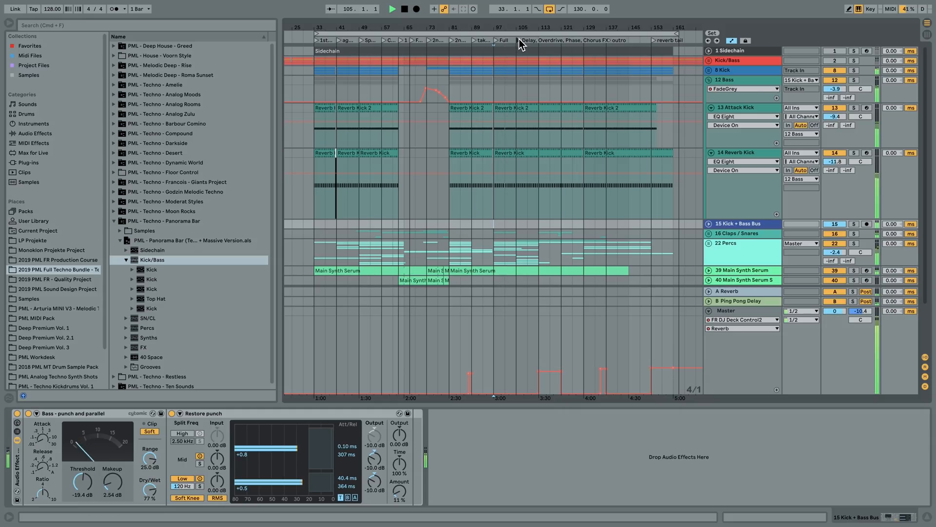
drag(519, 28, 584, 43)
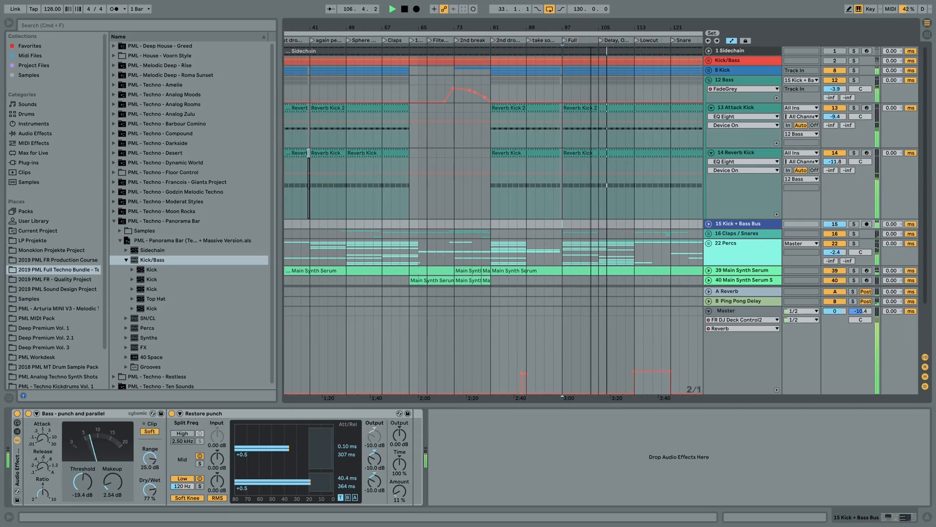
Play from the 2nd break locator with the 12 Bass group's devices shown, and fold the Master track.
click(456, 40)
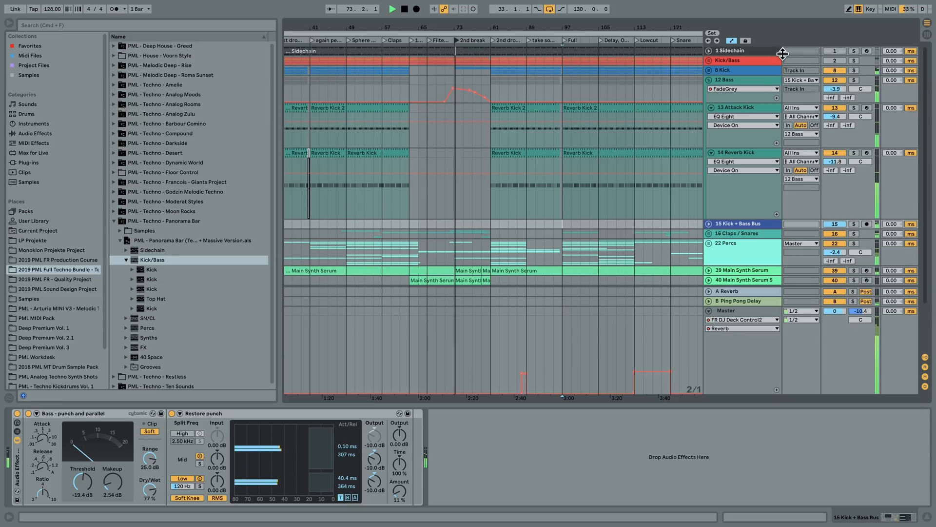
click(752, 81)
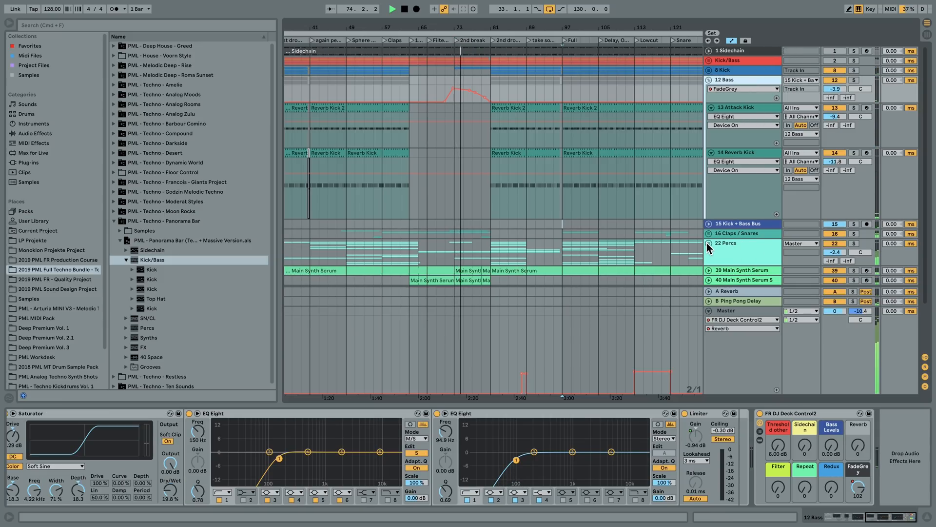
click(710, 311)
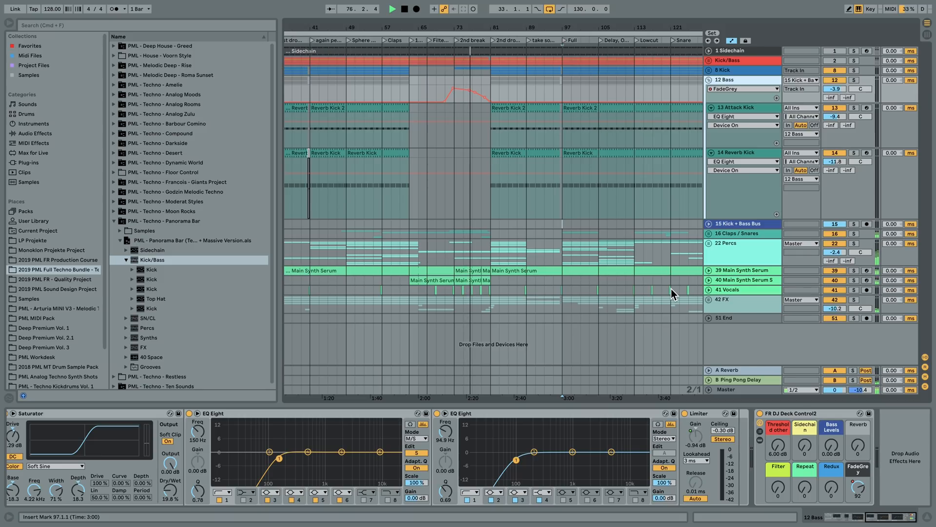
Open the Deep Premium Vol. 2.1 sample folder in the browser and collapse its 03_CLAP subfolder.
click(73, 337)
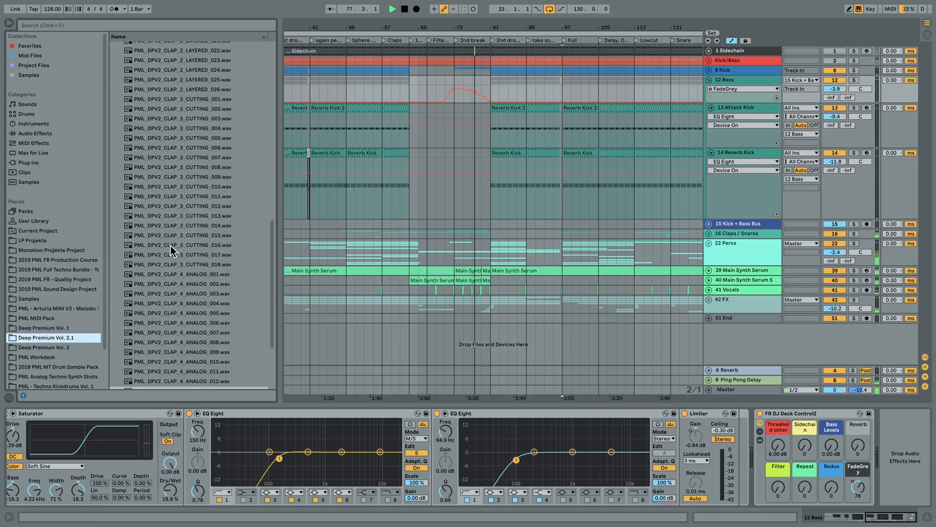
scroll(185, 289, up, 5)
click(114, 65)
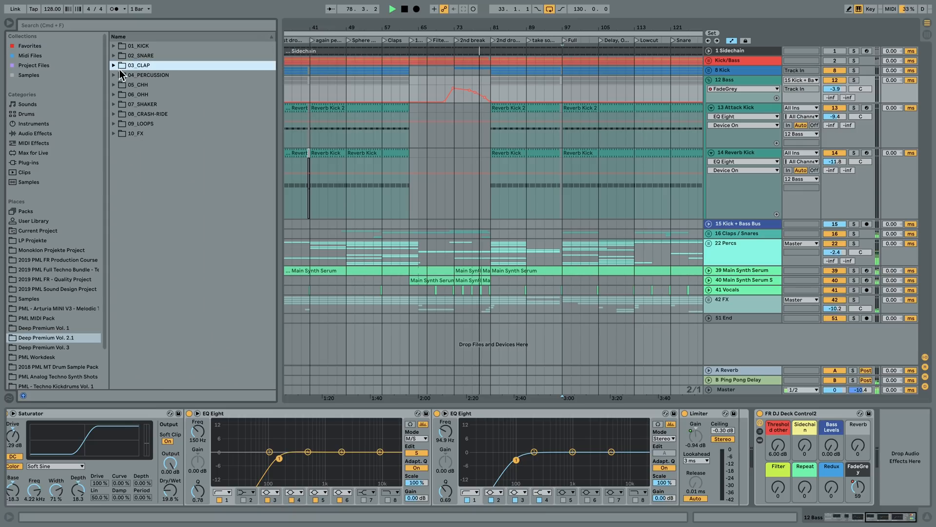
Fold the 12 Bass group and show the 22 Percs group's devices while the second drop plays.
drag(481, 24, 486, 24)
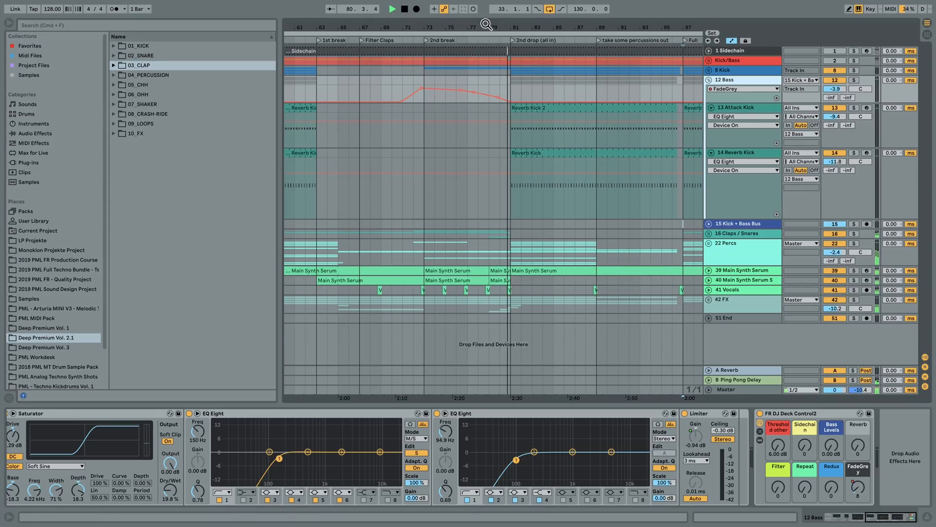
drag(529, 28, 528, 25)
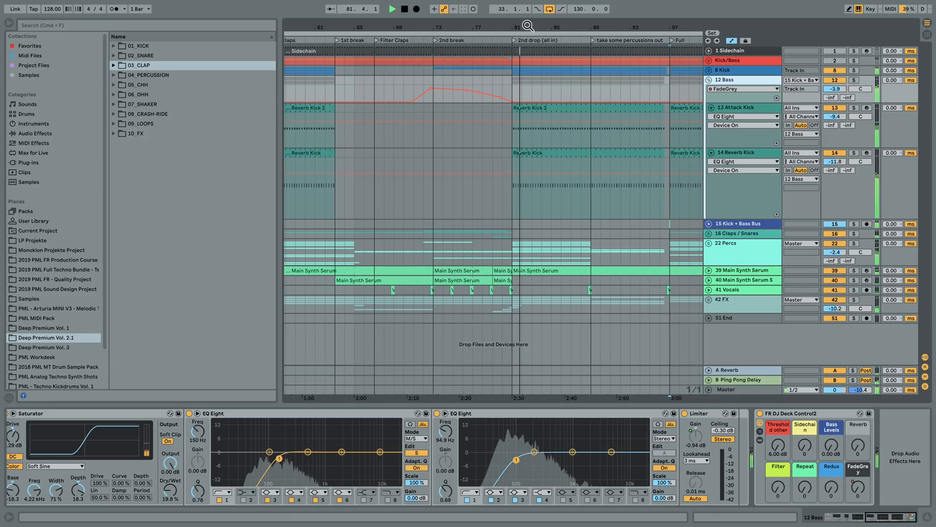
click(715, 79)
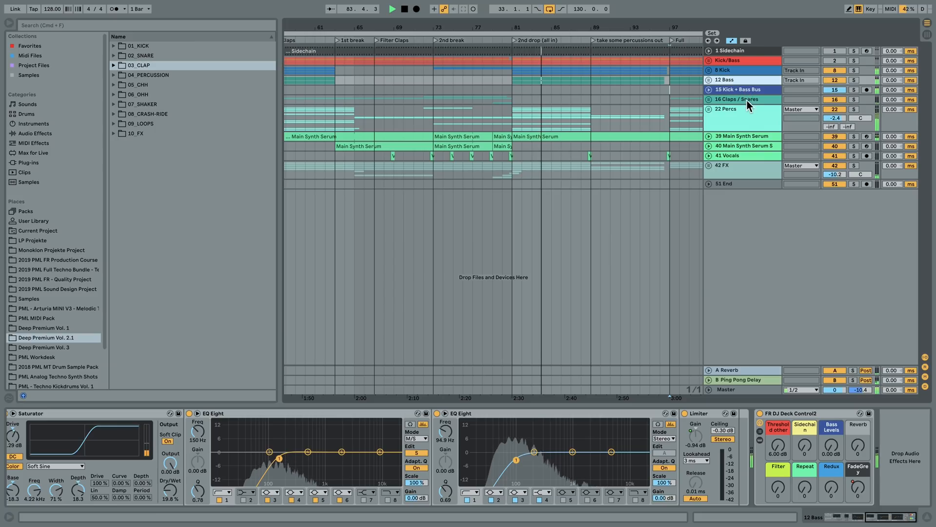
click(743, 112)
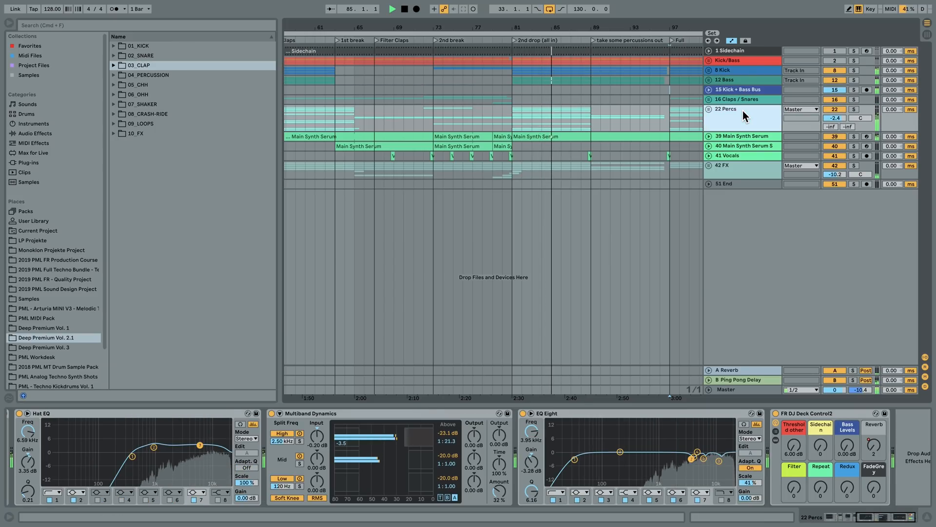
drag(520, 28, 448, 25)
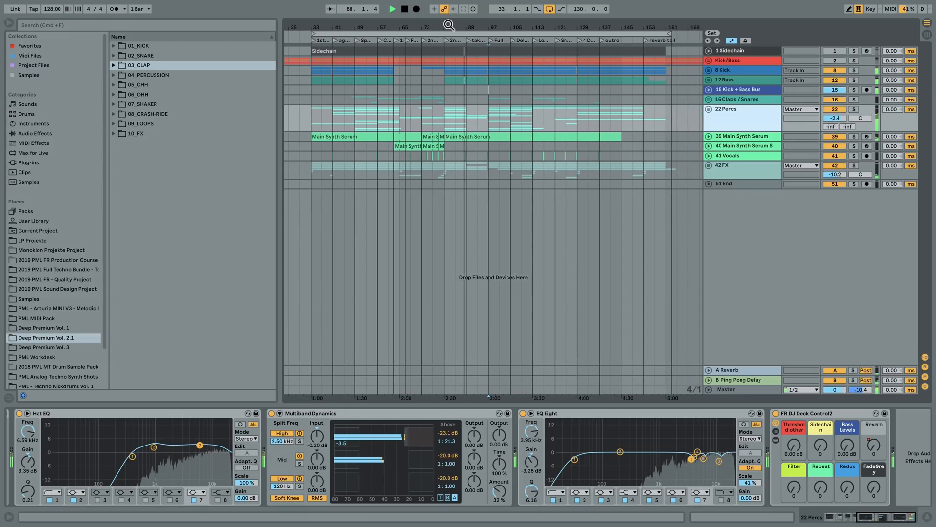